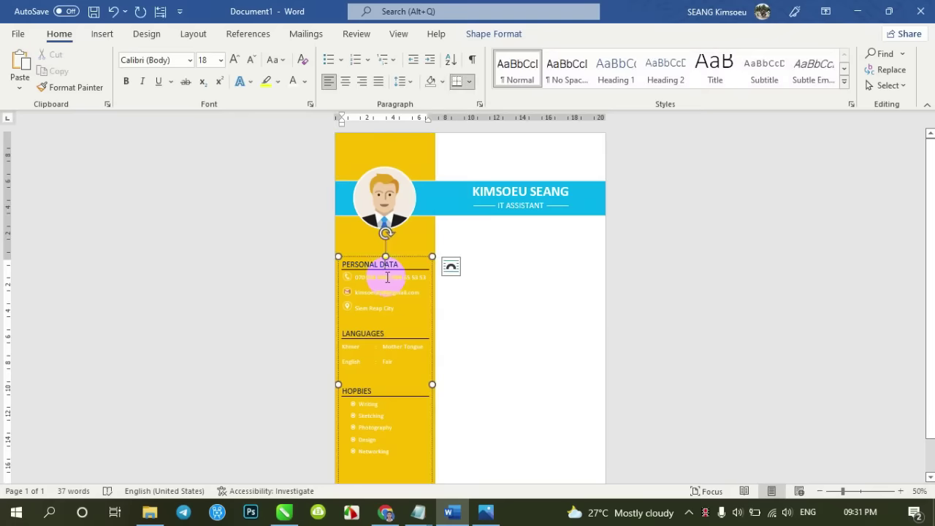
Duplicate the Personal Data box onto the white right side and make its text dark blue
left_click_drag(396, 261, 507, 266)
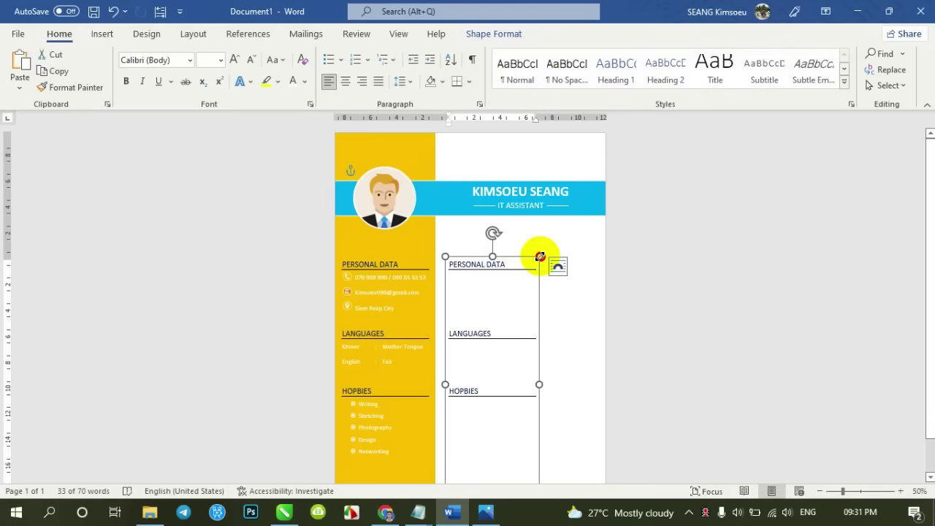
left_click(305, 81)
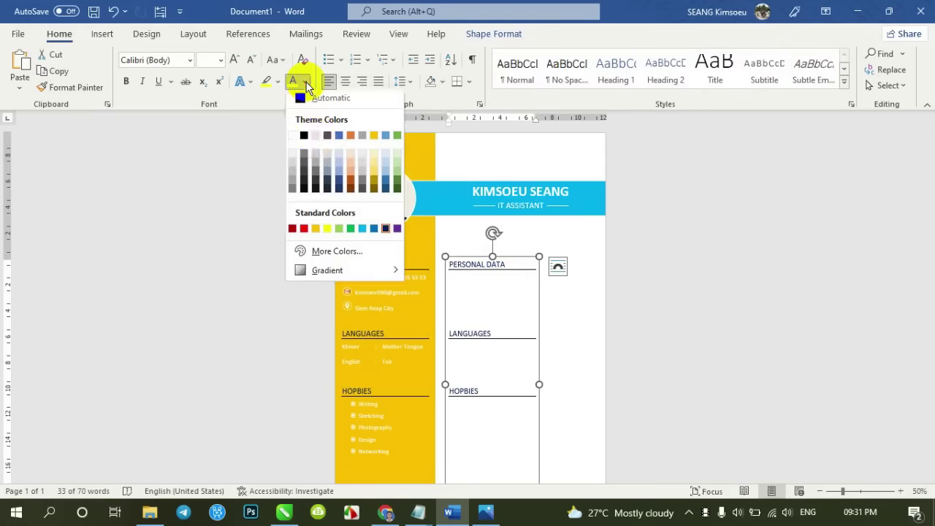
left_click(304, 139)
Retitle the copied box's PERSONAL DATA heading as EDUCATION BACKROUND
left_click(514, 265)
scroll(515, 264, "up", 9, "ctrl")
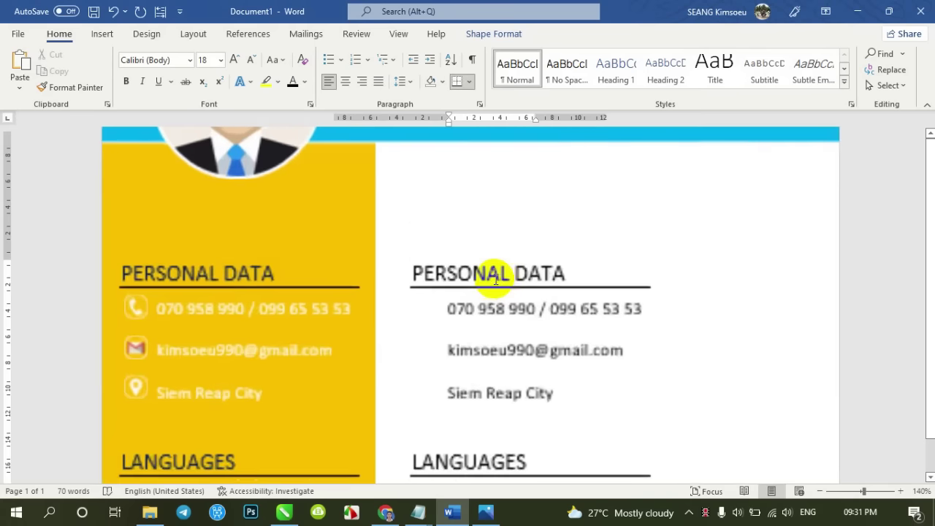
triple_click(522, 274)
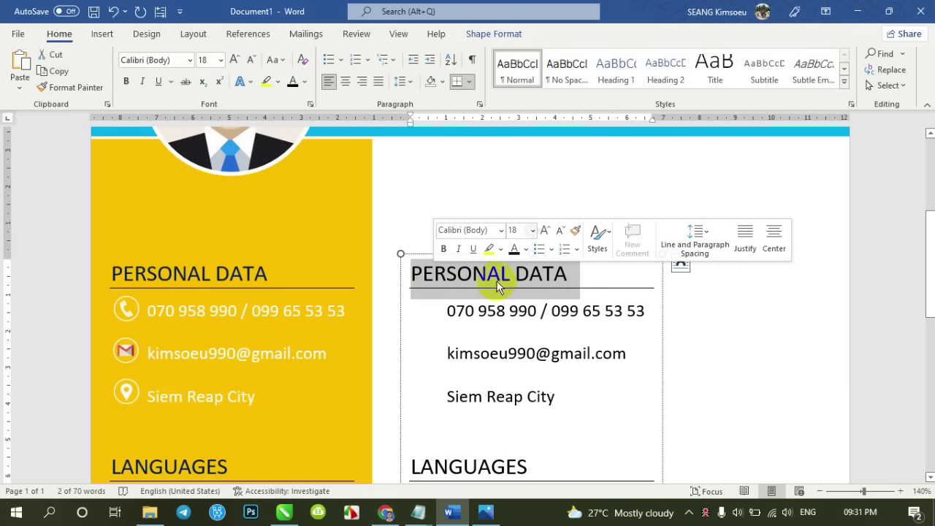
type("EDUCATION BACKROUND")
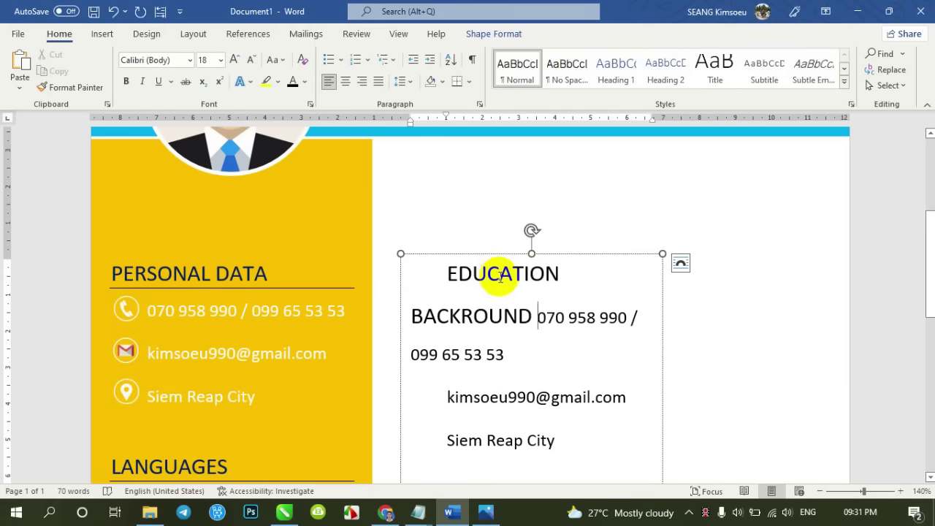
Widen the copied box across the white area using its side handles
scroll(704, 292, "down", 5)
left_click_drag(663, 429, 846, 416)
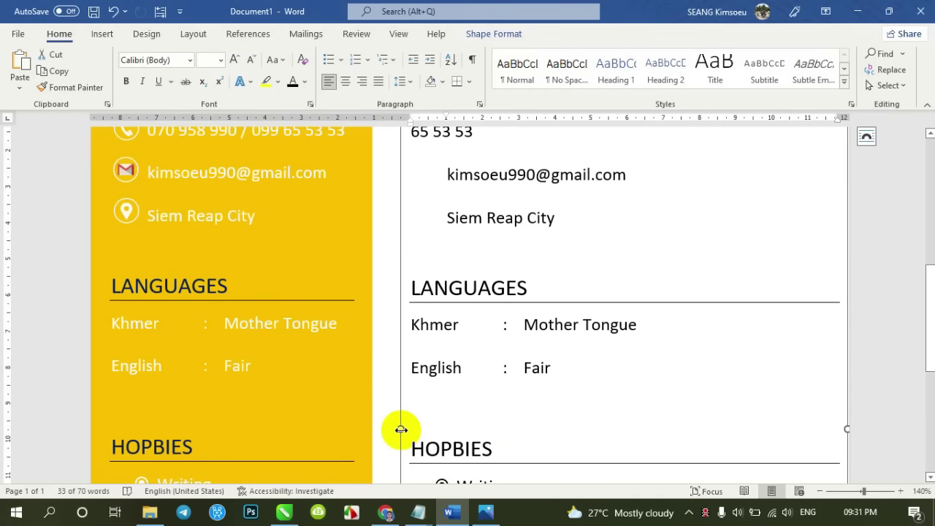
mouse_move(401, 429)
left_mouse_down()
mouse_move(376, 430)
mouse_move(395, 429)
left_mouse_up()
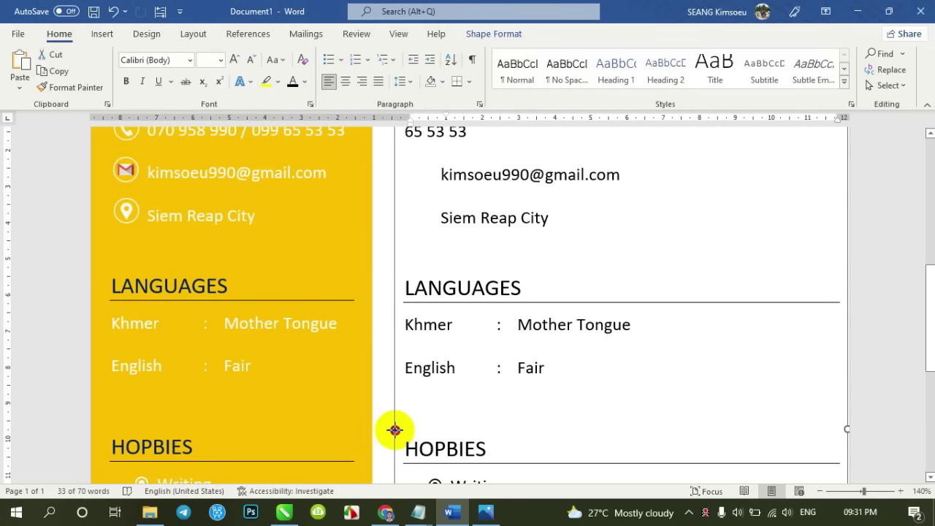
scroll(487, 368, "up", 5)
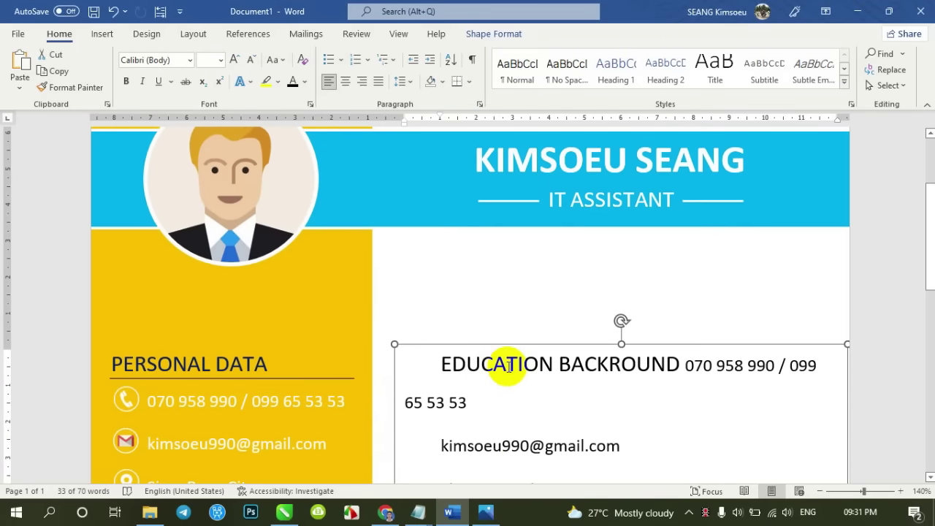
Split the phone number onto its own line and Format Paint PERSONAL DATA's underlined style onto EDUCATION BACKROUND
left_click(681, 365)
key("Return")
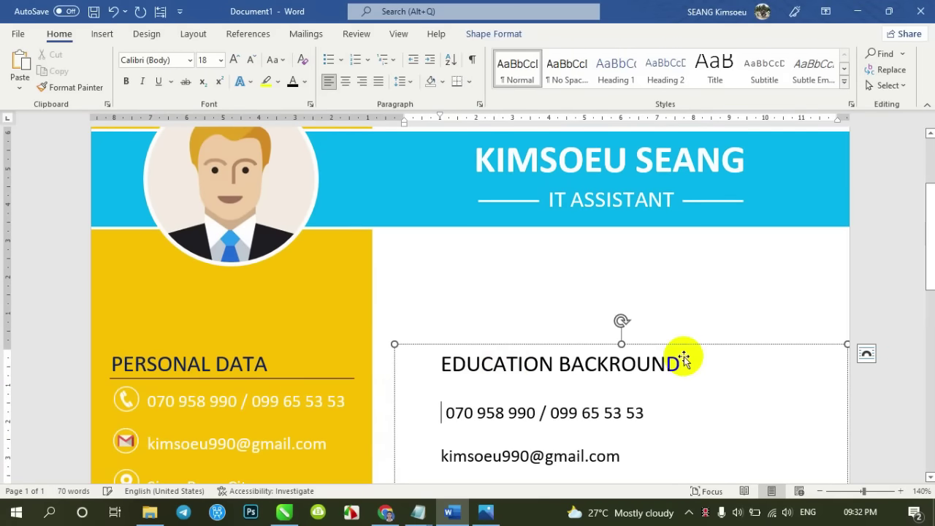
left_click_drag(687, 363, 436, 368)
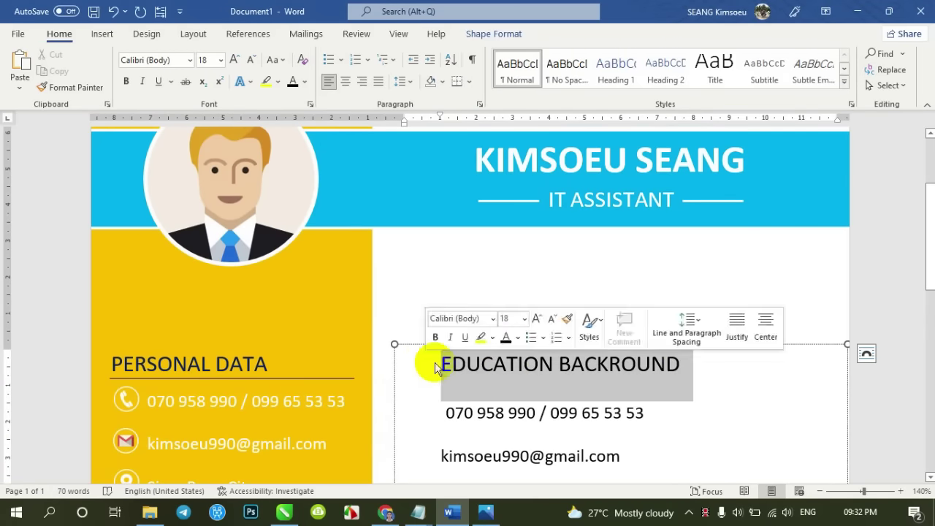
left_click(229, 364)
left_click(76, 87)
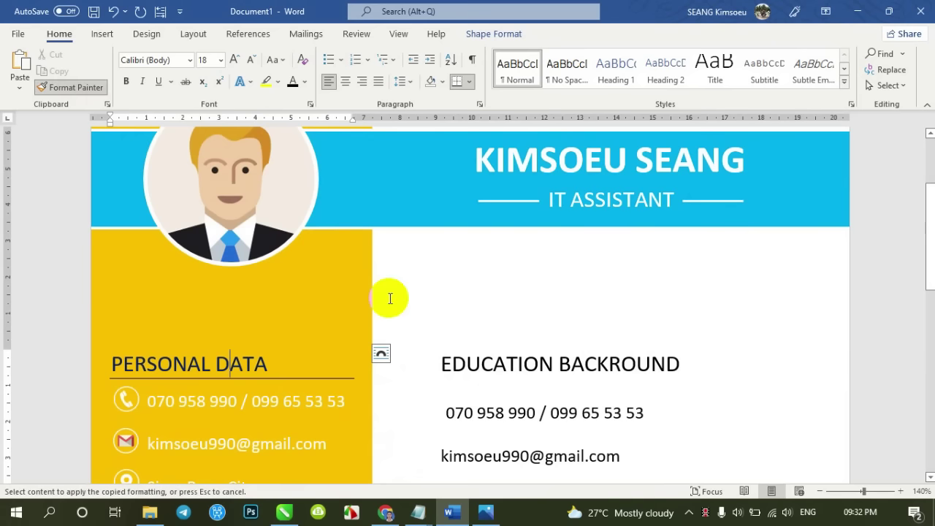
left_click_drag(685, 363, 439, 367)
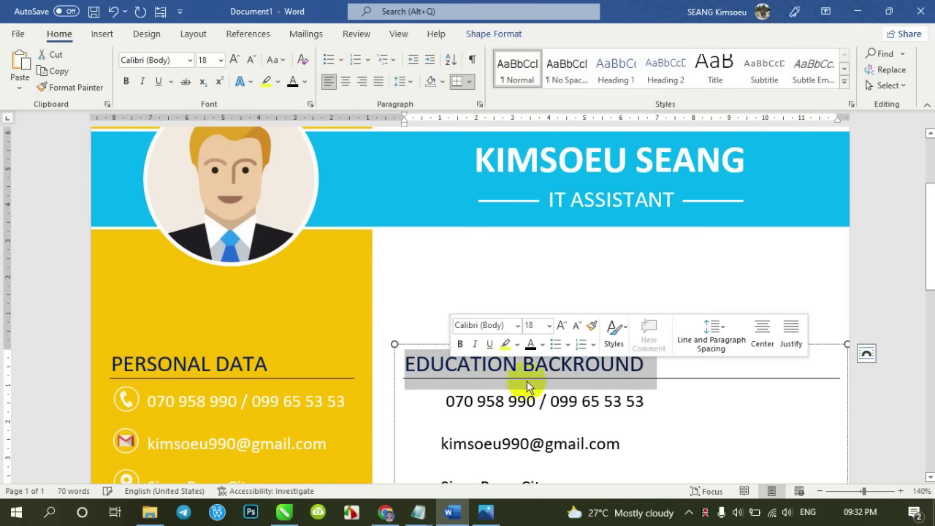
left_click(561, 364)
Shift the three contact lines under the heading flush left via the ruler indent
scroll(564, 351, "down", 2)
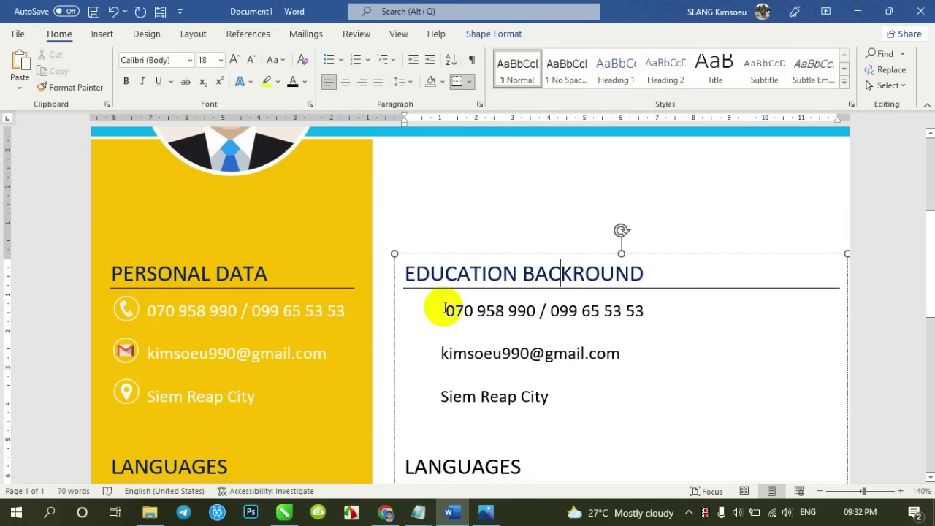
left_click(554, 396)
left_click(441, 315, "shift")
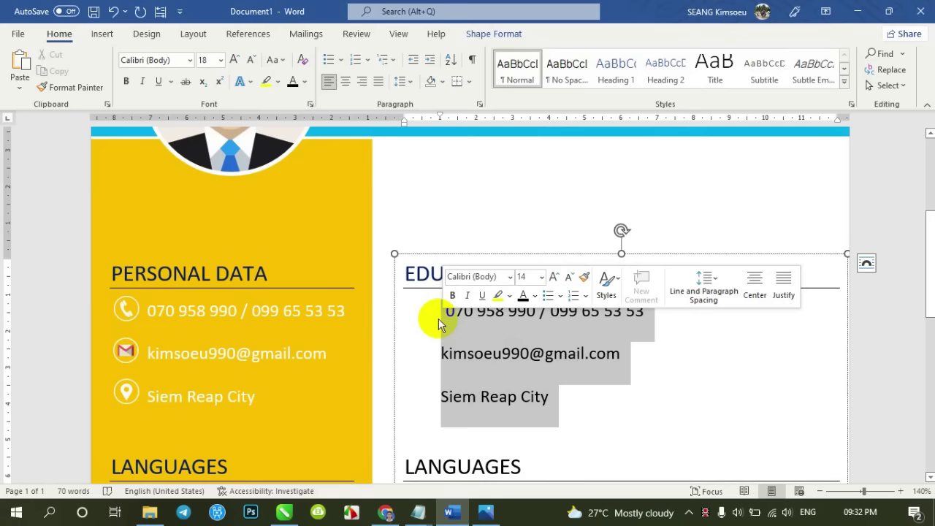
left_click_drag(440, 118, 406, 117)
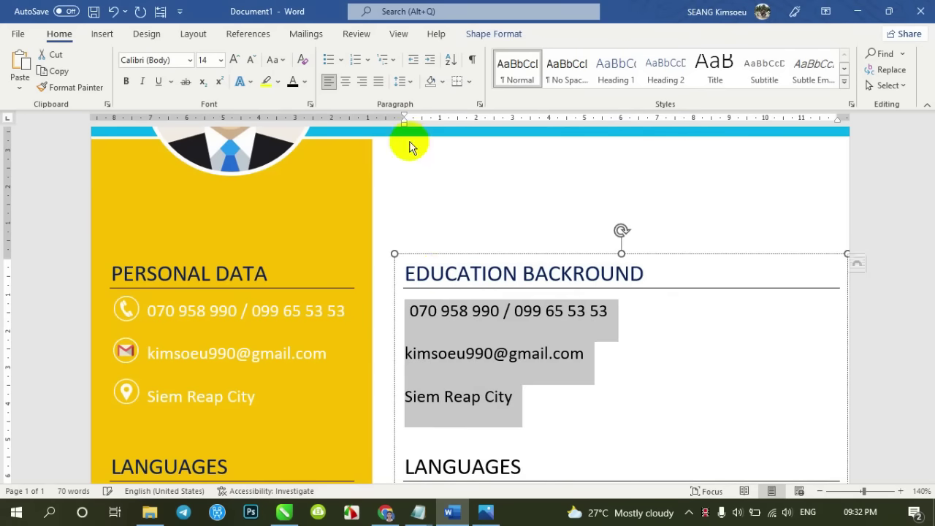
Copy the education entries from 2015 to Primary School out of the Notepad CV notes
left_click(418, 511)
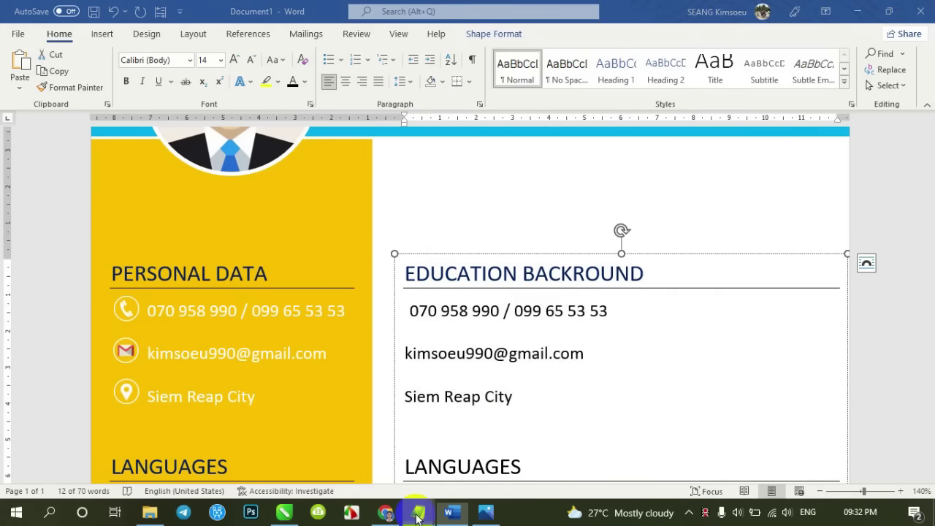
left_click(344, 439)
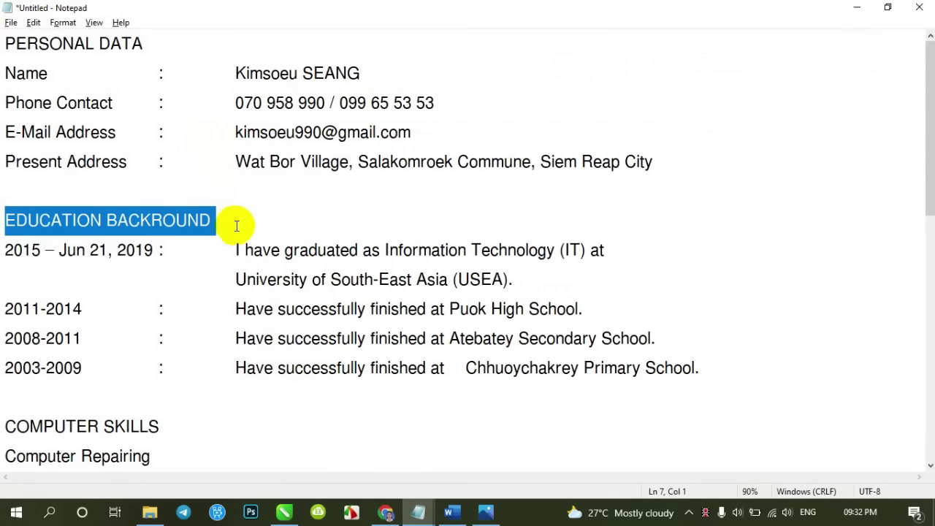
scroll(236, 226, "down", 1)
left_click_drag(716, 280, 6, 152)
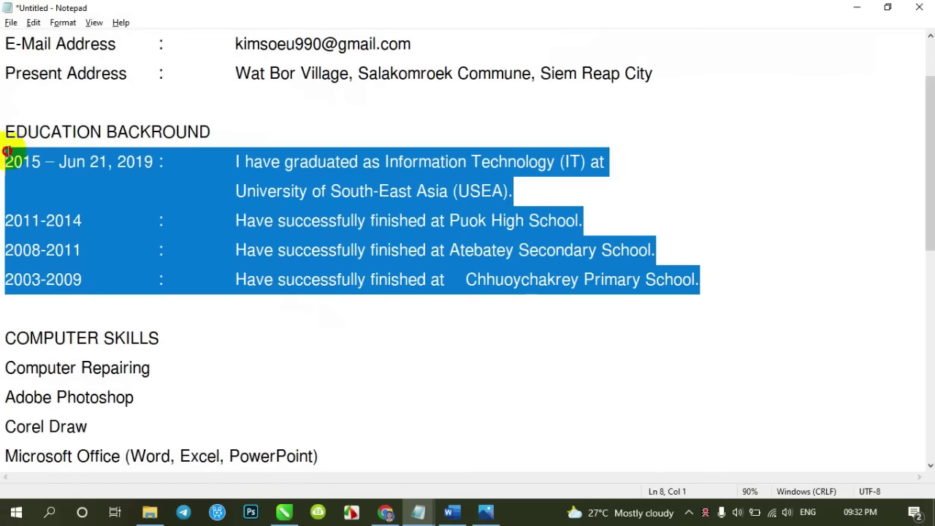
right_click(80, 179)
left_click(84, 224)
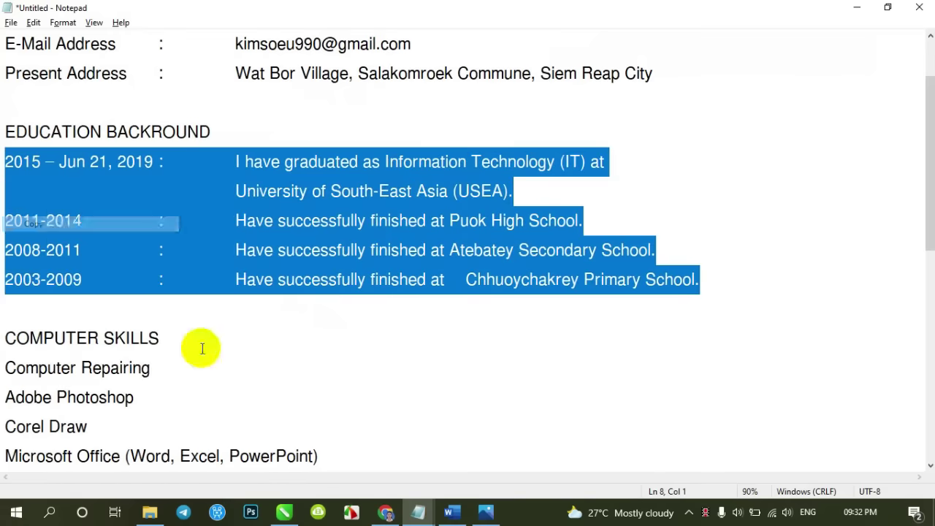
left_click(451, 514)
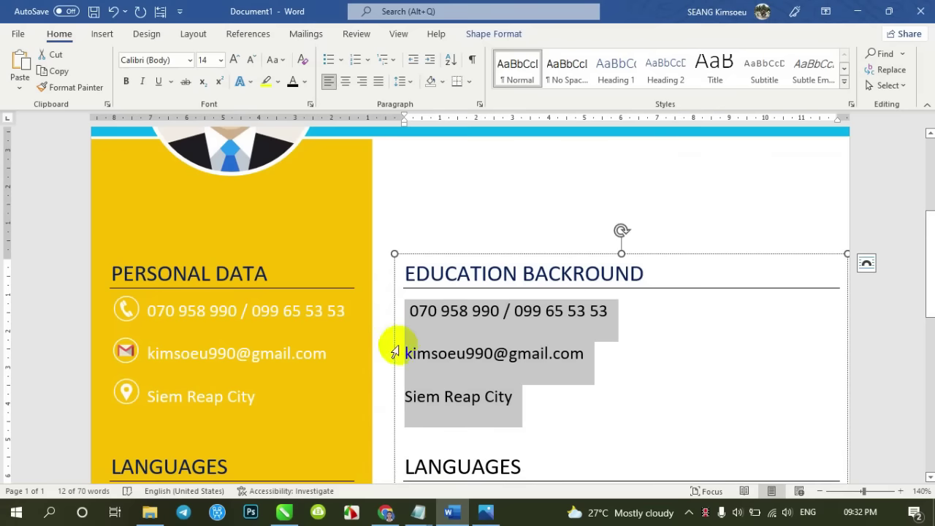
Paste the education entries over the contact lines under EDUCATION BACKROUND
right_click(471, 337)
left_click(502, 165)
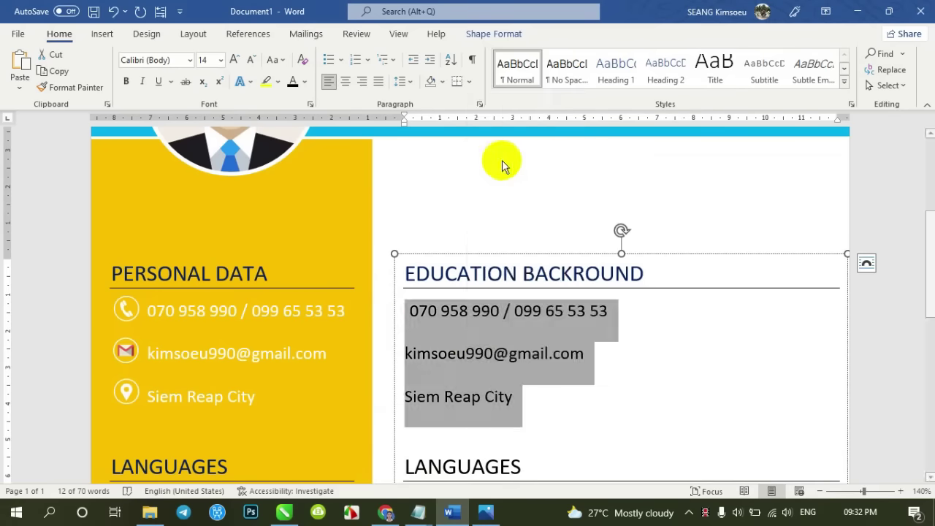
scroll(487, 287, "down", 3)
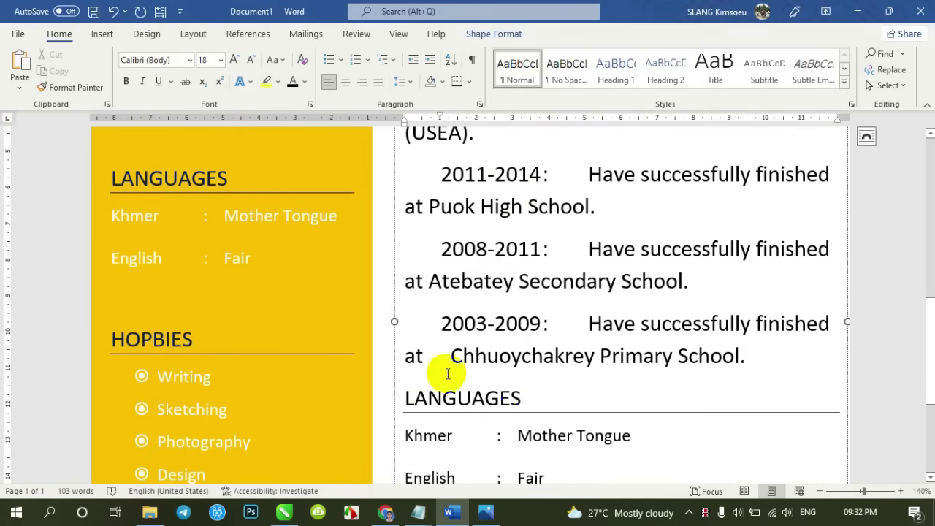
Resize the pasted education text to 14 pt after trying 16 and undoing it
left_click_drag(732, 358, 423, 390)
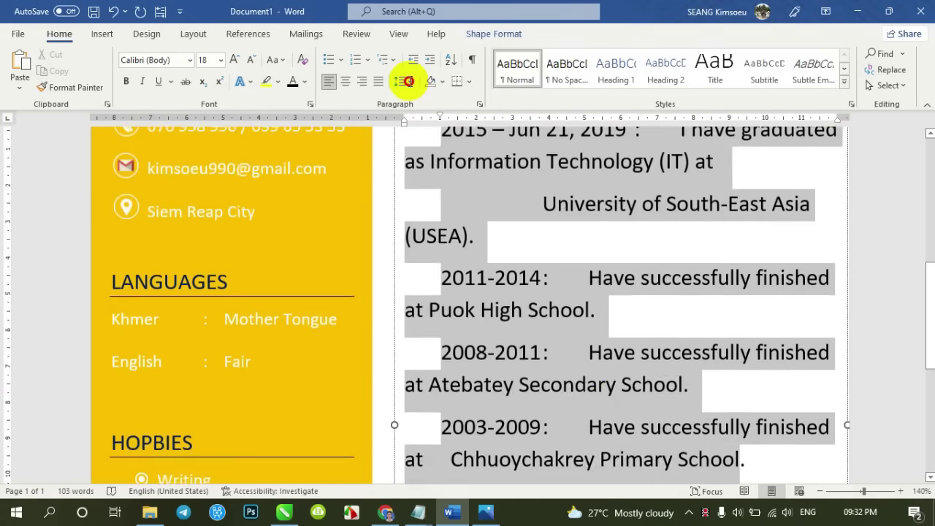
left_click(220, 60)
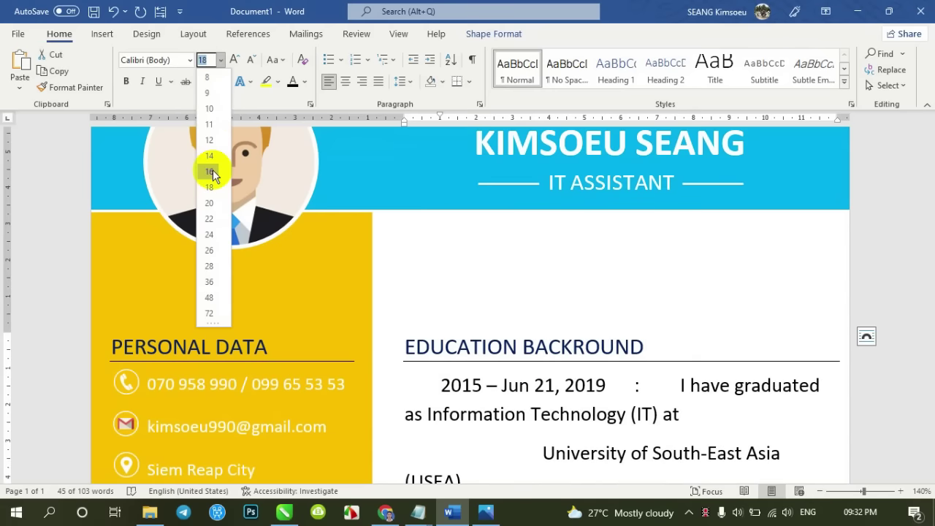
left_click(214, 176)
left_click(229, 386)
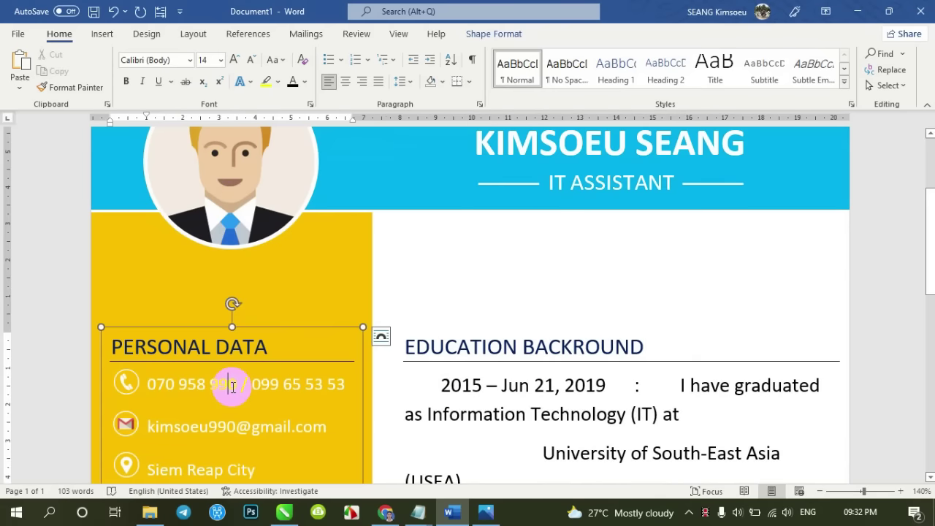
key("ctrl+z")
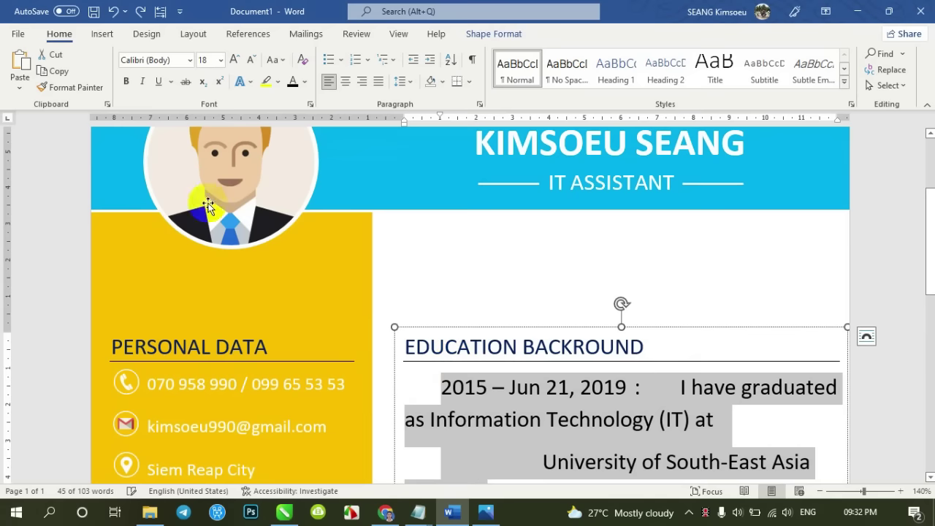
left_click(222, 60)
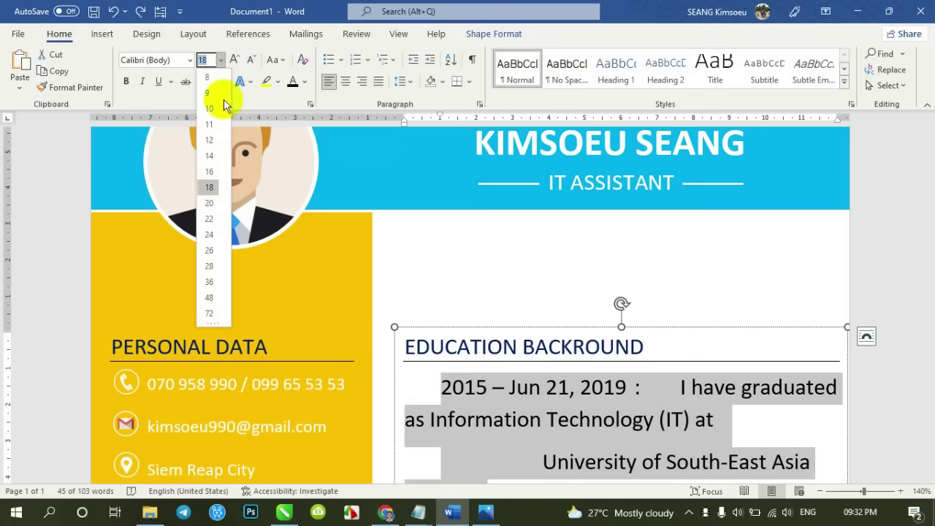
left_click(210, 155)
scroll(475, 314, "down", 3)
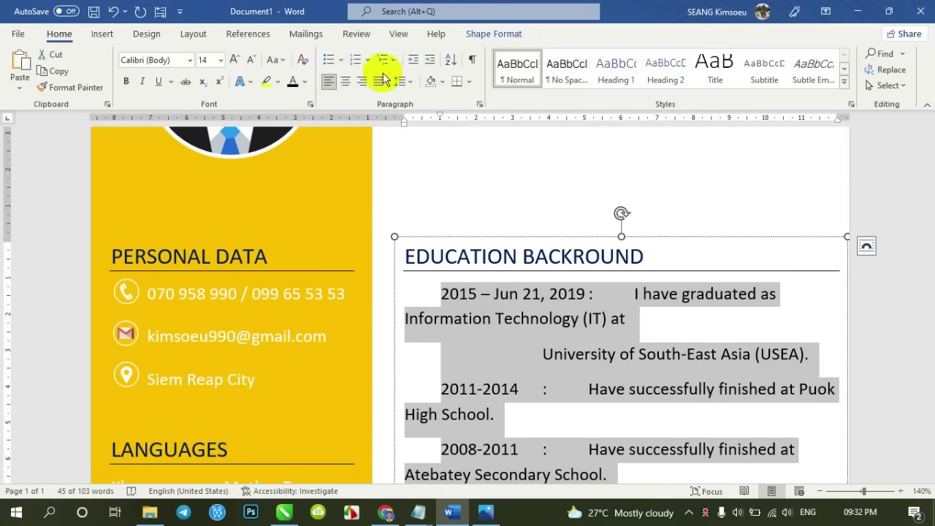
Apply a circled bullet to the education list and pull its hanging indent left
left_click(341, 59)
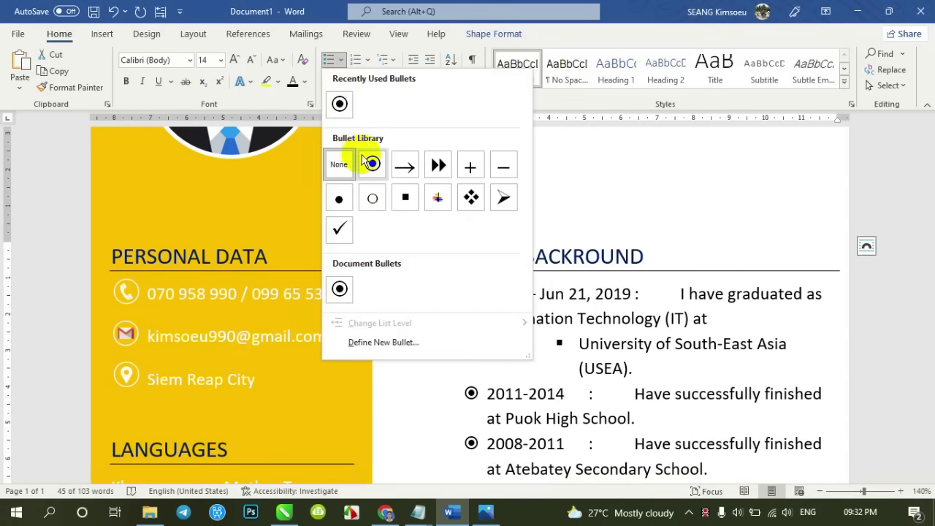
left_click(340, 105)
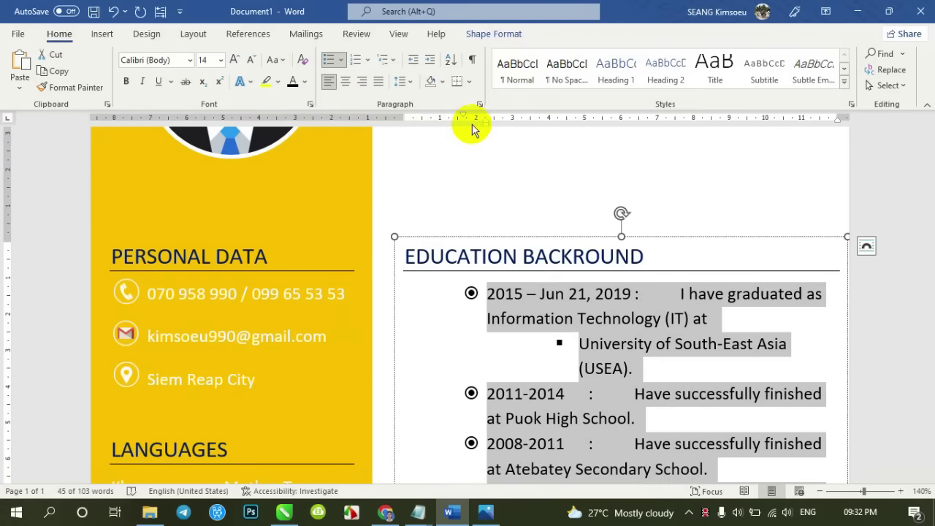
left_click_drag(463, 119, 424, 130)
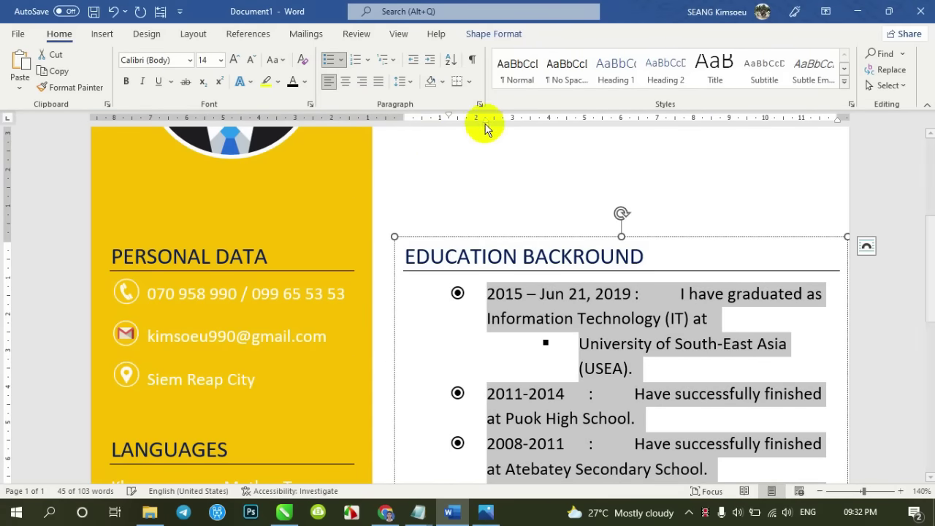
key("ctrl+a")
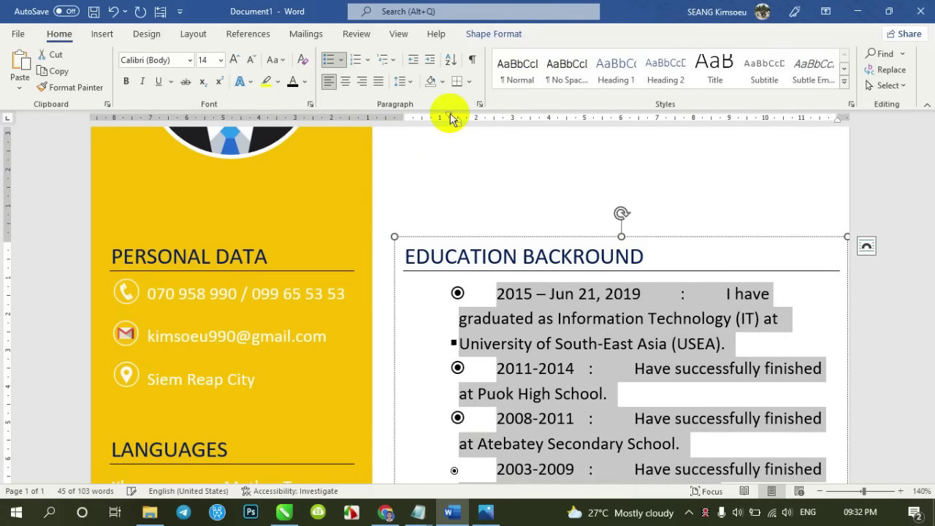
mouse_move(449, 119)
left_mouse_down()
mouse_move(402, 124)
mouse_move(433, 124)
mouse_move(422, 124)
left_mouse_up()
Switch the education bullets to dashes and nudge the list's indent markers
left_click(340, 62)
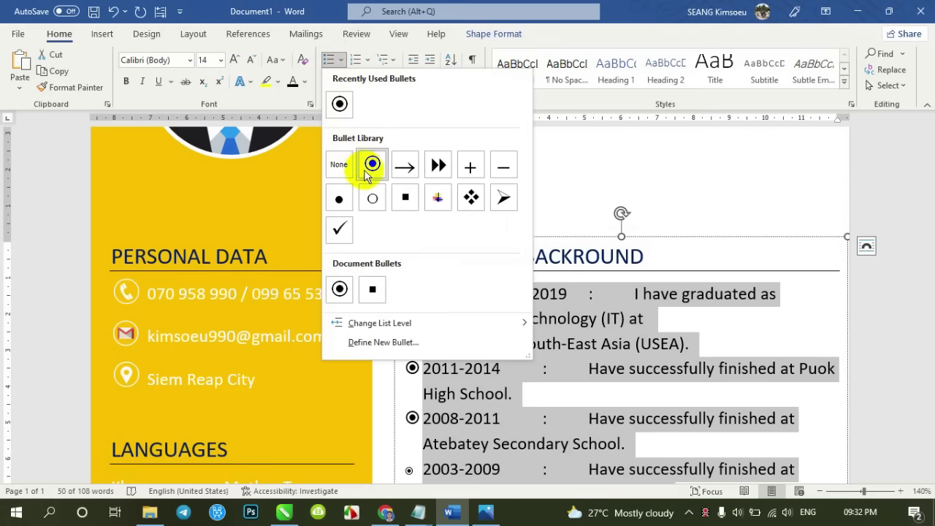
left_click(504, 171)
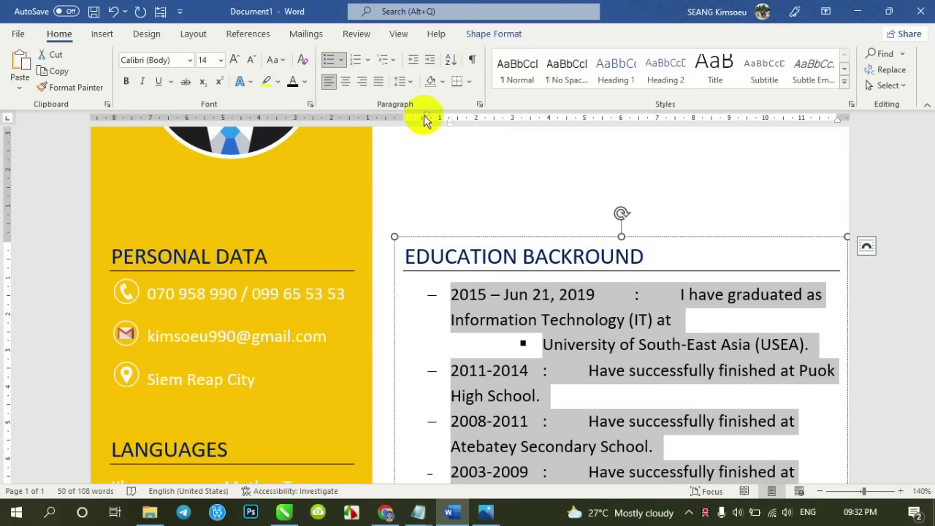
mouse_move(424, 119)
left_mouse_down()
mouse_move(413, 121)
mouse_move(432, 123)
left_mouse_up()
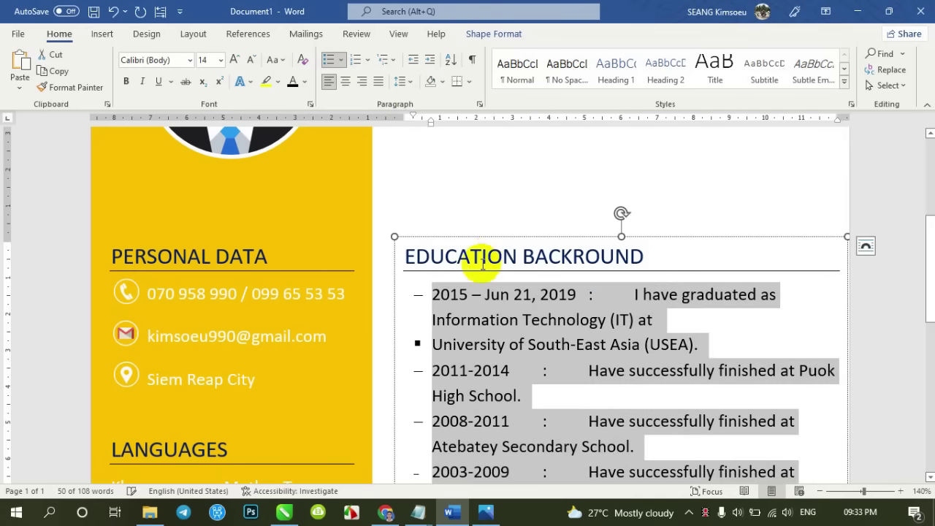
scroll(558, 277, "down", 1)
scroll(430, 264, "down", 3)
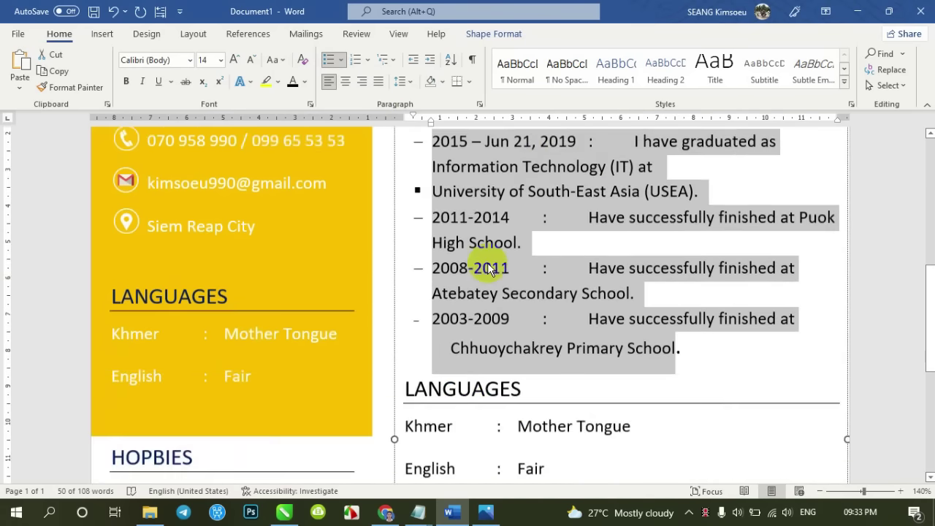
left_click(395, 411)
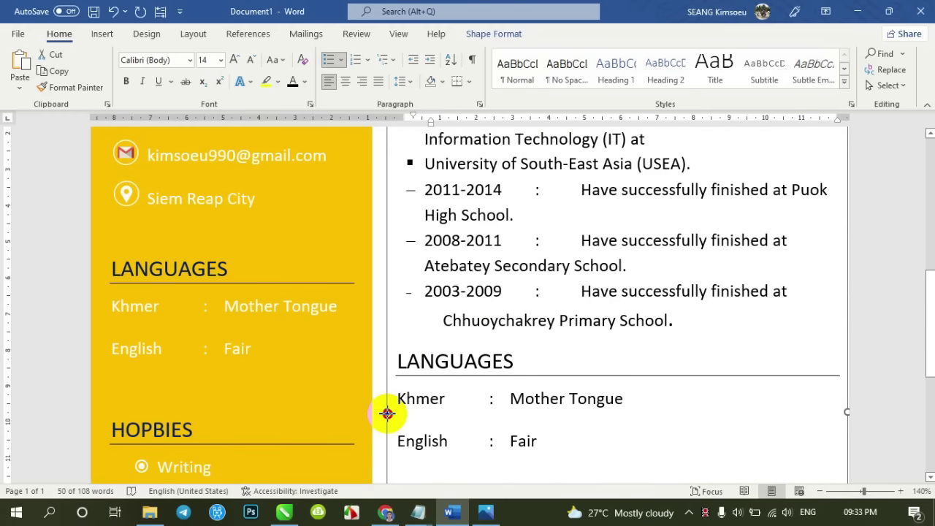
scroll(476, 317, "up", 4)
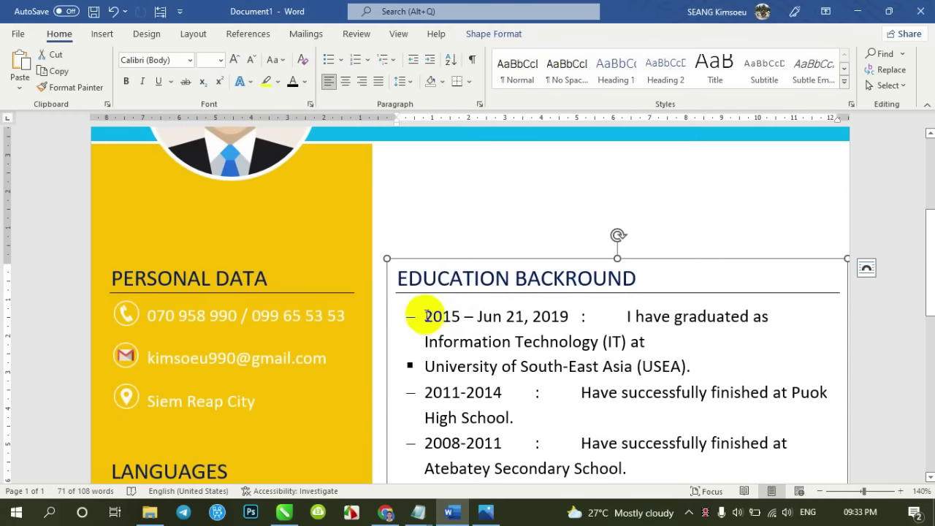
Shift the education list's bullets slightly further left on the ruler
scroll(424, 316, "down", 1)
mouse_move(422, 272)
left_mouse_down()
mouse_move(493, 323)
mouse_move(413, 296)
left_mouse_up()
scroll(386, 171, "up", 1)
scroll(397, 157, "up", 3)
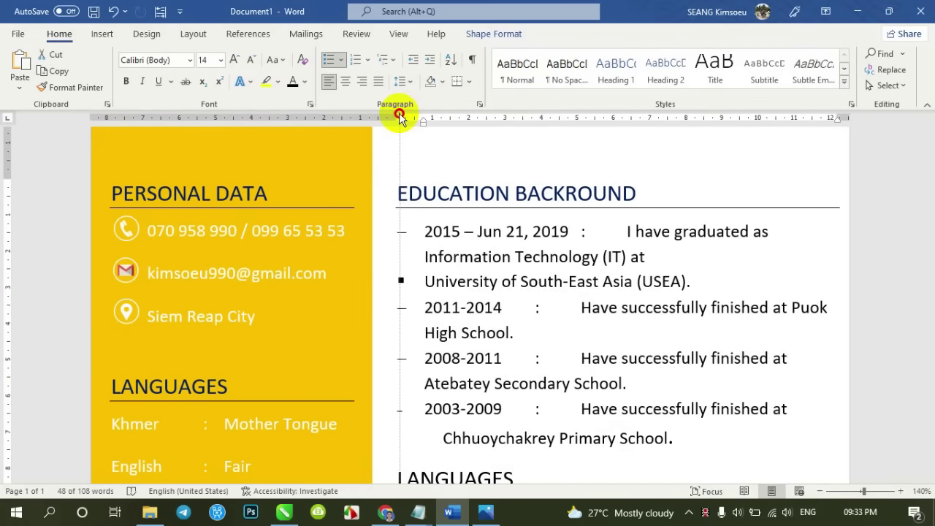
left_click_drag(404, 116, 417, 124)
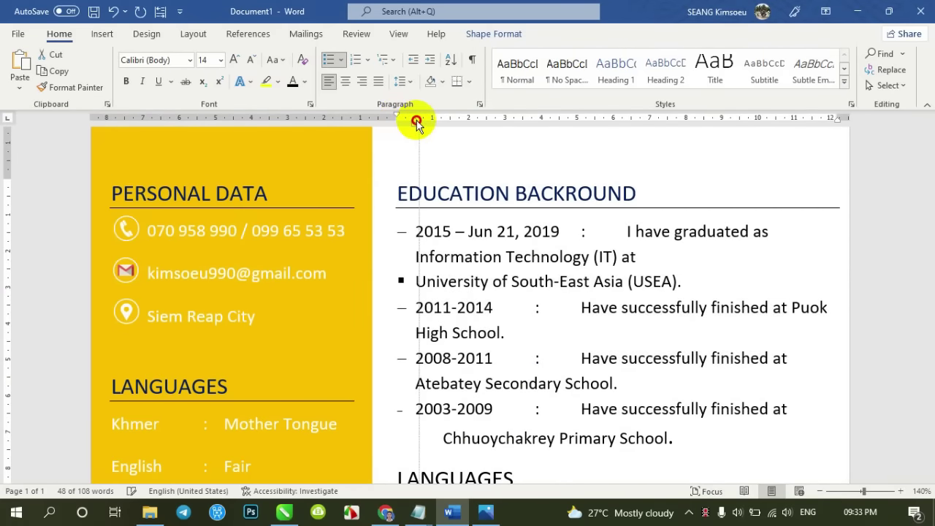
left_click(508, 256)
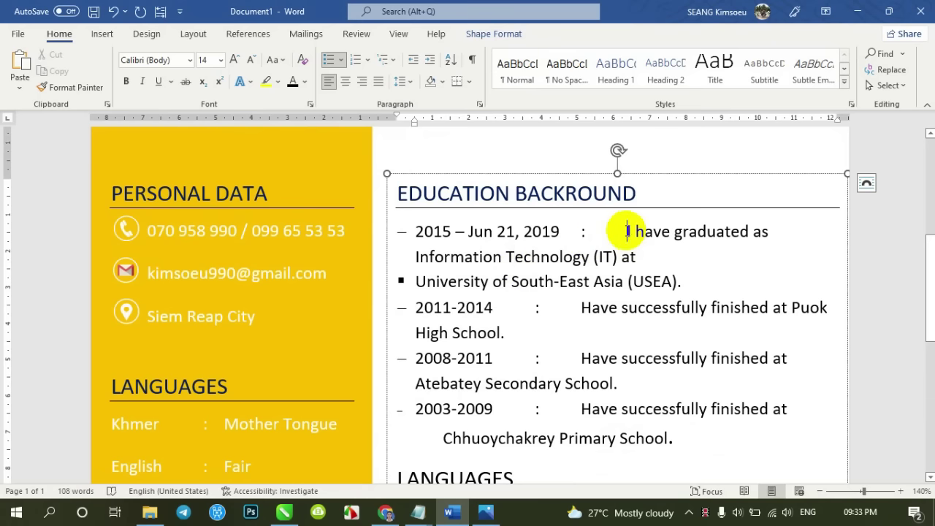
Delete 'Jun 21' from the first date and add tab stops aligning colons and descriptions
left_click(626, 231)
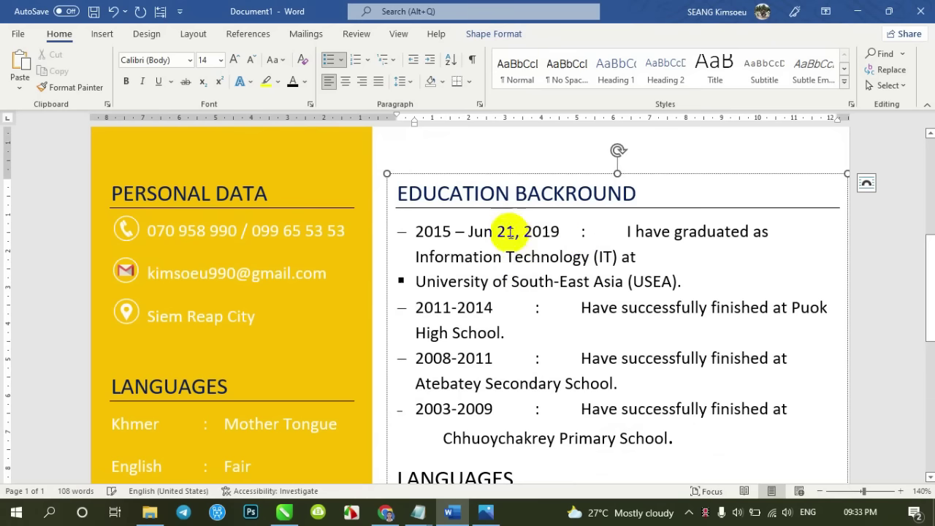
left_click_drag(526, 233, 463, 232)
key("Delete")
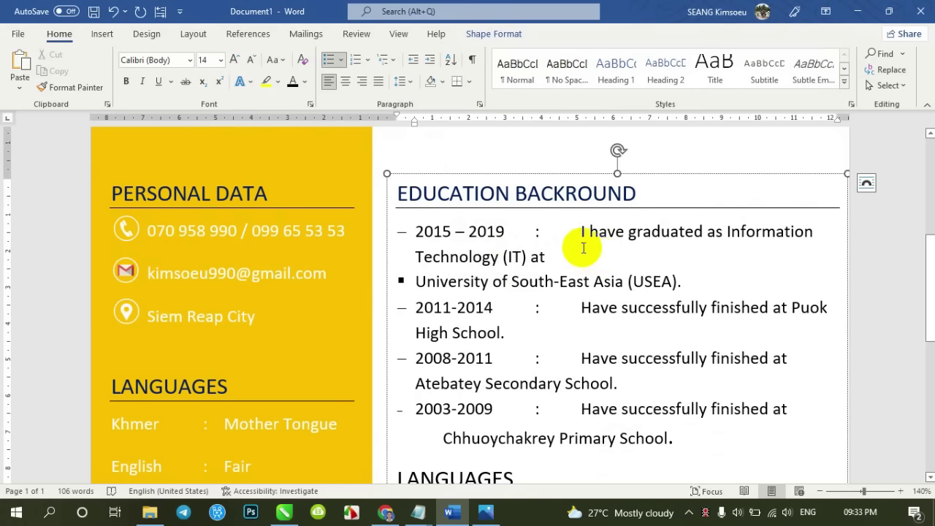
left_click(534, 232)
scroll(541, 249, "down", 1)
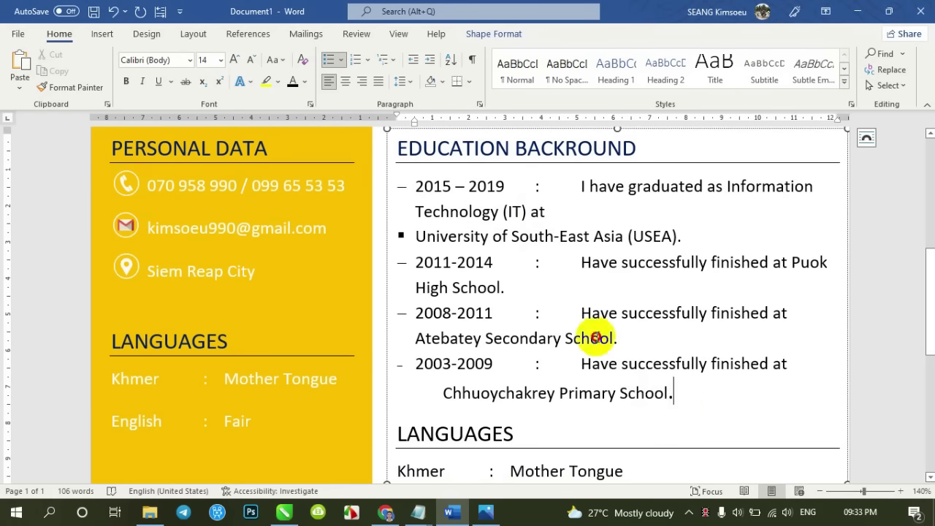
left_click_drag(673, 394, 538, 212)
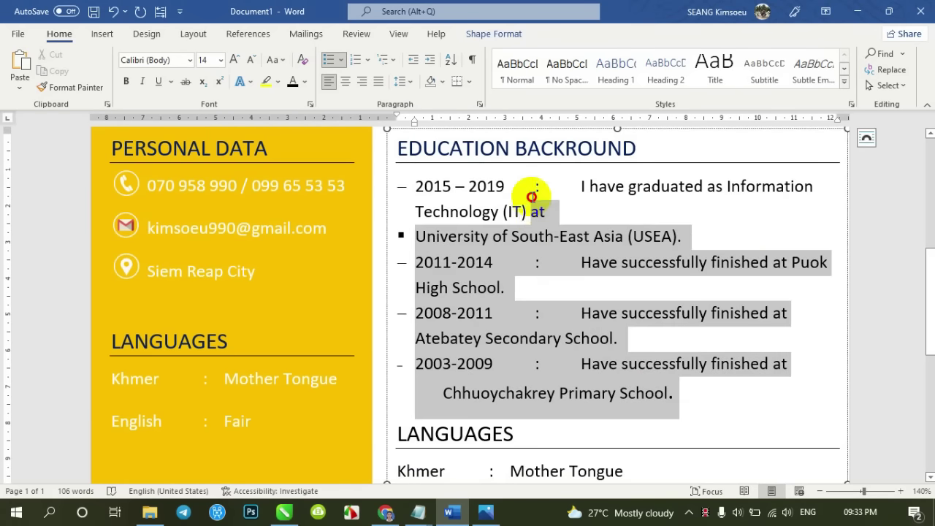
left_click(524, 118)
left_click(542, 120)
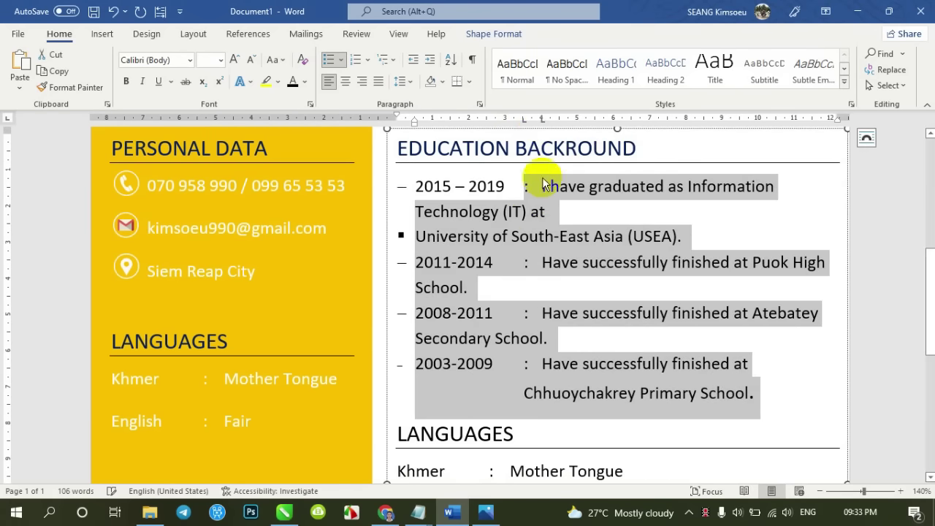
left_click(538, 184)
Align the first entry's wrapped lines, Technology (IT) and East Asia (USEA)., under its description
left_click(416, 212)
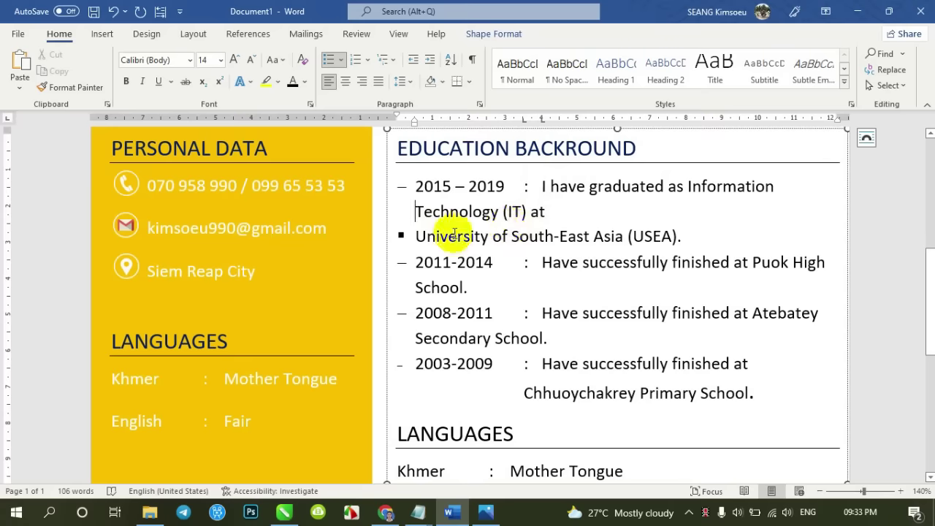
key("Tab")
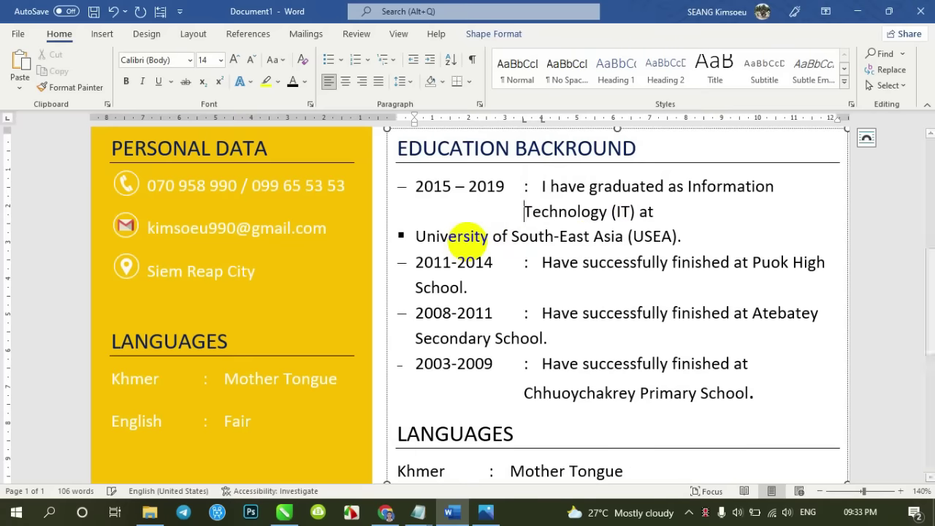
key("Tab")
left_click(415, 237)
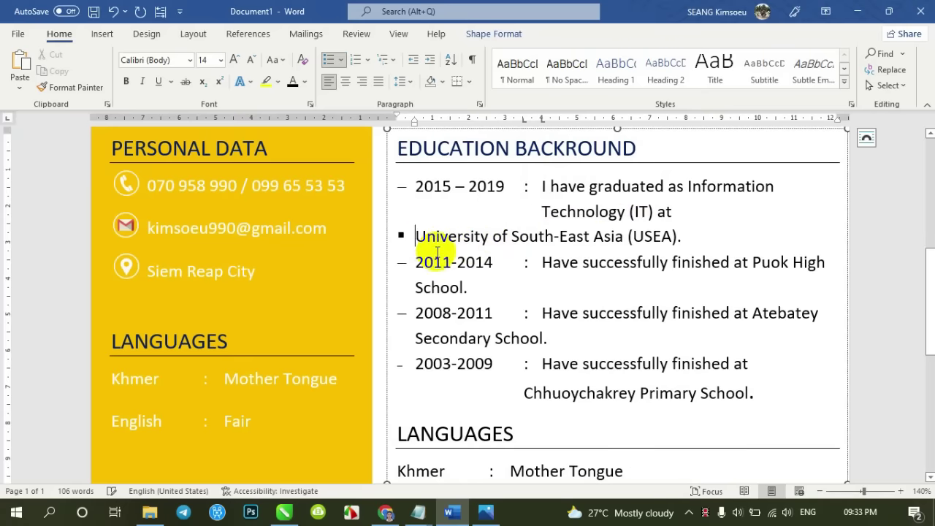
key("BackSpace")
key("BackSpace")
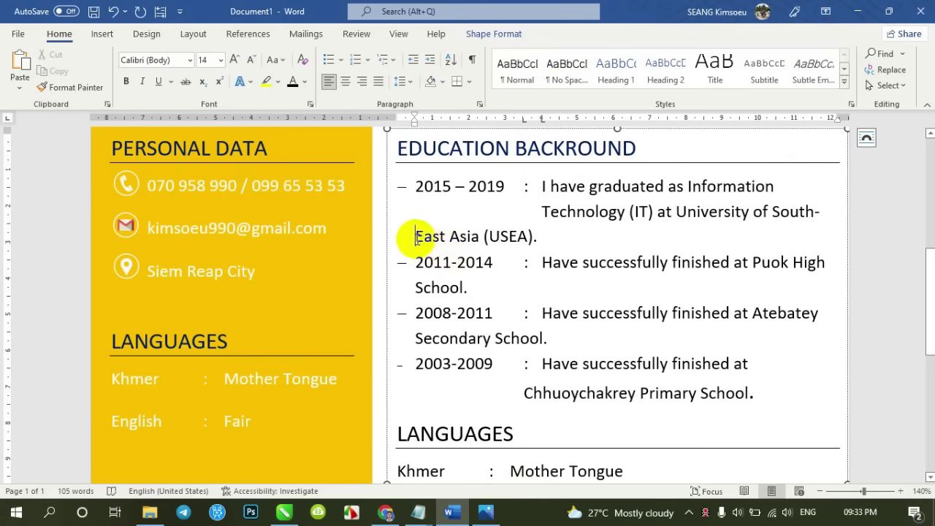
key("Tab")
key("Tab")
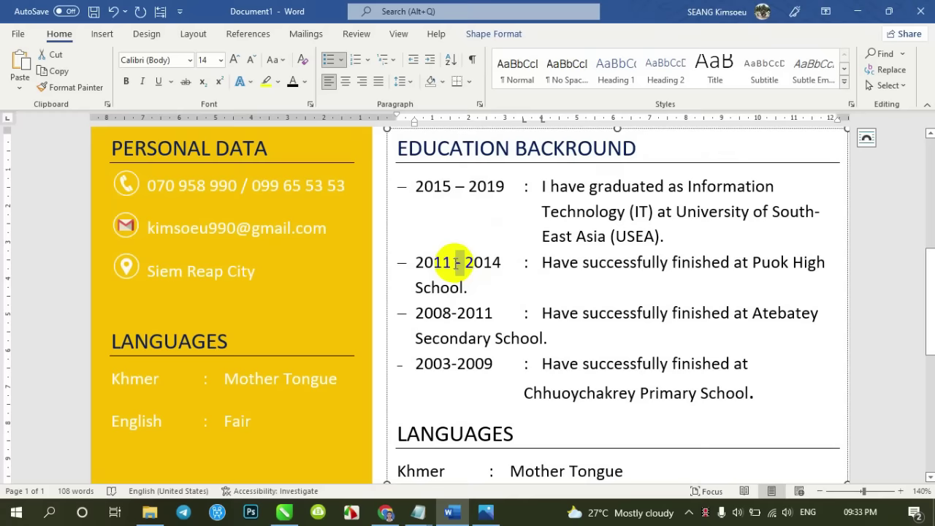
scroll(554, 220, "down", 1)
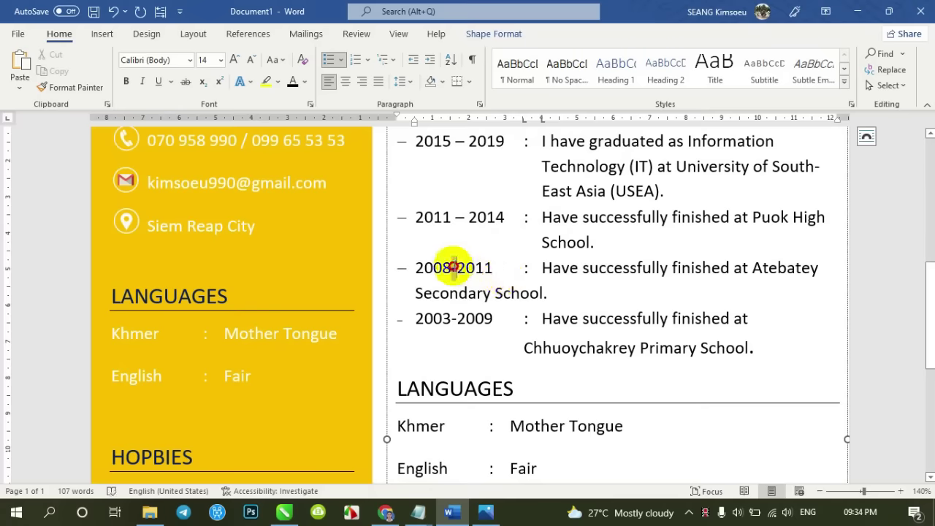
Fix the separator in 2008-2011 and align Secondary School. under its description
double_click(453, 268)
key("BackSpace")
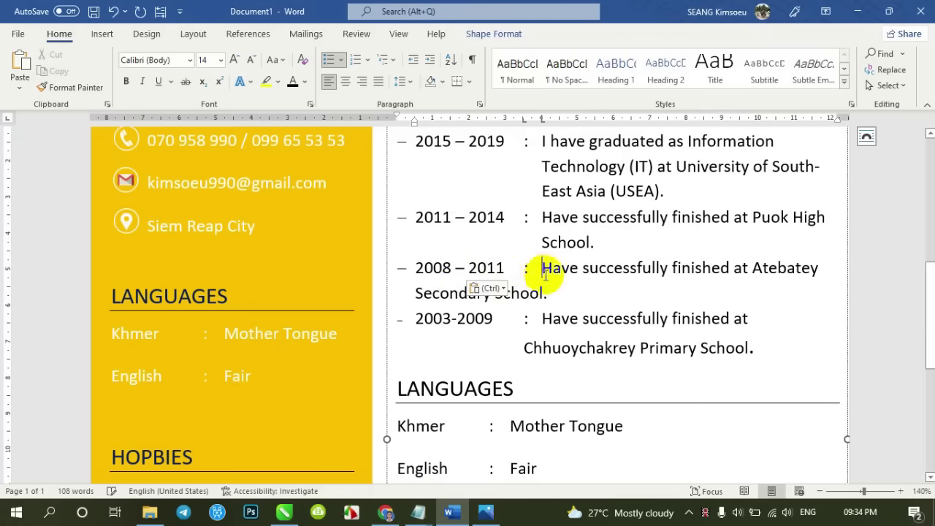
left_click(413, 293)
key("Tab")
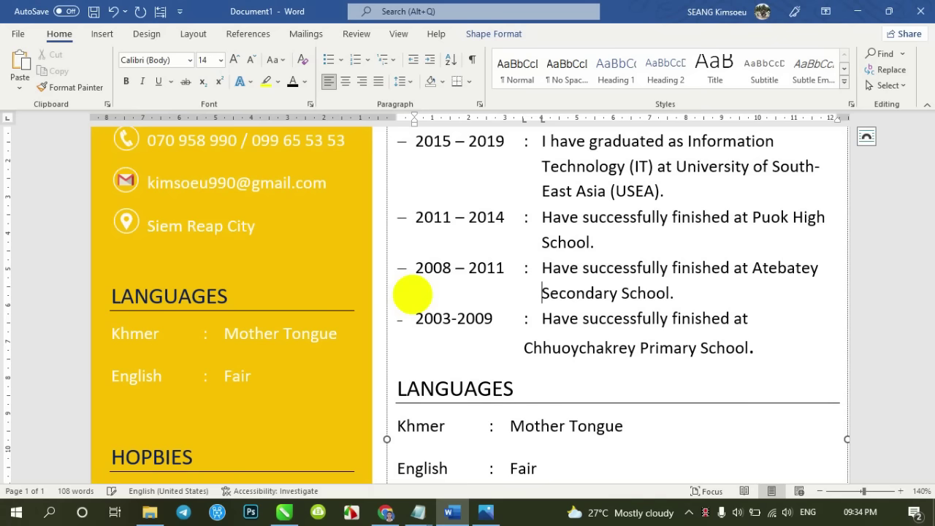
scroll(439, 313, "down", 1)
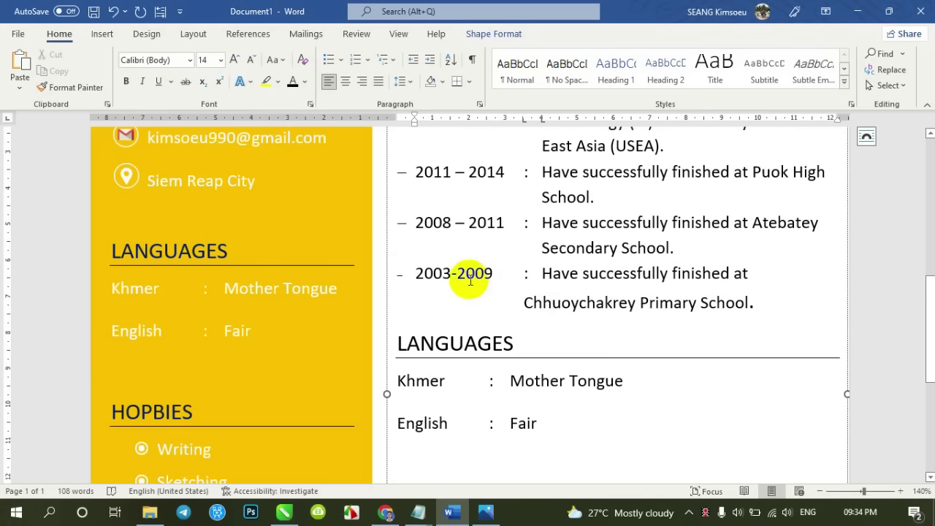
Fix the 2003-2009 separator and align 'Chhuoychakrey Primary School.' on its own tabbed line
double_click(453, 274)
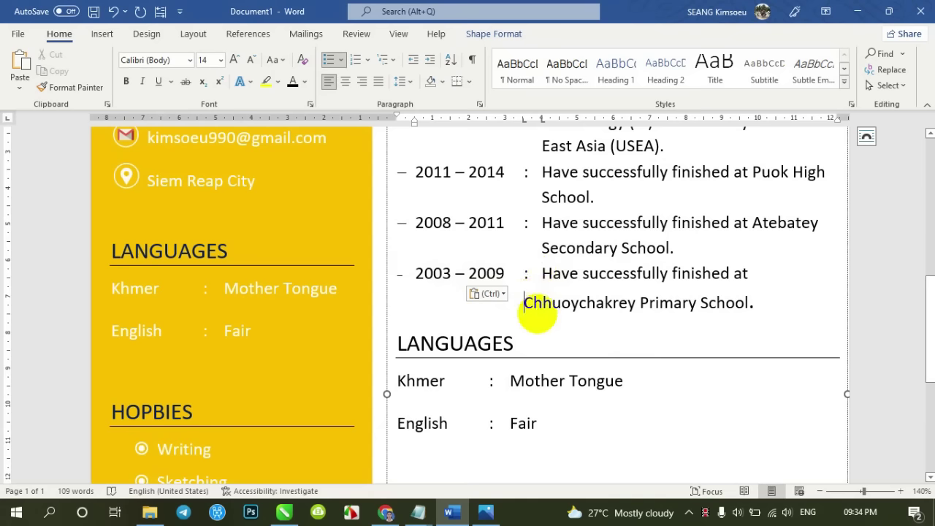
key("BackSpace")
key("ctrl+z")
key("ctrl+z")
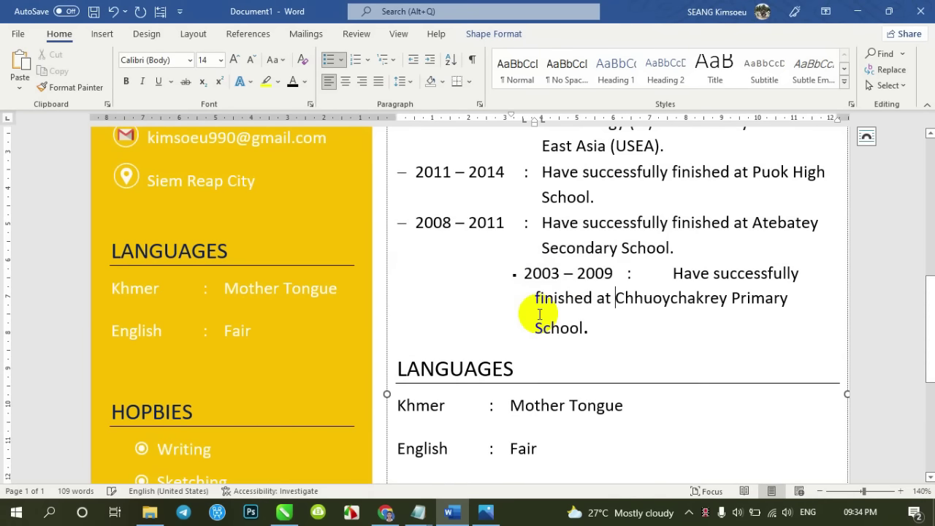
key("ctrl+y")
key("ctrl+y")
key("BackSpace")
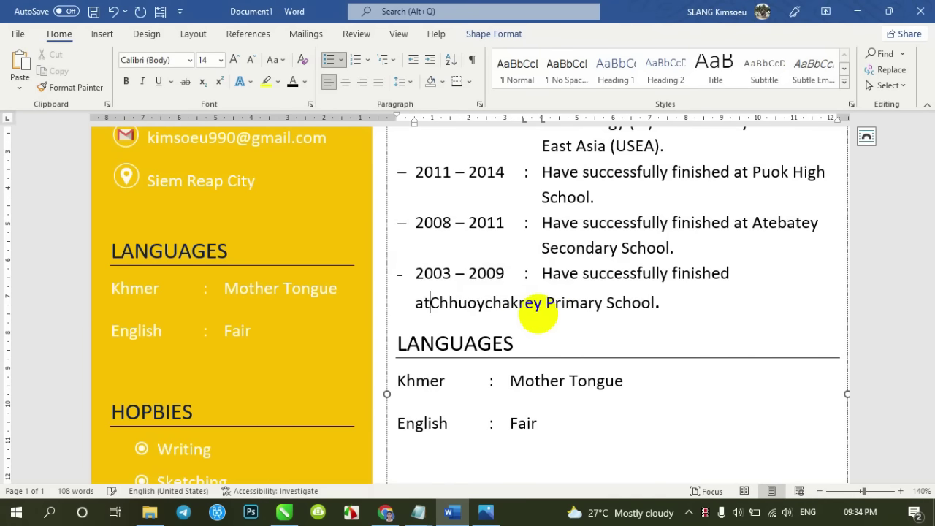
key("Return")
key("Return")
key("BackSpace")
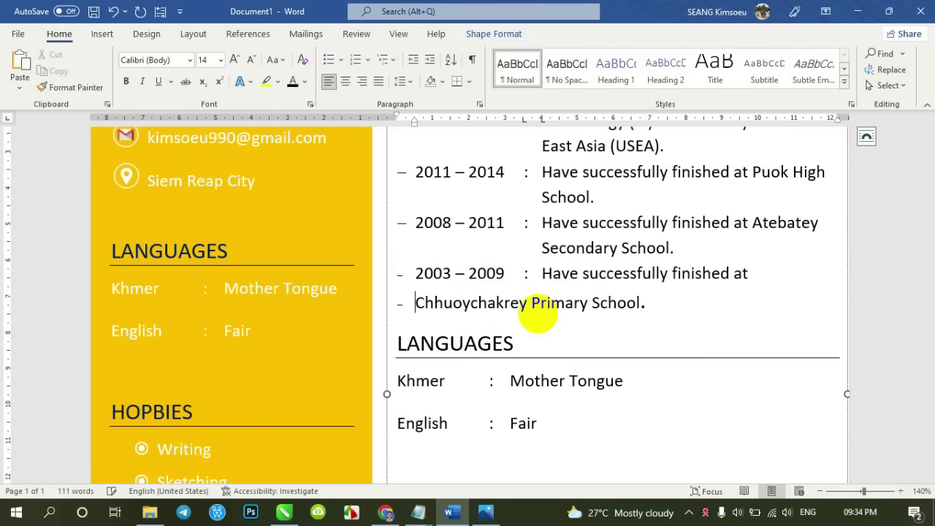
key("Tab")
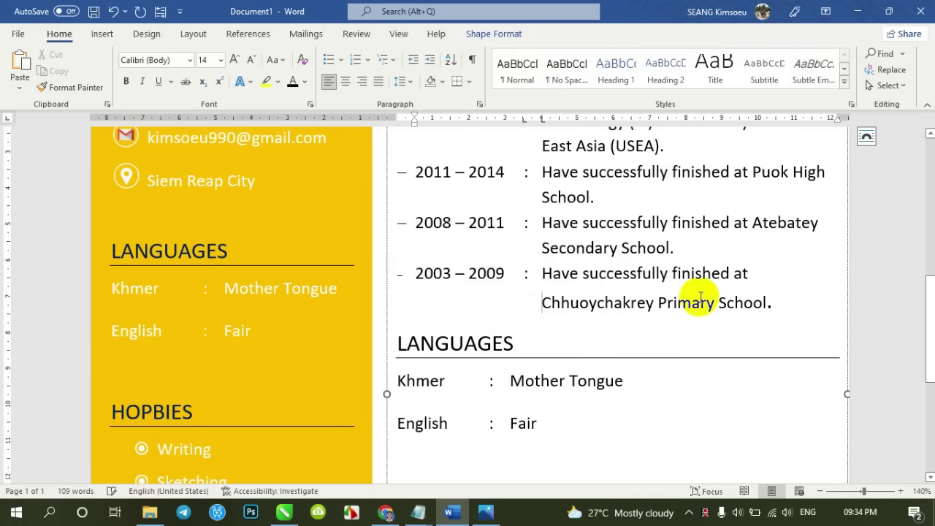
scroll(716, 278, "up", 3)
scroll(716, 274, "up", 1)
scroll(706, 280, "down", 1)
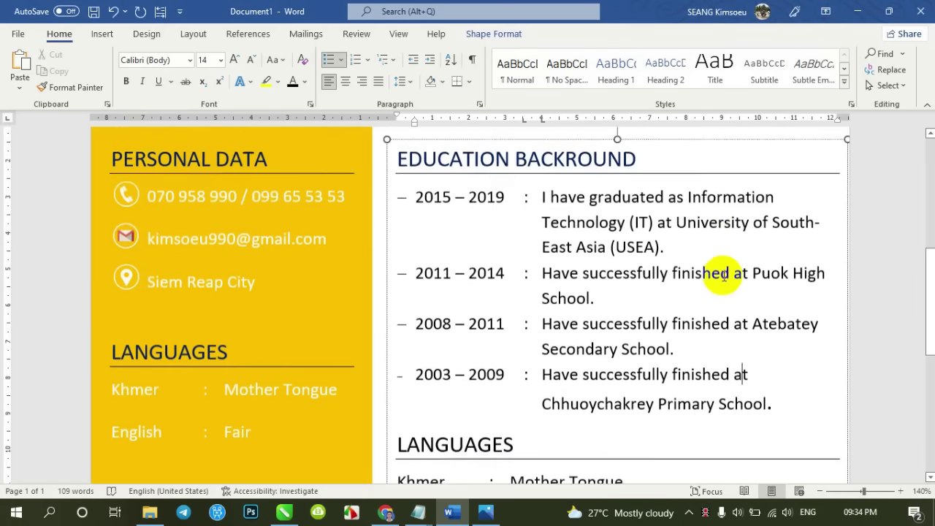
scroll(724, 275, "down", 5)
Scroll the CV.jpg reference down to its Computer Skills section
left_click(486, 511)
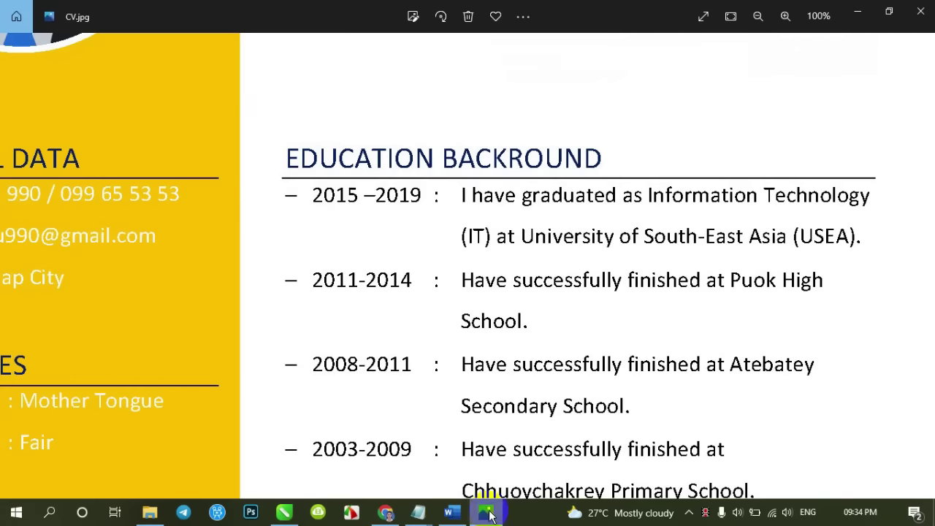
scroll(512, 329, "down", 2)
scroll(534, 377, "down", 2)
scroll(536, 293, "down", 3)
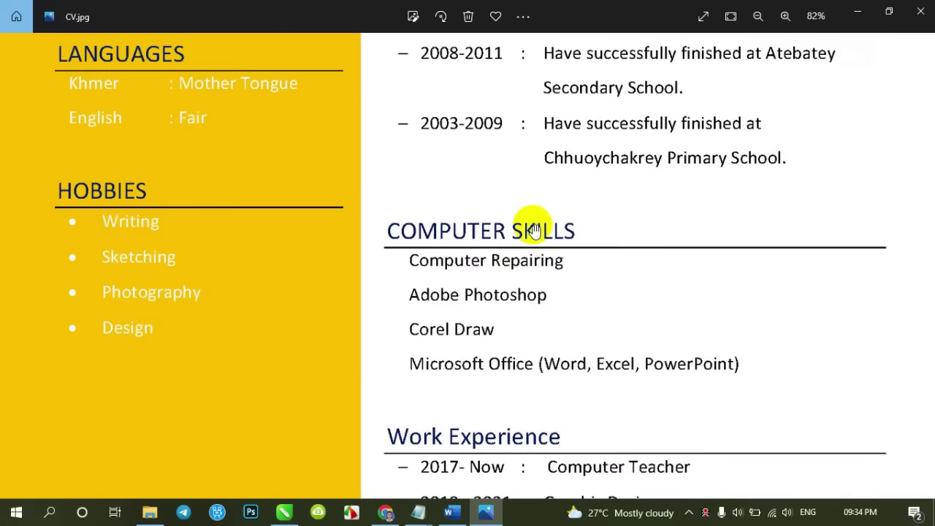
Select the COMPUTER SKILLS line in the Notepad notes, then return to Word
mouse_move(418, 511)
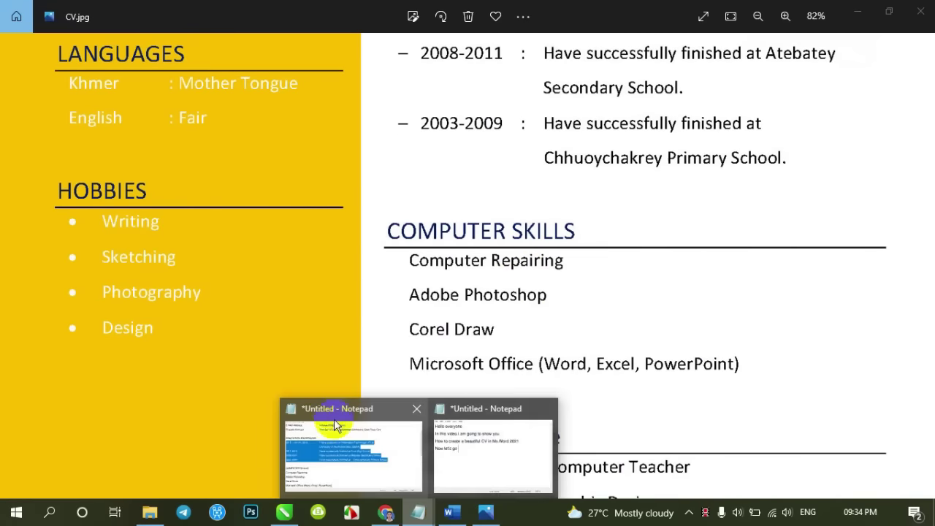
left_click(338, 424)
left_click_drag(163, 338, 6, 334)
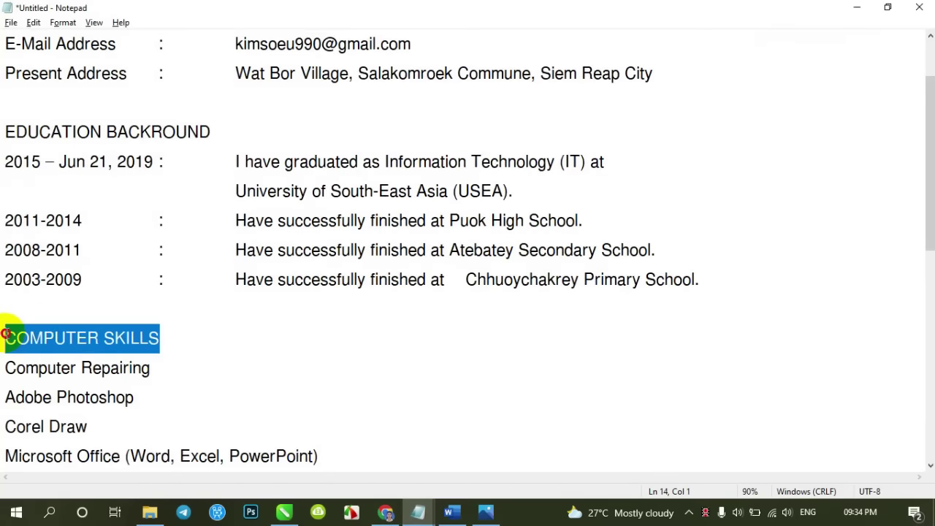
key("alt+Tab")
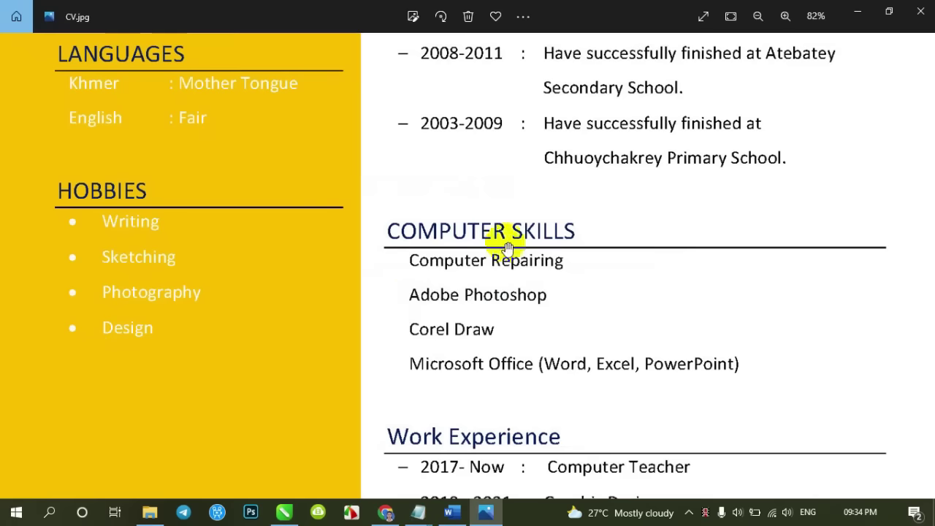
left_click(452, 512)
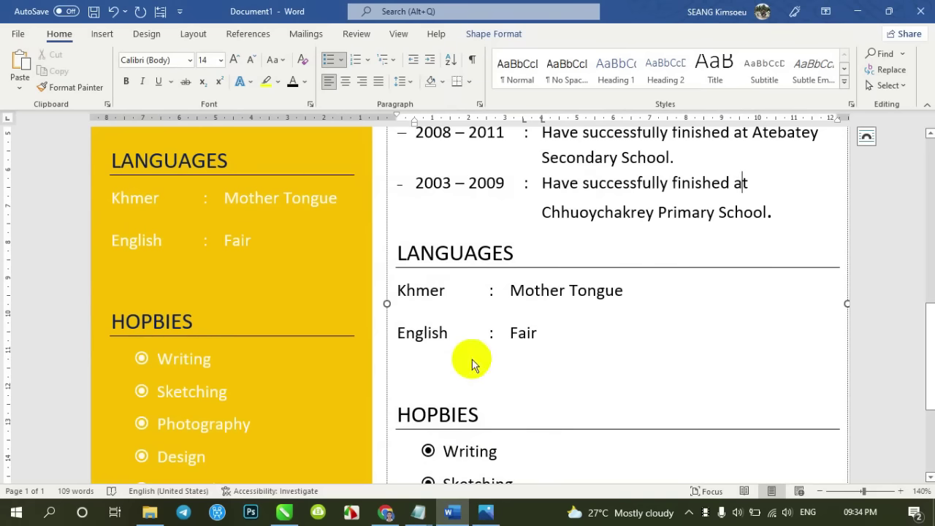
Replace the repeated LANGUAGES heading with 'Computer skills' and make it UPPERCASE
left_click(492, 253)
left_click_drag(520, 253, 397, 253)
key("Delete")
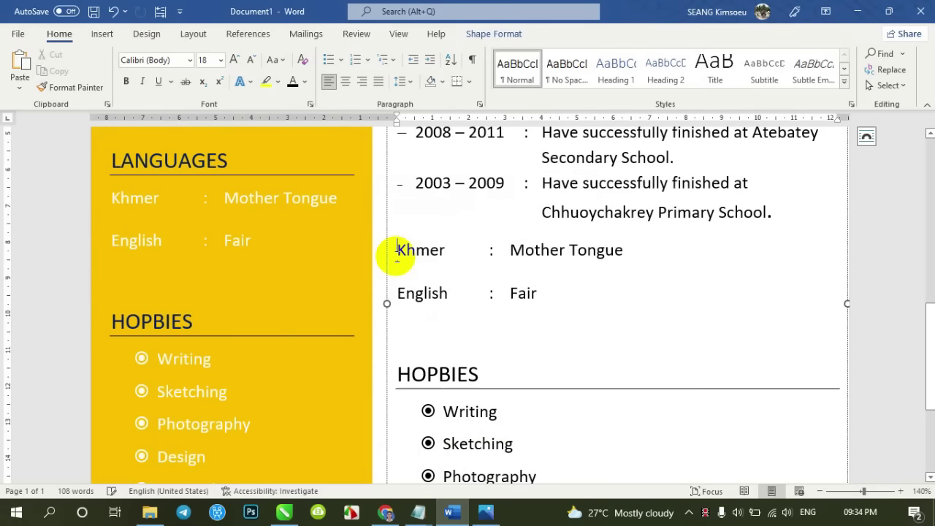
key("ctrl+z")
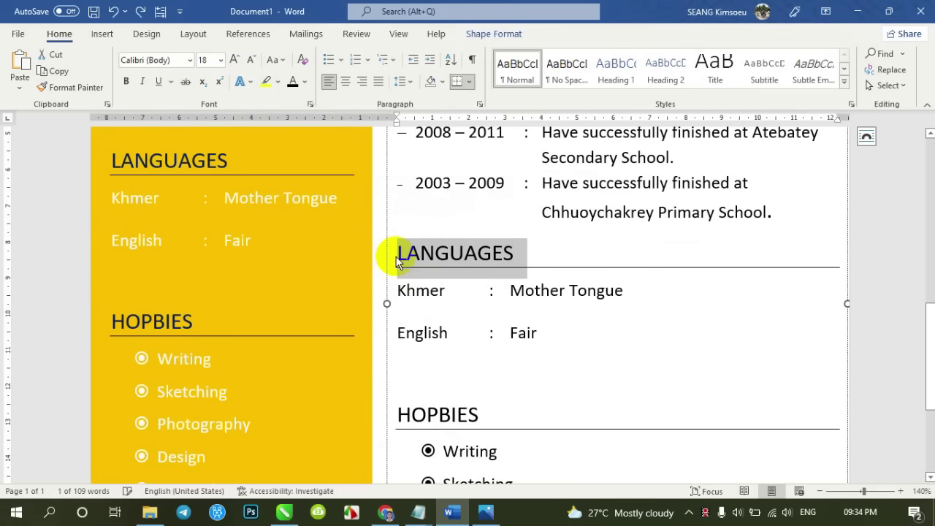
type("Computer skills")
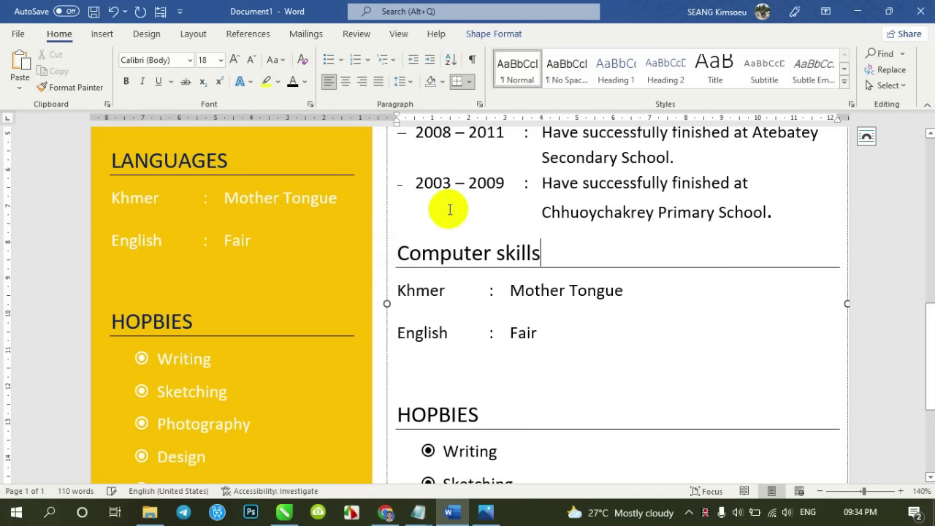
left_click_drag(541, 253, 404, 253)
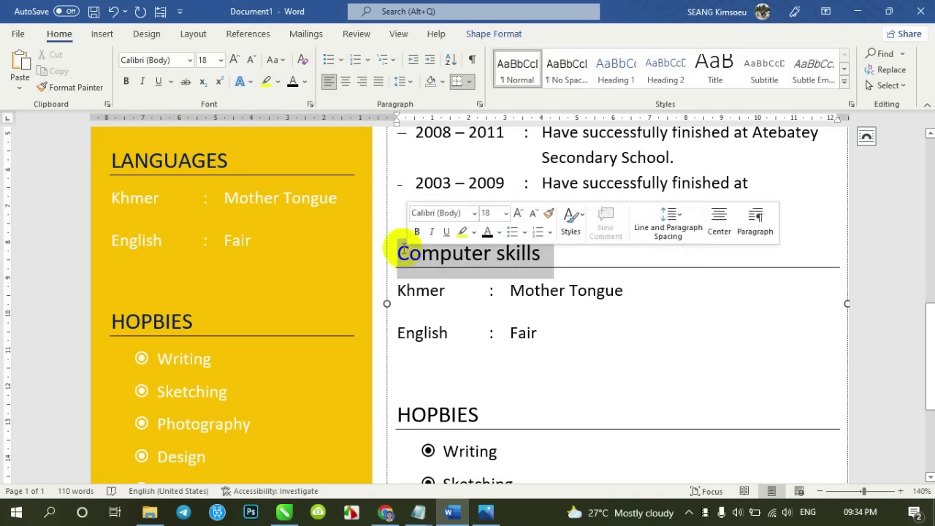
left_click(285, 62)
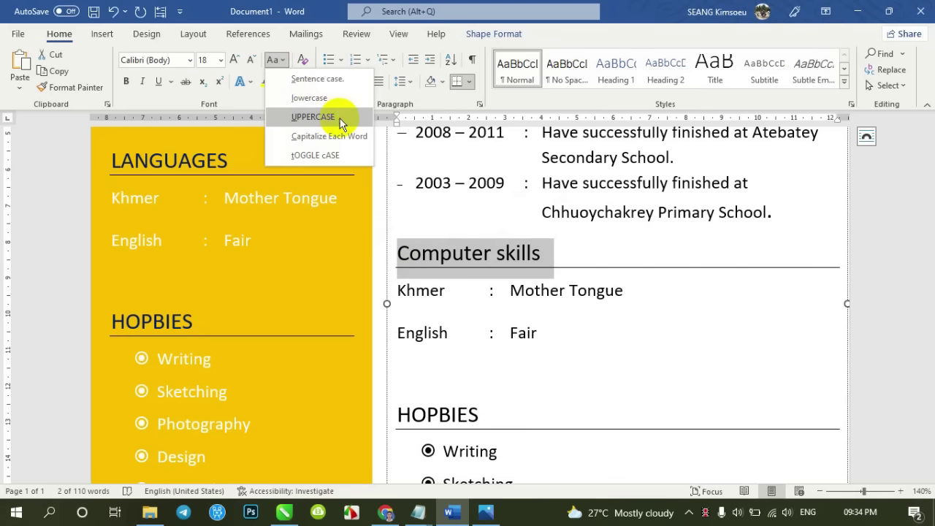
left_click(339, 119)
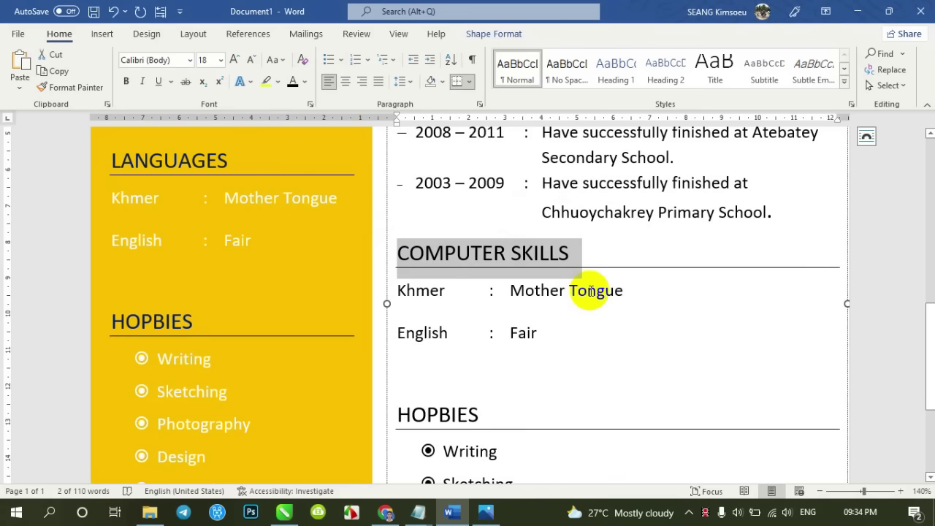
left_click(495, 293)
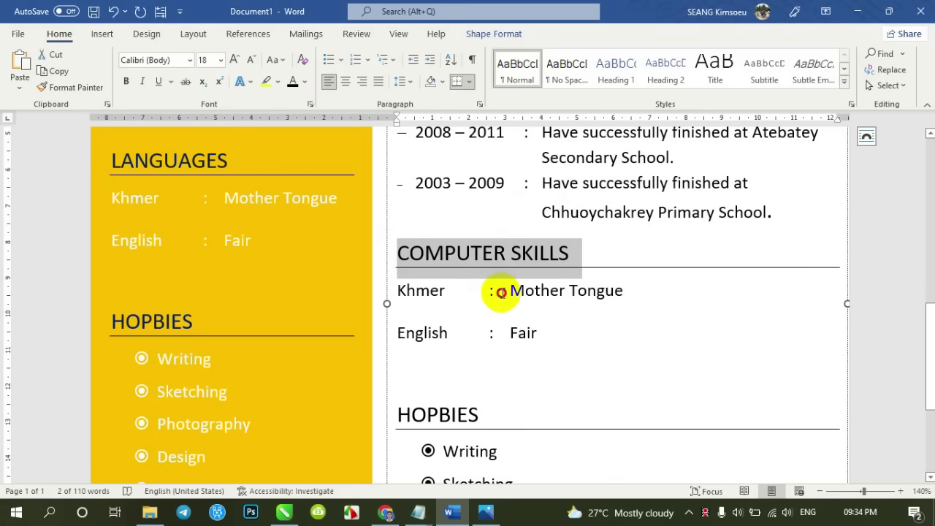
Check the CV.jpg reference, then select the computer skills list in the Notepad notes
key("alt+Tab")
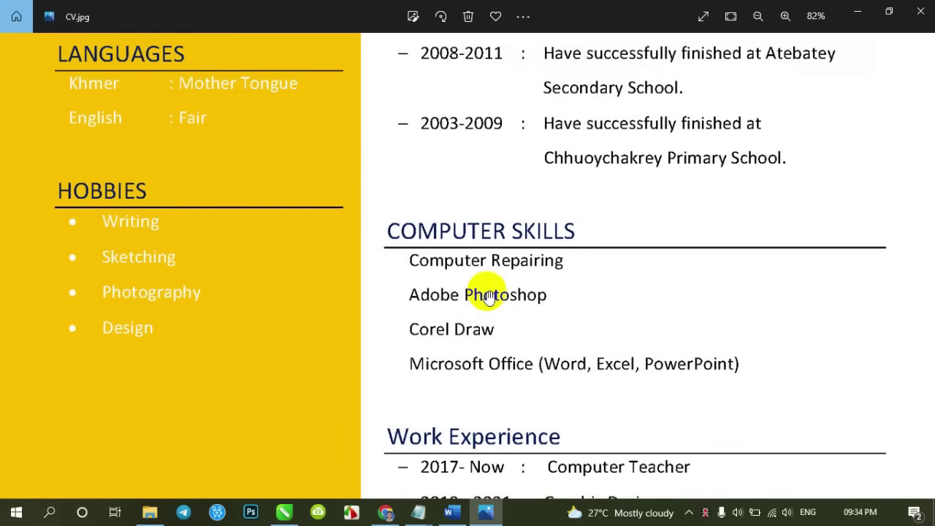
left_click(452, 512)
mouse_move(418, 512)
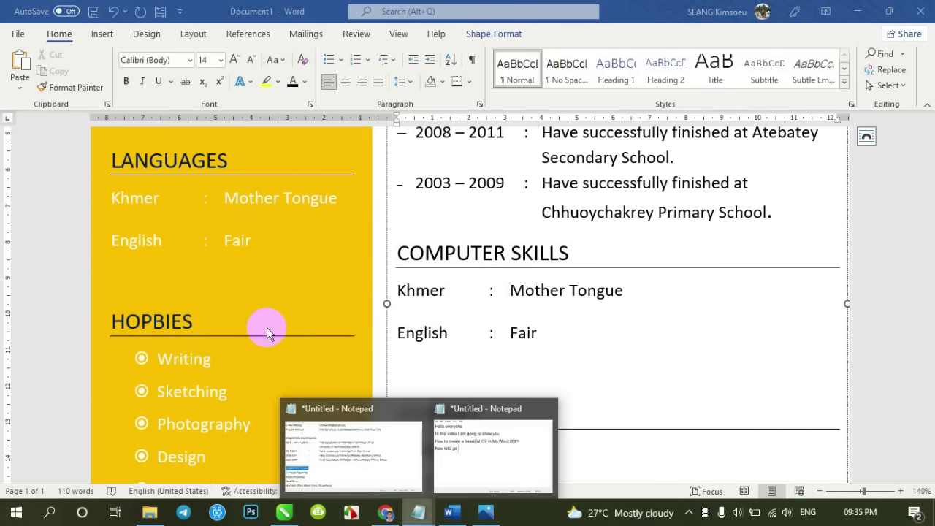
left_click(326, 422)
scroll(131, 307, "down", 2)
mouse_move(317, 281)
left_mouse_down()
mouse_move(213, 276)
mouse_move(11, 192)
left_mouse_up()
Paste the skills list over the Khmer and English lines and give it dash bullets
key("alt+Tab")
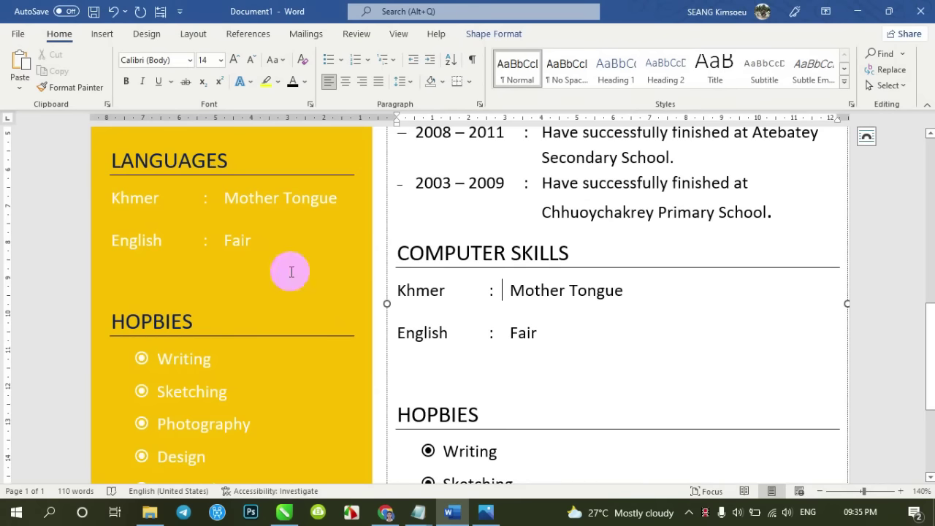
left_click_drag(547, 344, 407, 290)
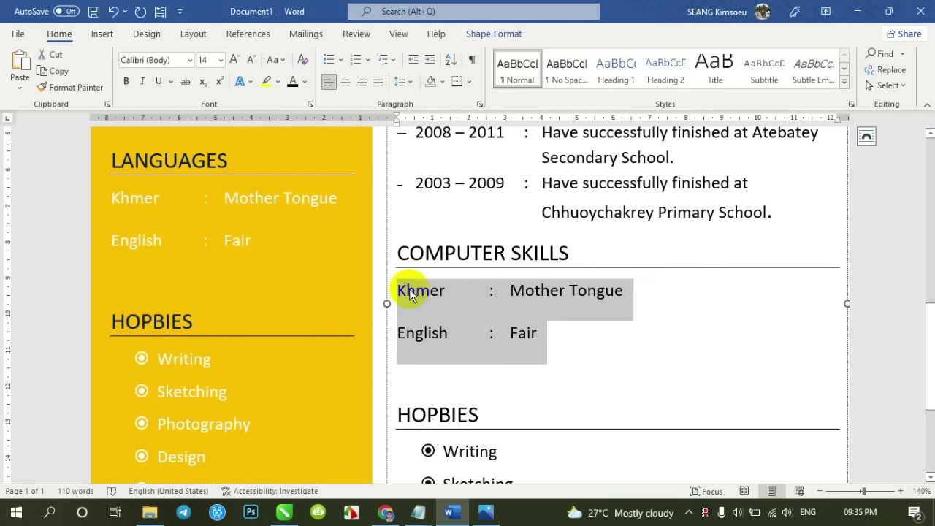
type("Computer Repairing Adobe Photoshop Corel Draw Microsoft Office (Word, Excel, PowerPoint)")
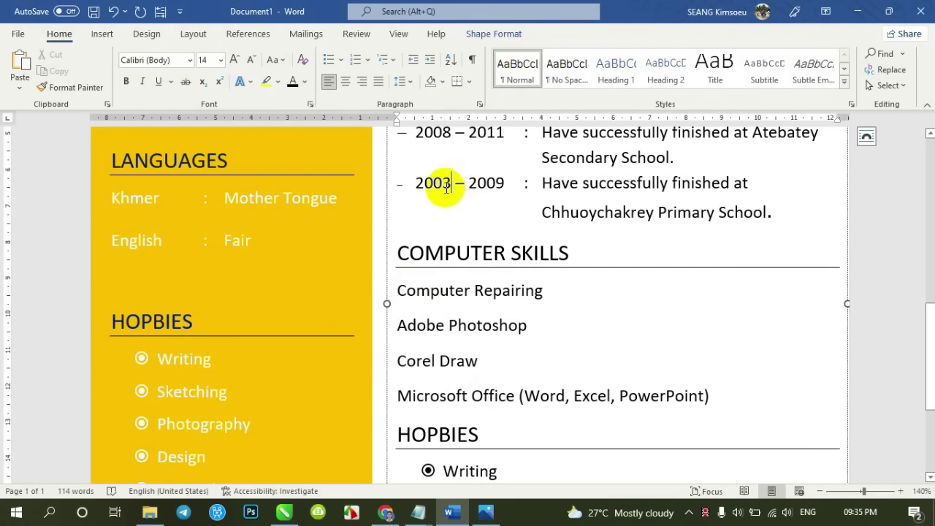
left_click(71, 87)
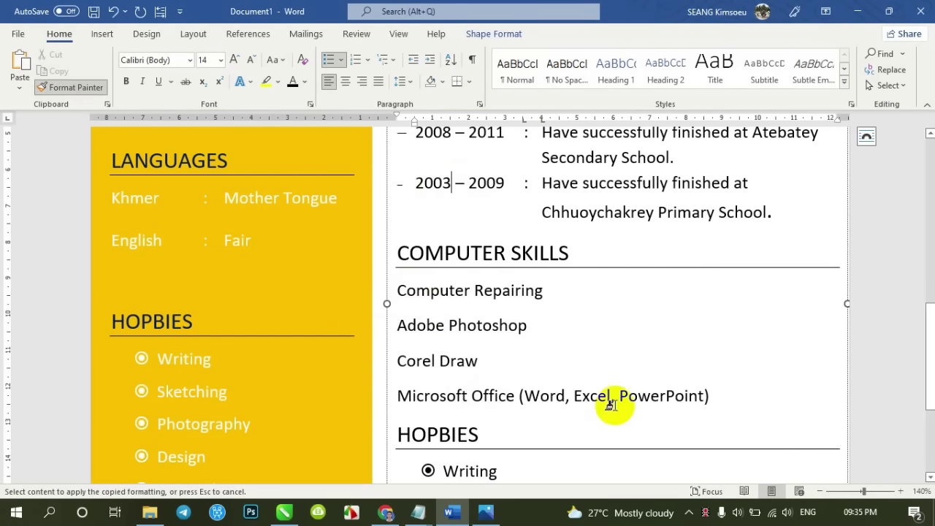
left_click_drag(715, 396, 413, 289)
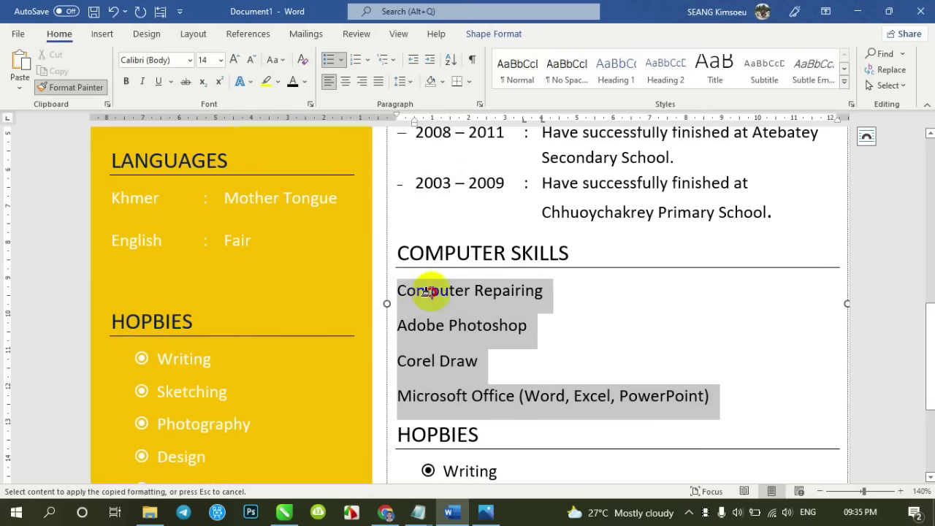
left_click(470, 319)
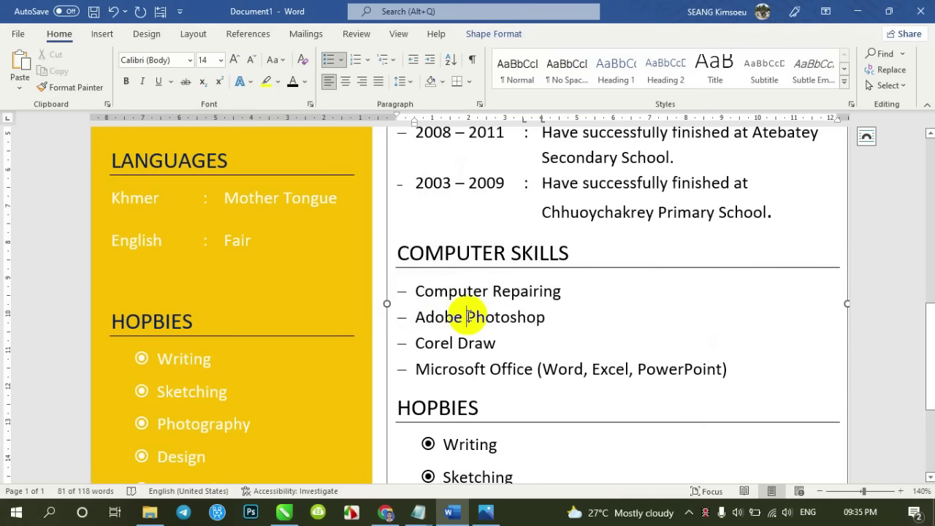
Set 1.5 line spacing on the skills list and the education entries
mouse_move(727, 369)
left_mouse_down()
mouse_move(431, 319)
mouse_move(415, 291)
left_mouse_up()
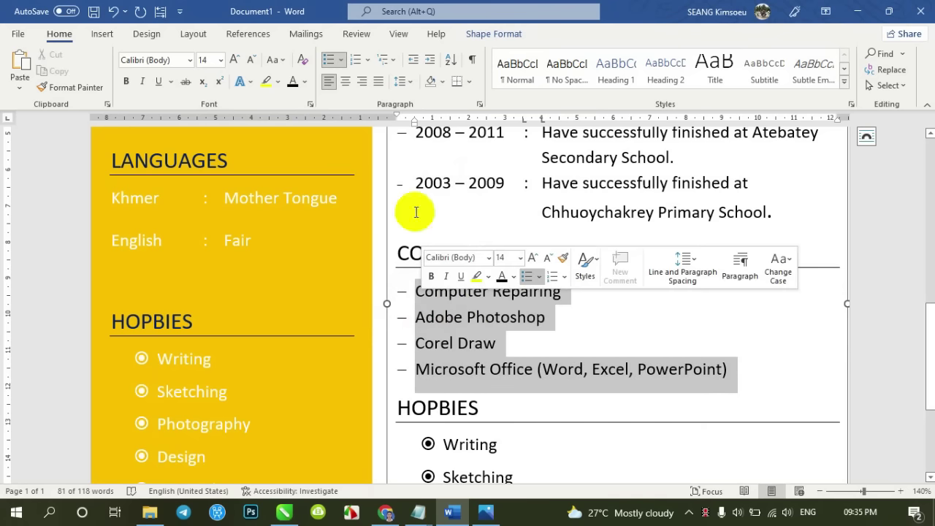
left_click(402, 81)
left_click(430, 140)
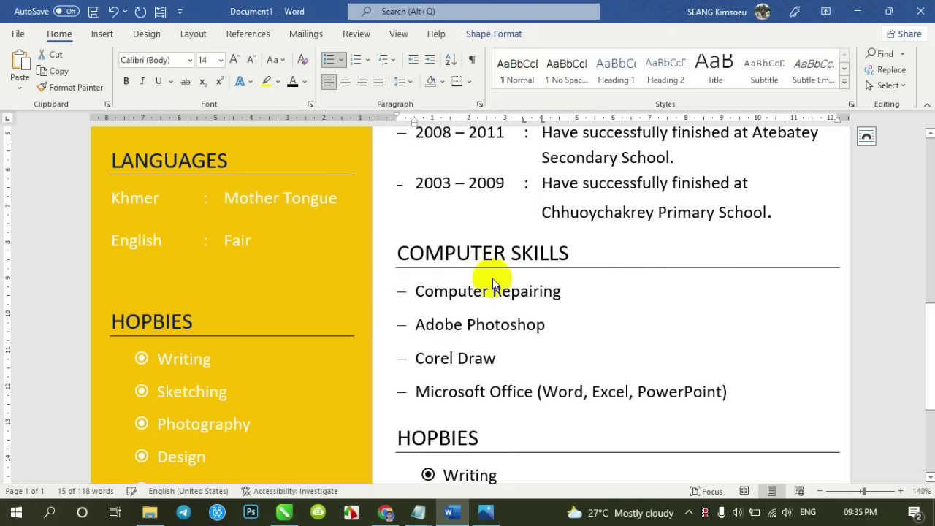
scroll(501, 296, "up", 3)
mouse_move(657, 348)
left_mouse_down()
mouse_move(474, 135)
mouse_move(471, 307)
left_mouse_up()
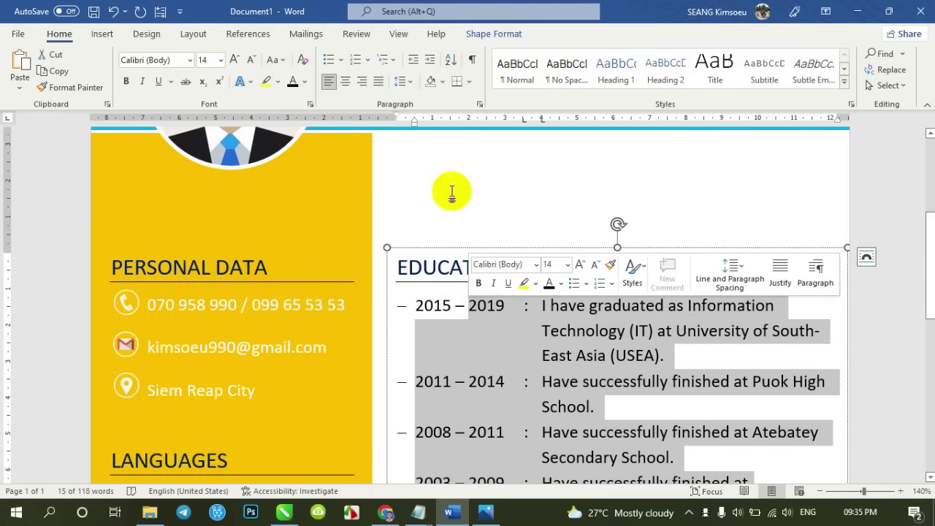
left_click(402, 81)
left_click(424, 141)
left_click(518, 232)
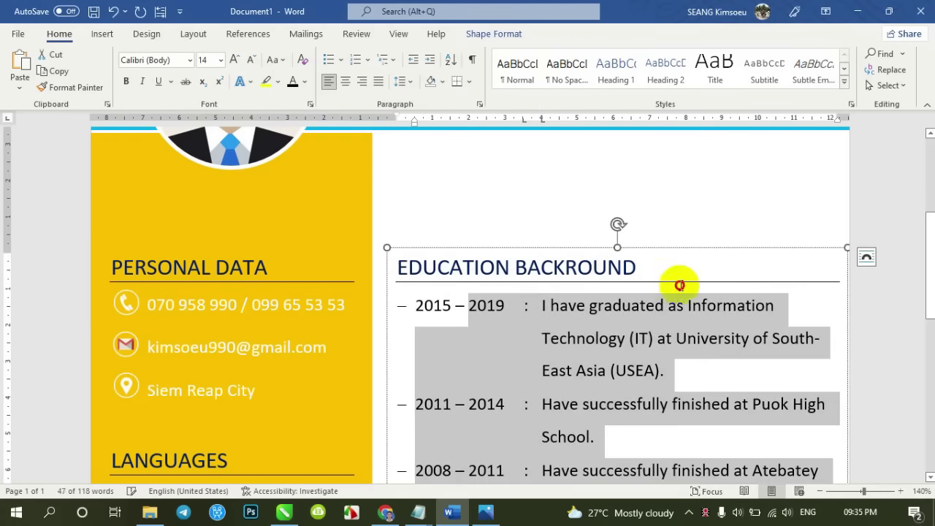
Place the caret at the end of the HOPBIES heading below the skills list
left_click(679, 282)
scroll(605, 295, "down", 10)
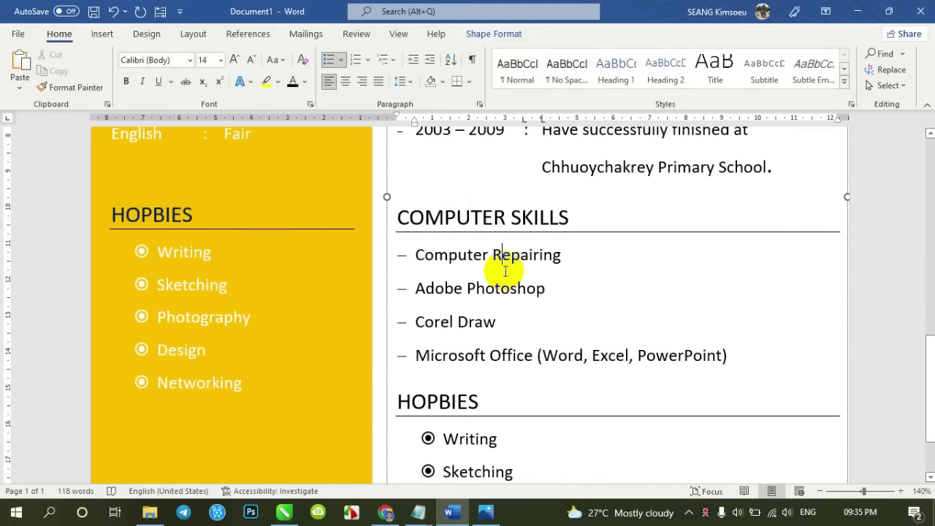
scroll(502, 267, "down", 3)
left_click(488, 299)
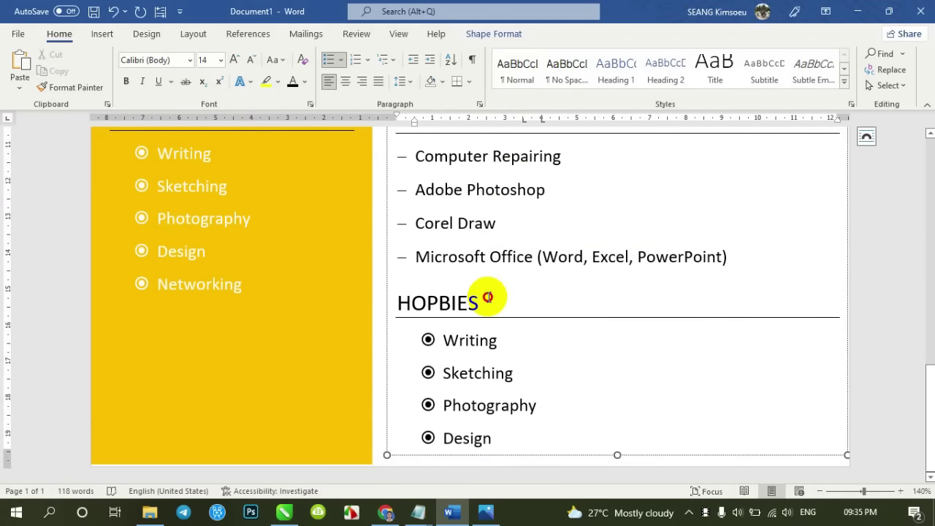
Check the CV.jpg reference, then rename the right-column HOPBIES heading to 'Work Experiences'
left_click(487, 514)
left_click_drag(449, 386, 446, 240)
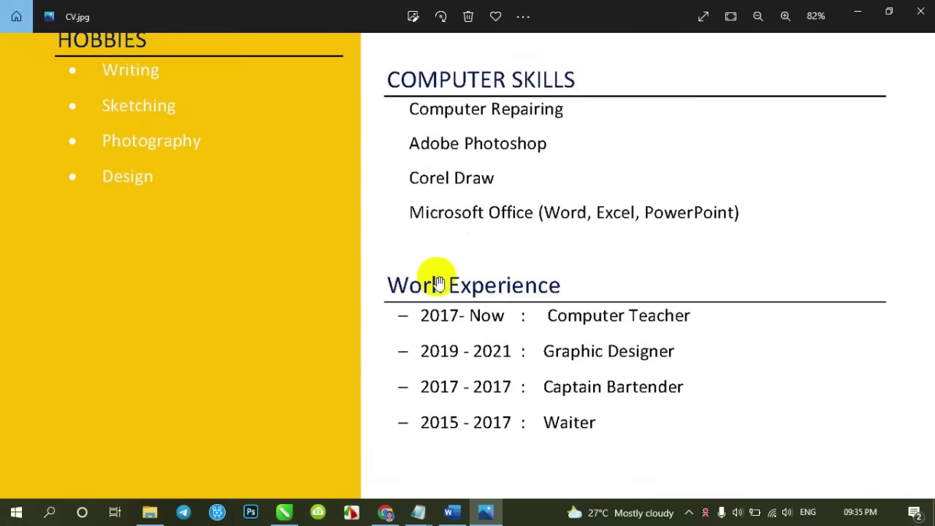
left_click(455, 513)
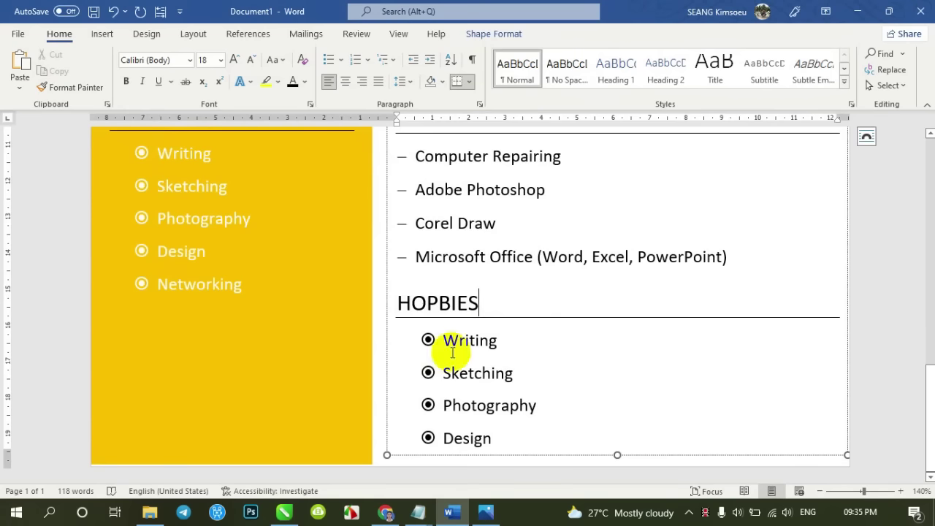
double_click(403, 303)
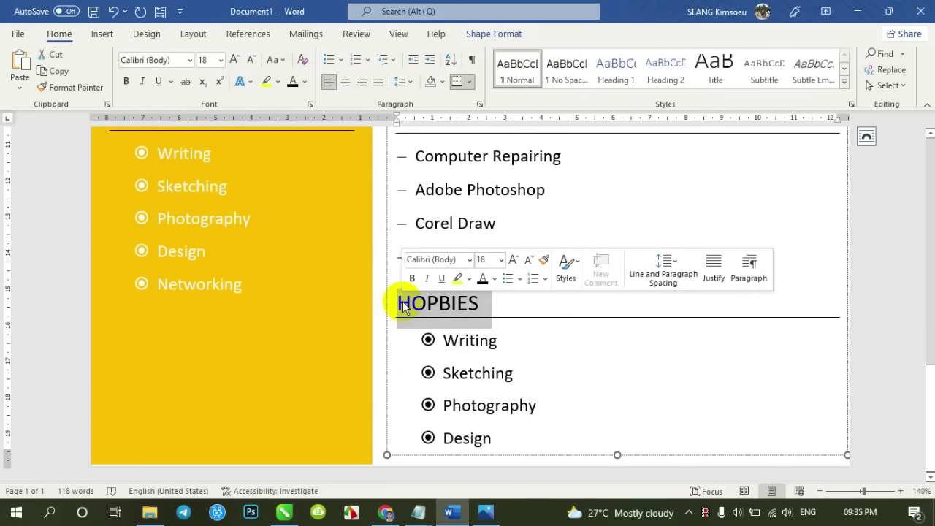
type("Work Experiences")
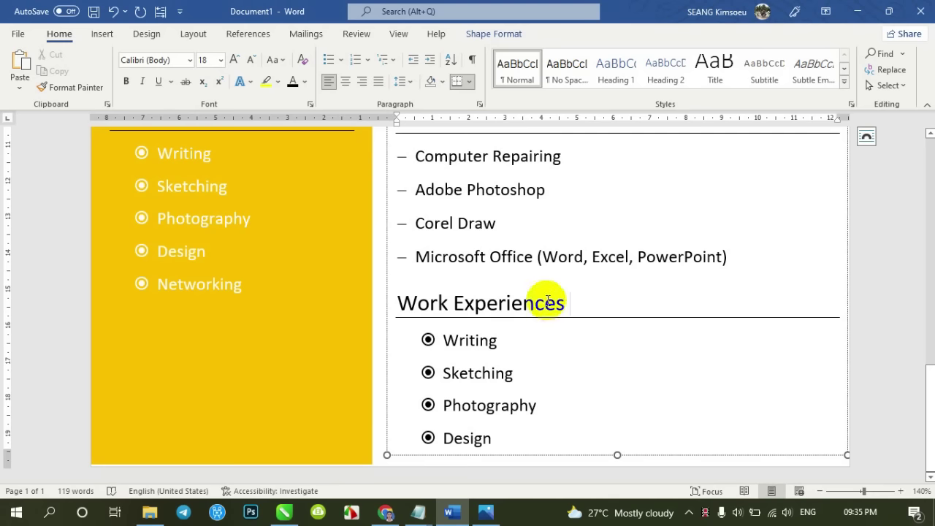
Change the Work Experiences heading to UPPERCASE and compare it with the CV.jpg reference
left_click_drag(548, 301, 388, 305)
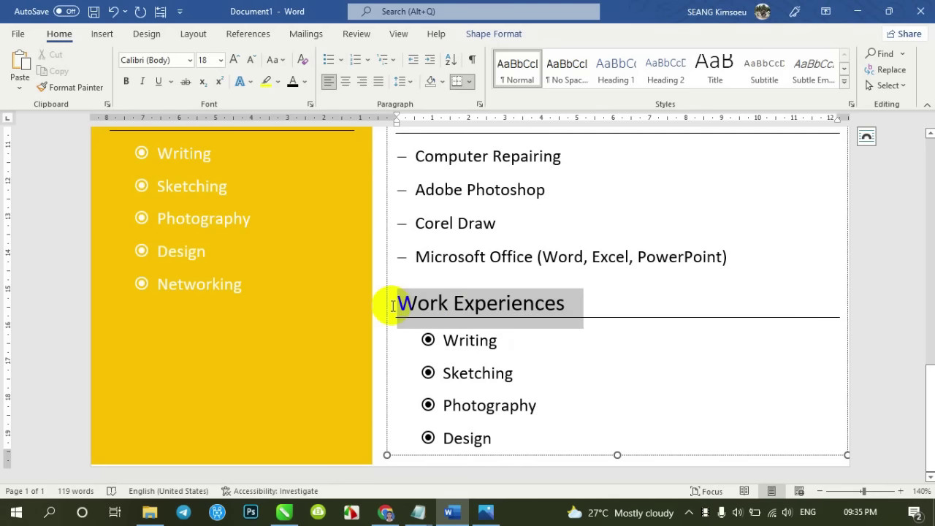
left_click(304, 82)
left_click(304, 82)
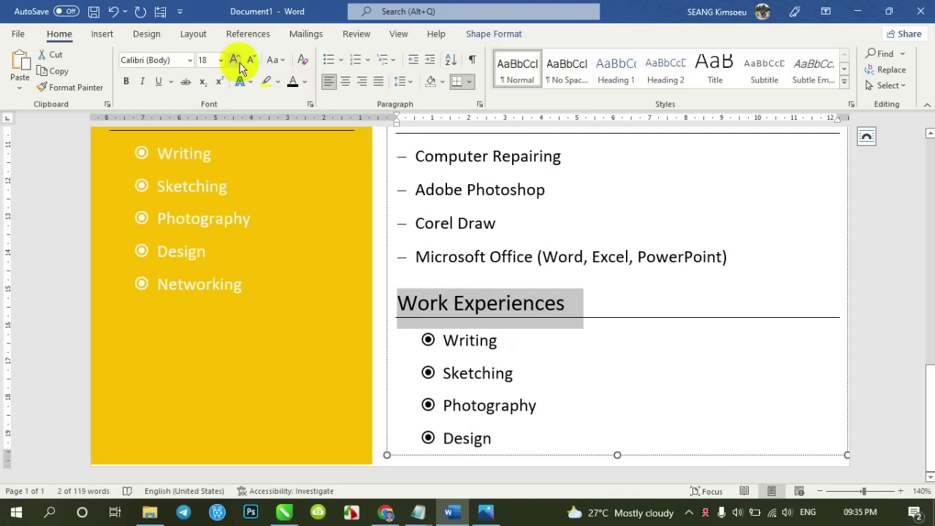
left_click(274, 63)
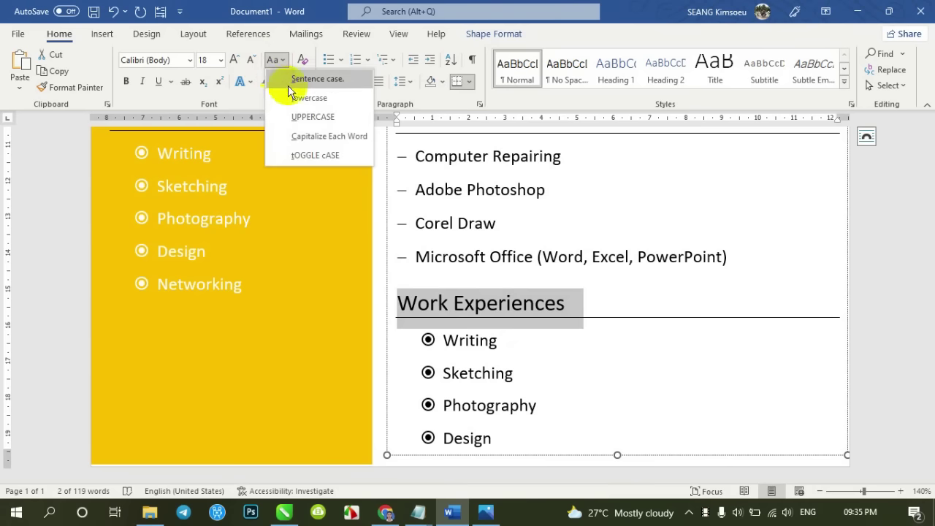
left_click(330, 118)
left_click(473, 340)
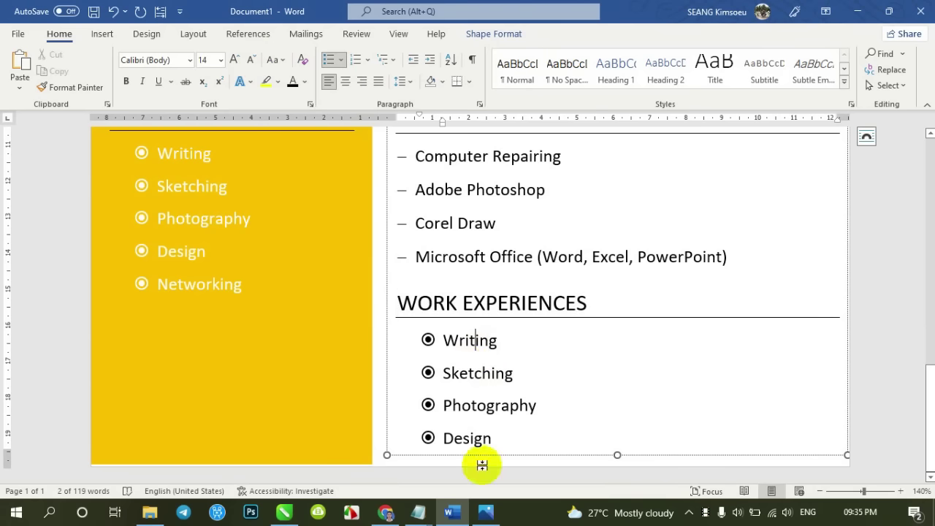
left_click(482, 519)
scroll(508, 366, "down", 1)
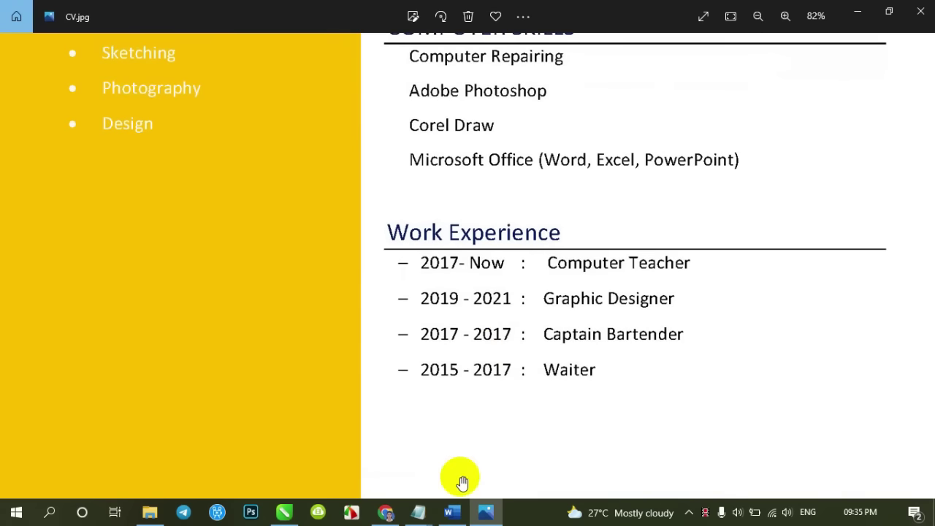
left_click(451, 511)
Copy the four dated work-experience lines from the Notepad notes
mouse_move(418, 511)
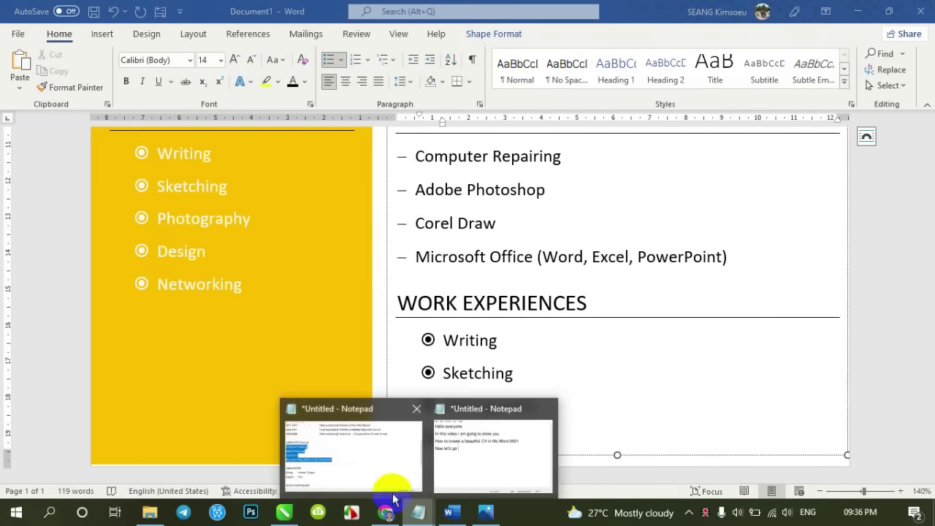
left_click(350, 445)
scroll(205, 318, "up", 3)
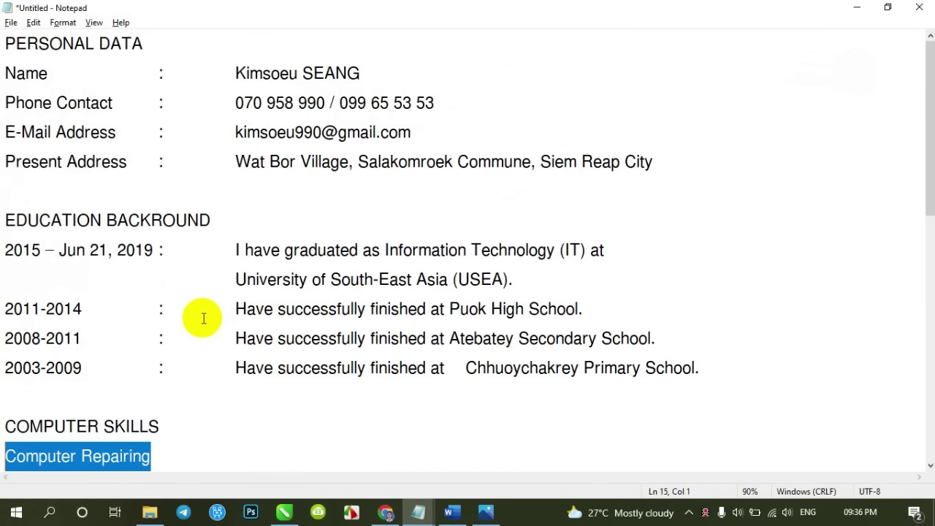
scroll(202, 319, "down", 2)
scroll(202, 318, "down", 2)
scroll(203, 318, "down", 2)
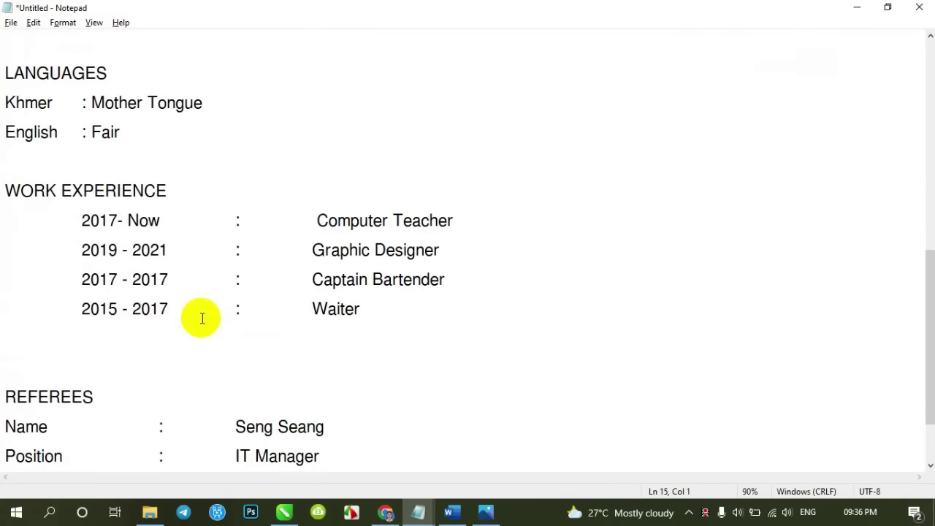
scroll(202, 319, "down", 1)
scroll(202, 318, "up", 1)
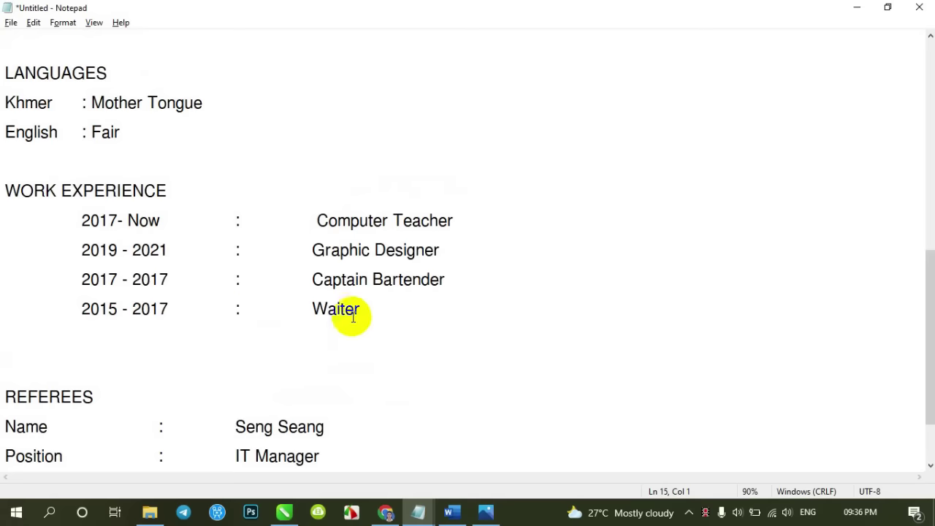
left_click_drag(362, 310, 87, 220)
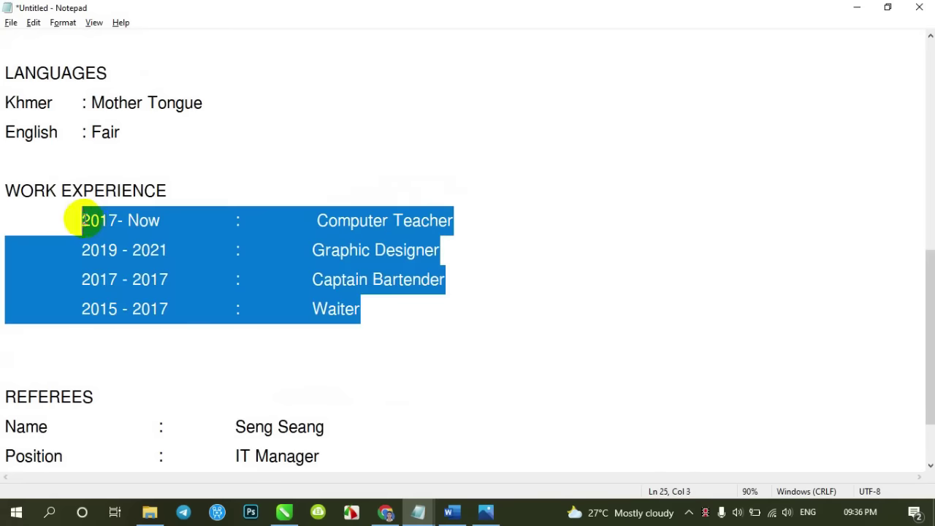
key("alt+Tab")
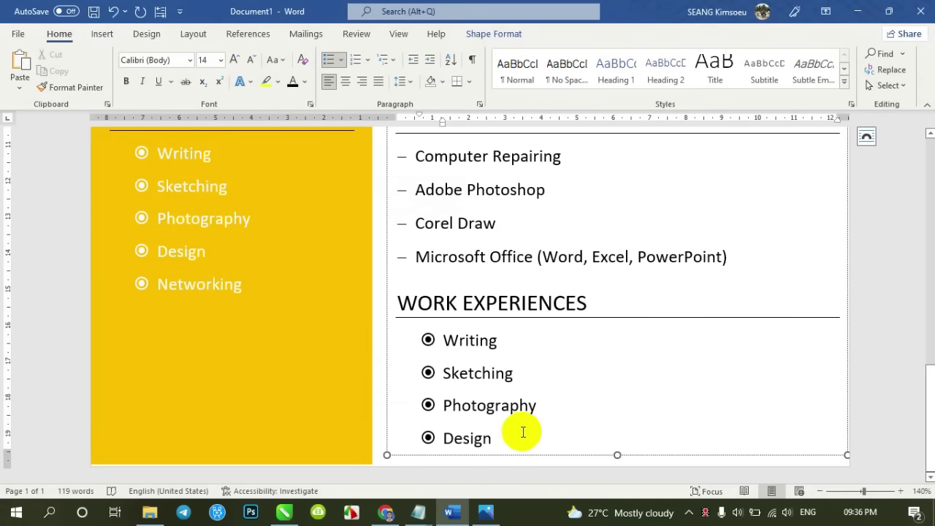
Paste the job lines over the hobby items and delete the stray symbols before each date
mouse_move(522, 434)
left_mouse_down()
mouse_move(448, 374)
mouse_move(447, 340)
left_mouse_up()
key("ctrl+v")
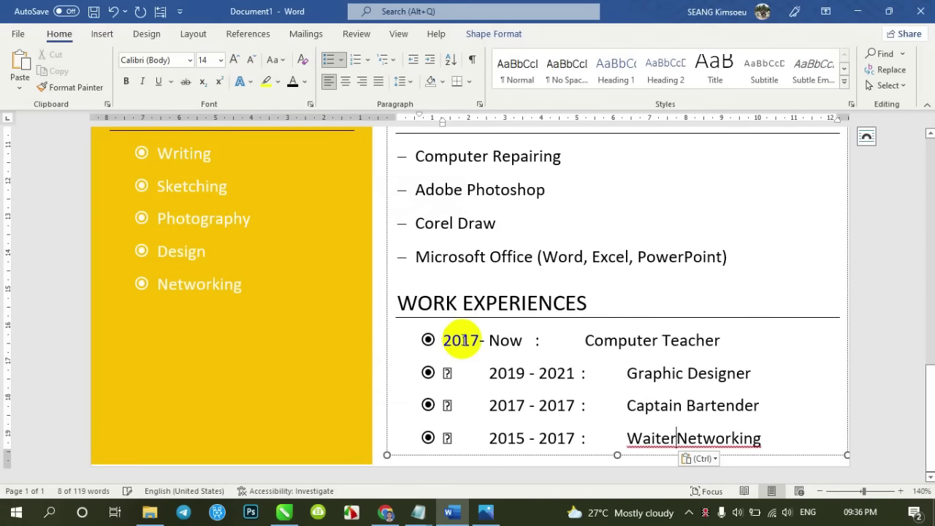
key("BackSpace")
key("BackSpace")
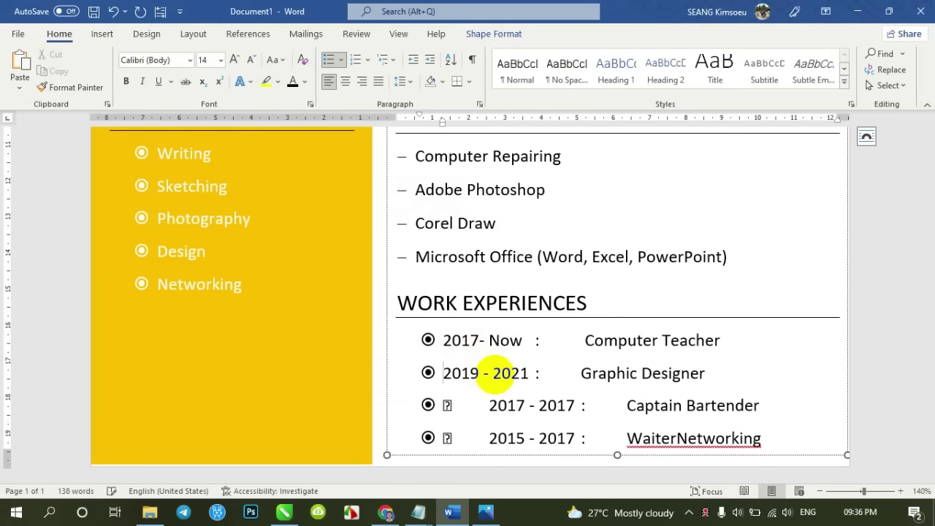
key("BackSpace")
key("BackSpace")
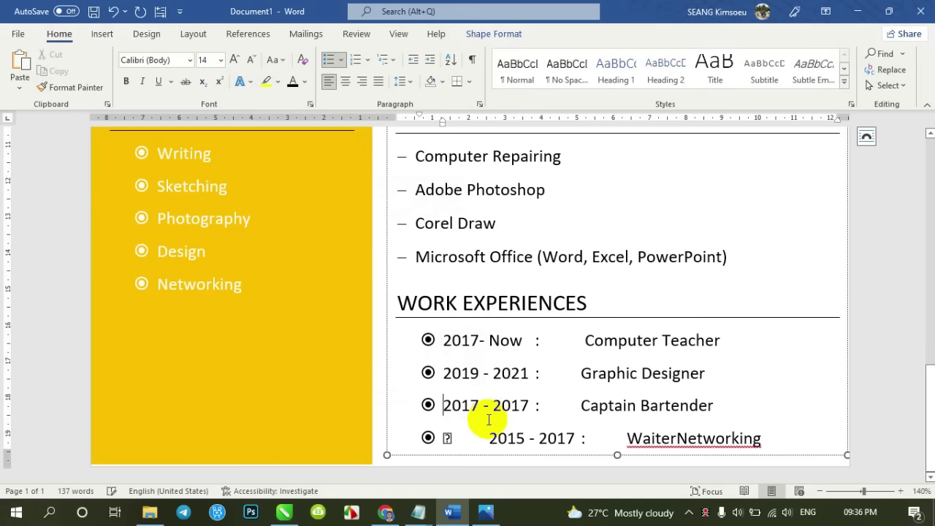
left_click(488, 438)
key("BackSpace")
key("BackSpace")
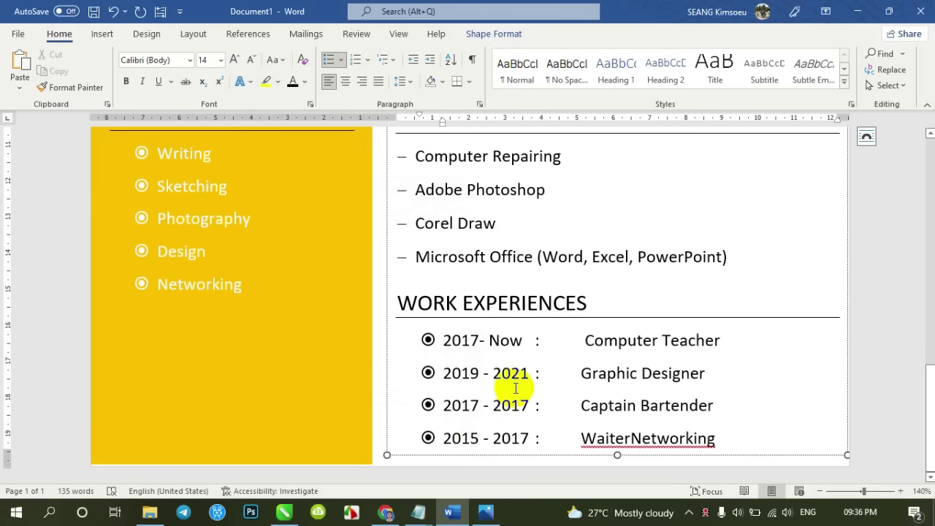
Format Painter the Microsoft Office dash-list style onto the four job lines
left_click(446, 256)
left_click(72, 87)
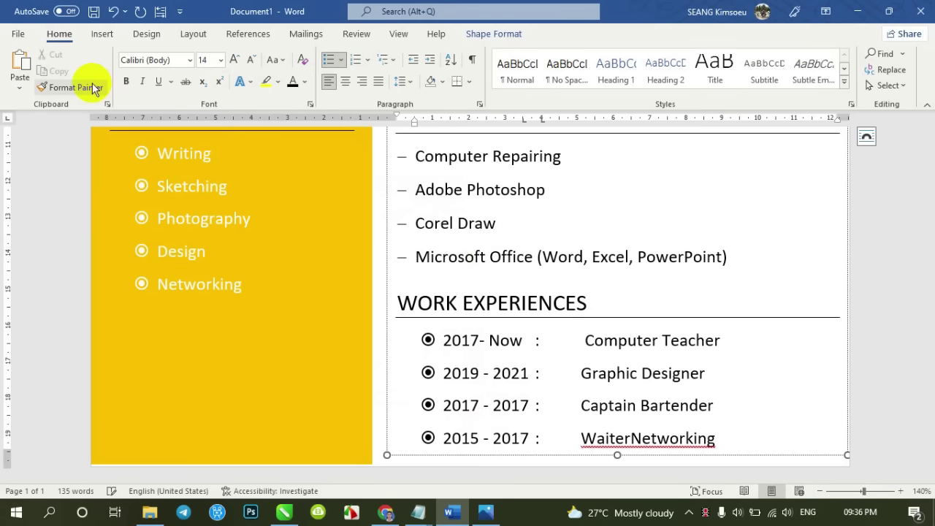
left_click_drag(724, 445, 422, 340)
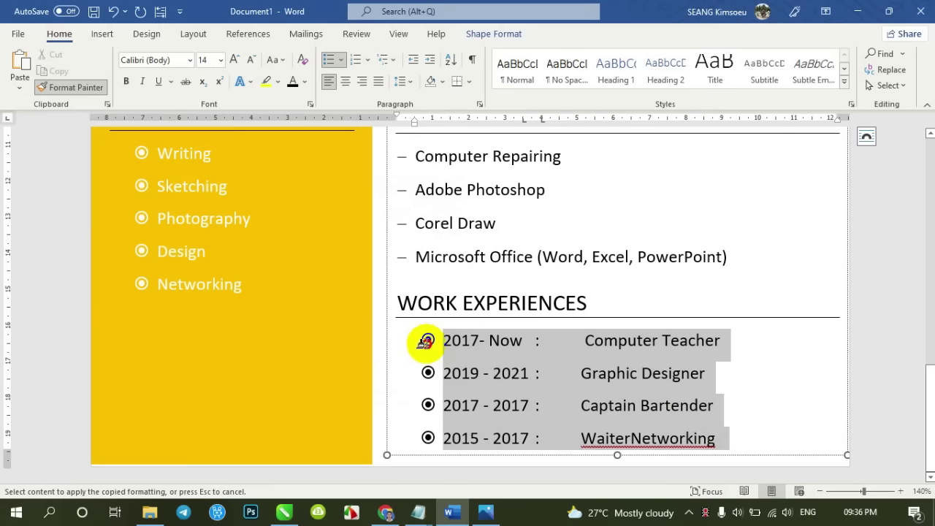
left_click(501, 371)
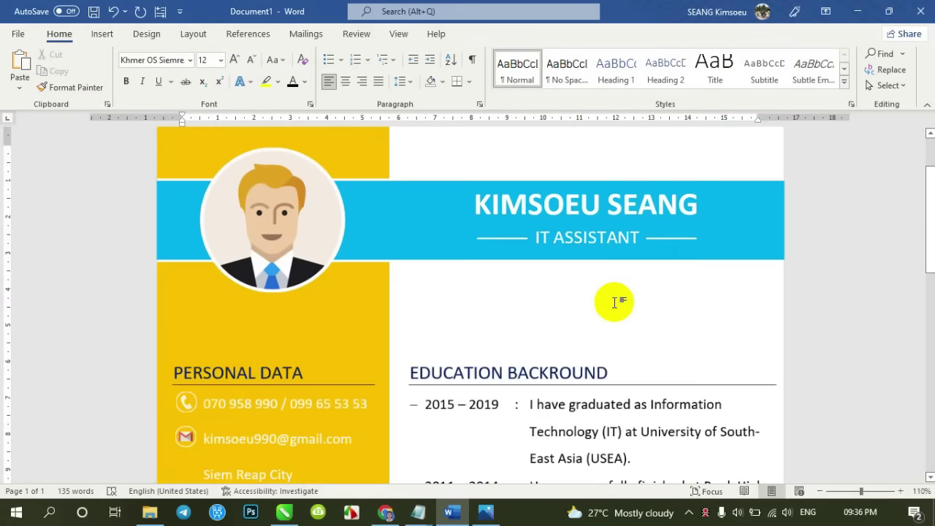
Adjust the Personal Data and Education text boxes and move the header picture slightly up
scroll(615, 302, "down", 2)
left_click(344, 334)
left_click(511, 336, "shift")
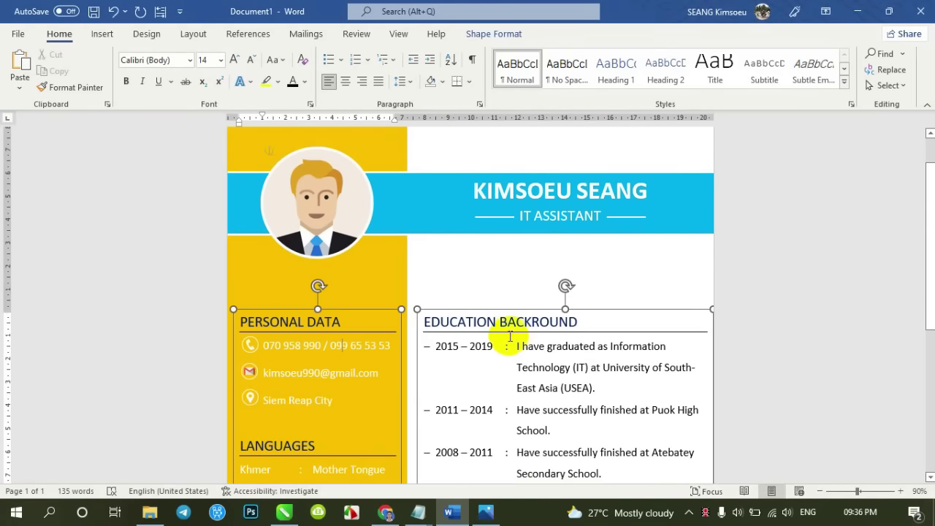
left_click_drag(522, 305, 522, 293)
scroll(532, 292, "down", 3)
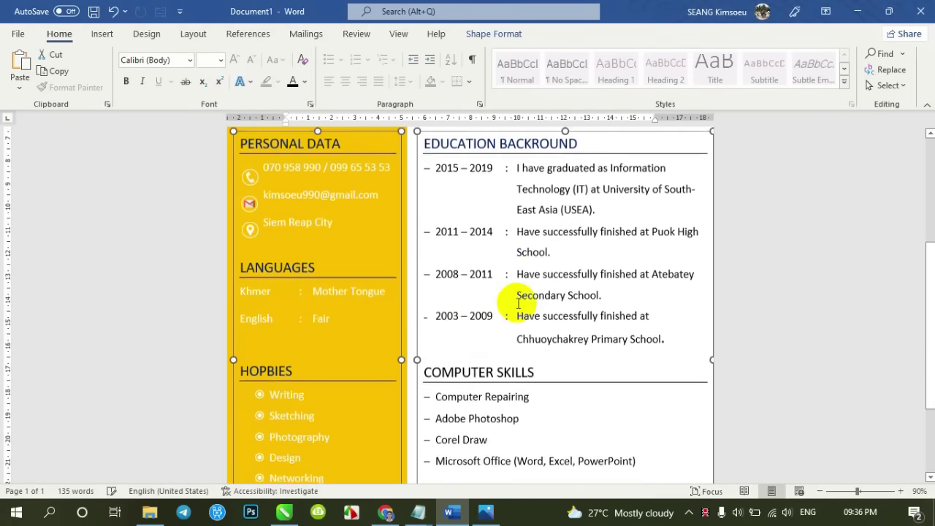
scroll(527, 300, "up", 3)
scroll(517, 313, "up", 1)
left_click(443, 223)
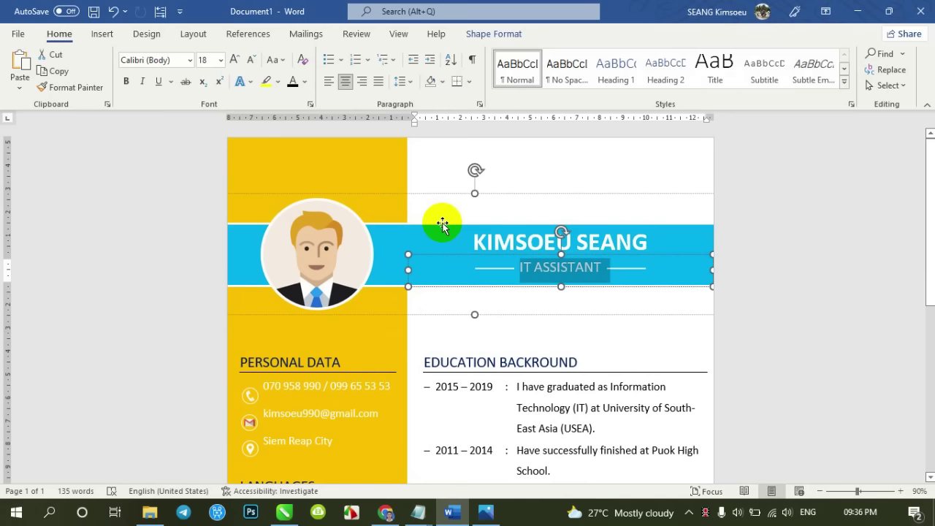
left_click_drag(451, 196, 448, 175)
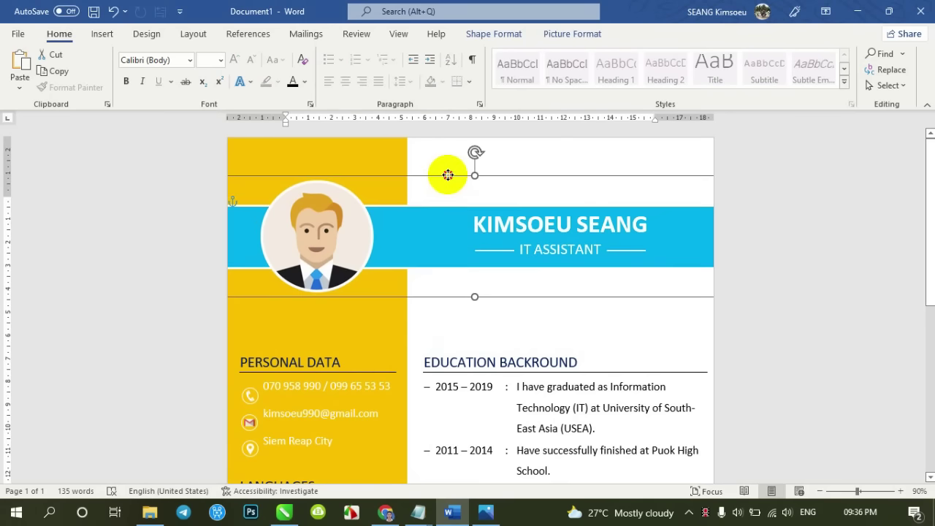
left_click(308, 359)
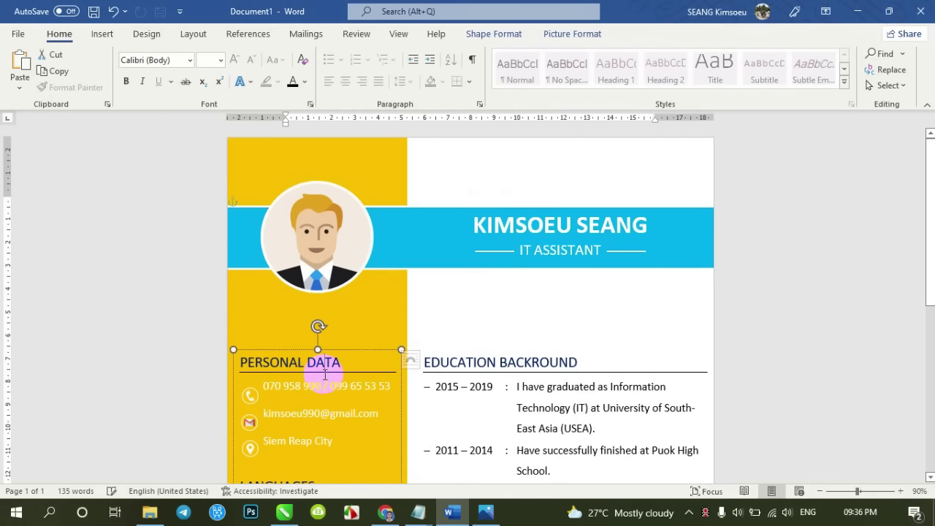
left_click(471, 374, "shift")
scroll(482, 350, "down", 5)
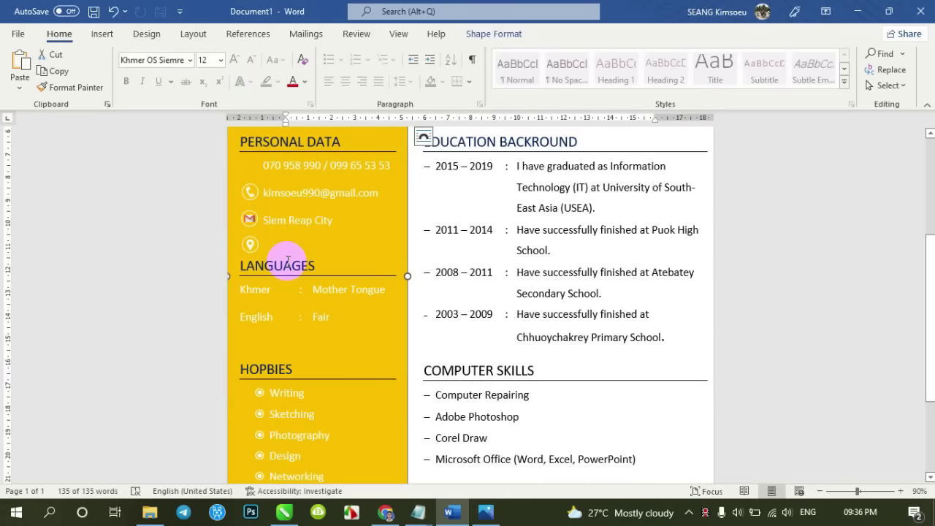
scroll(245, 209, "up", 8)
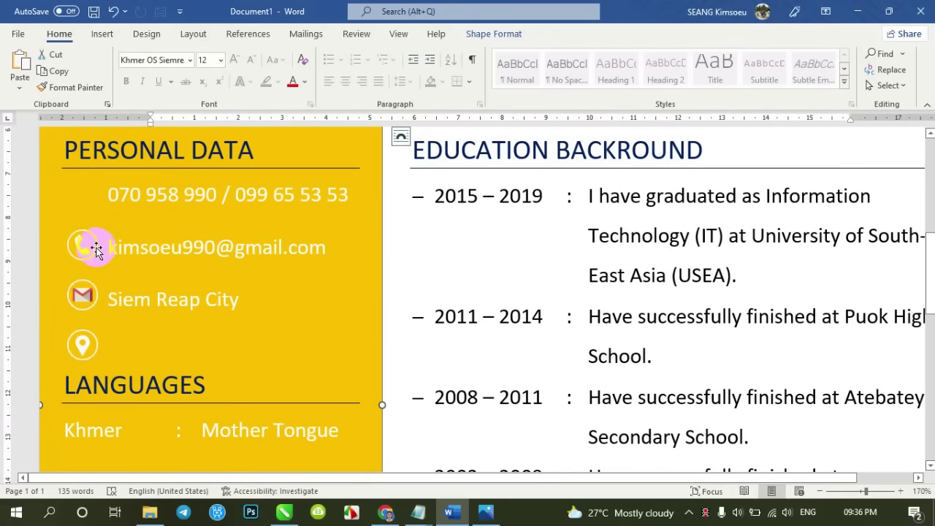
Move the phone, mail and location icons up beside their contact lines and nudge them into alignment
left_click(96, 249)
left_click(81, 296, "ctrl")
left_click(81, 344, "ctrl")
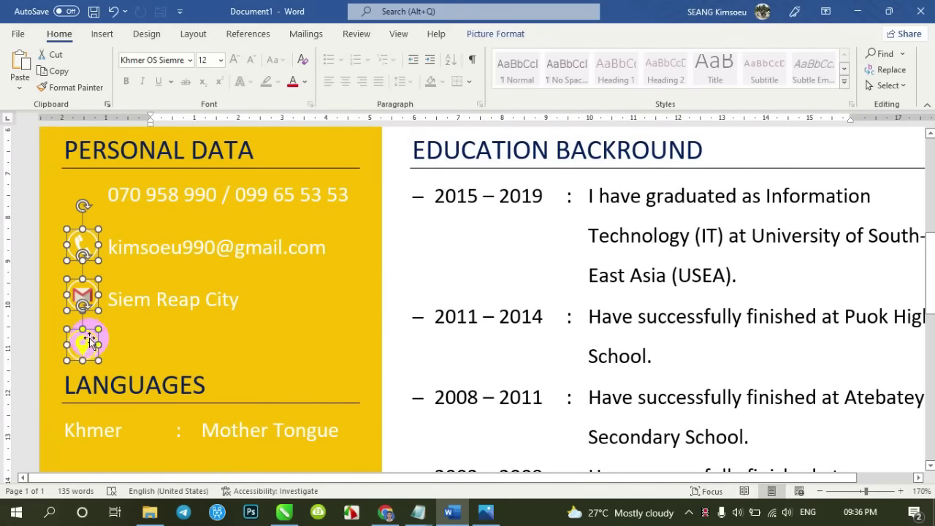
left_click_drag(88, 340, 88, 287)
scroll(80, 300, "up", 5)
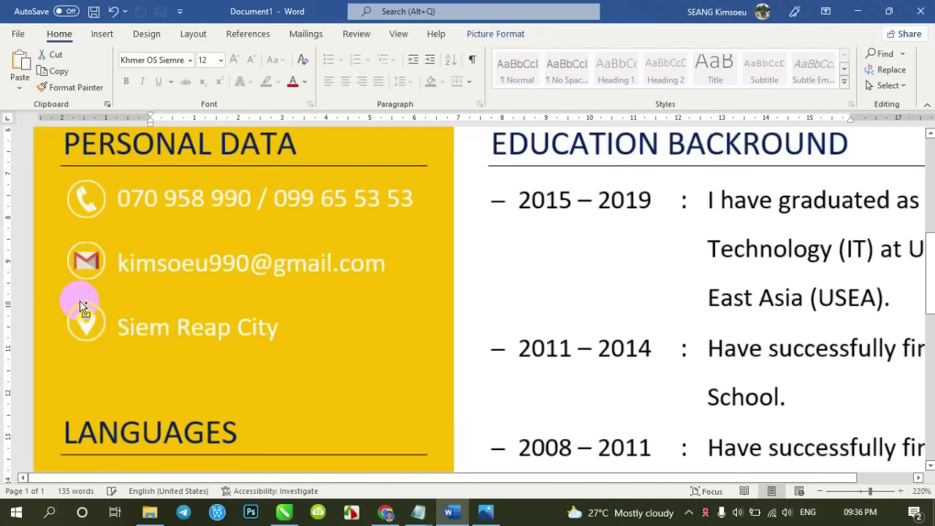
scroll(82, 307, "up", 4)
scroll(109, 343, "down", 2)
scroll(94, 259, "up", 3)
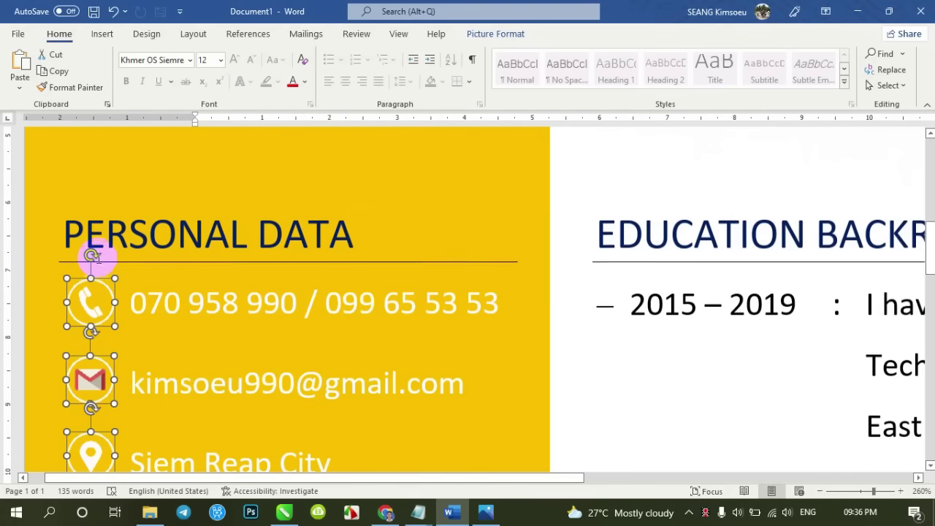
scroll(95, 252, "down", 1)
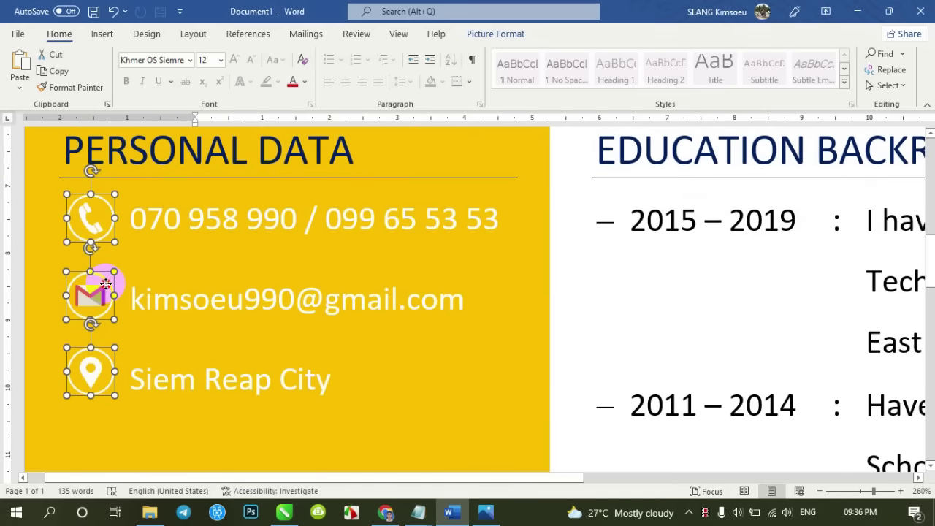
key("Down")
key("Down")
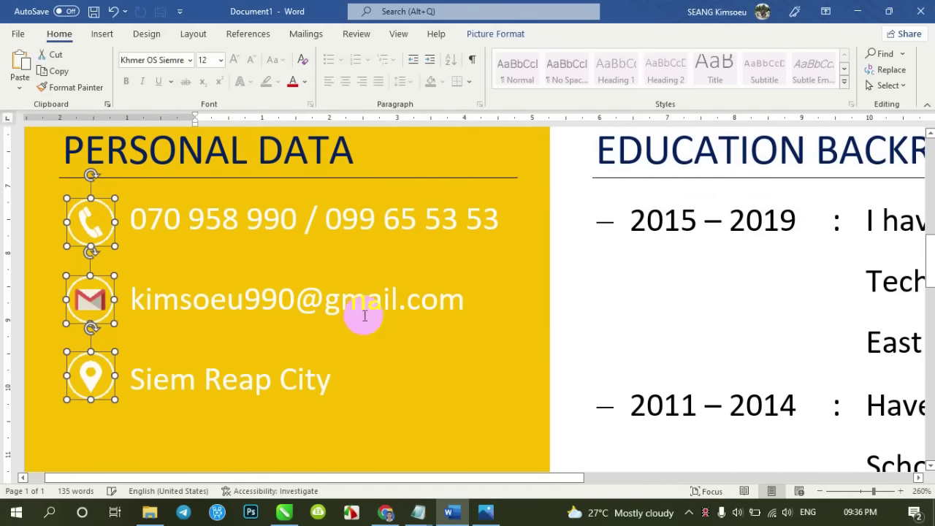
left_click(522, 329)
scroll(515, 329, "down", 14, "ctrl")
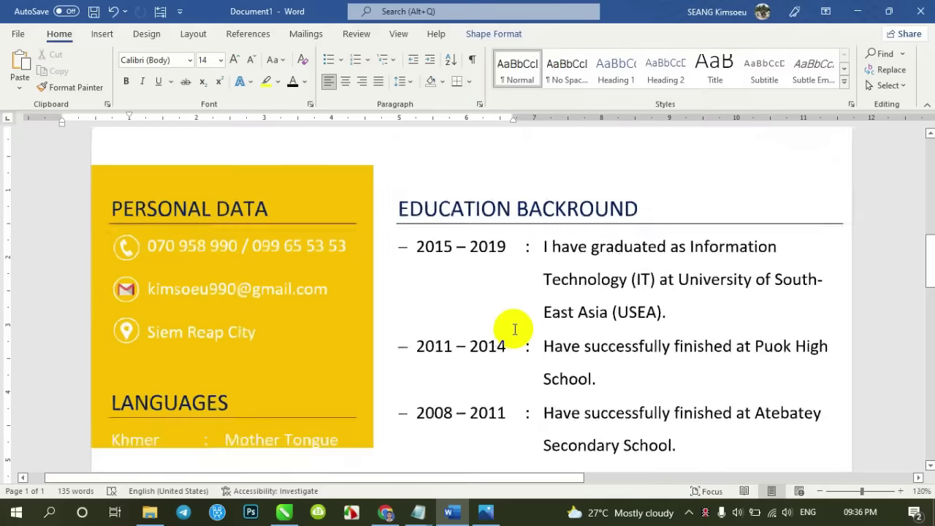
Place the caret in the sidebar text box just below the hobbies list
scroll(515, 330, "down", 3, "ctrl")
scroll(515, 330, "down", 2, "ctrl")
scroll(511, 328, "down", 2, "ctrl")
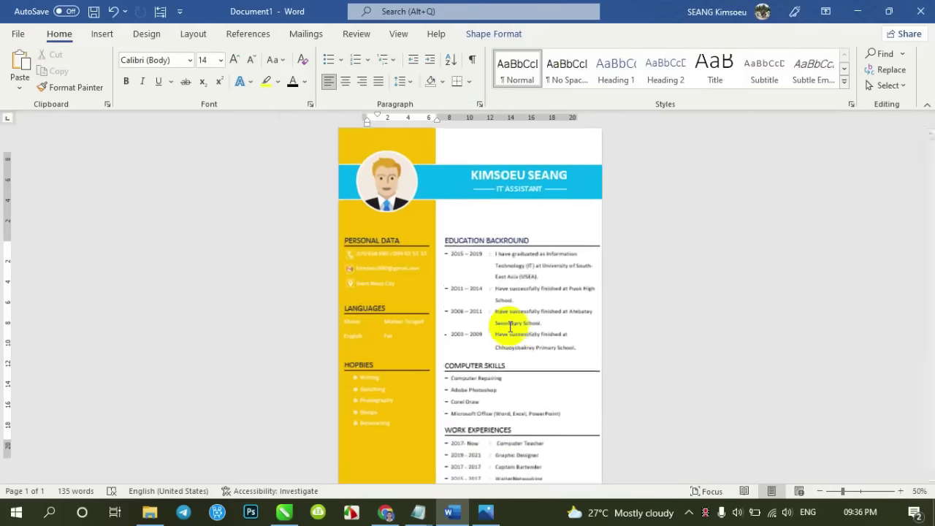
left_click(510, 327)
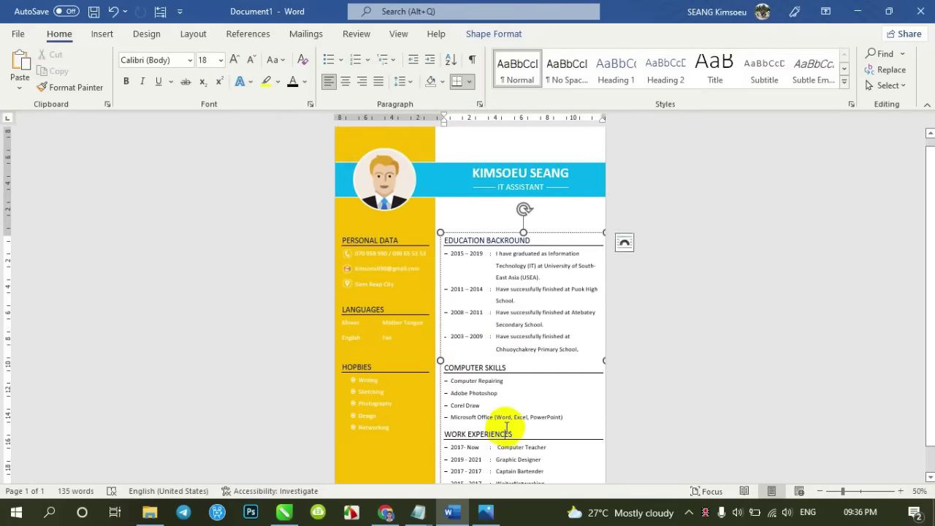
scroll(507, 428, "down", 1)
left_click(375, 413)
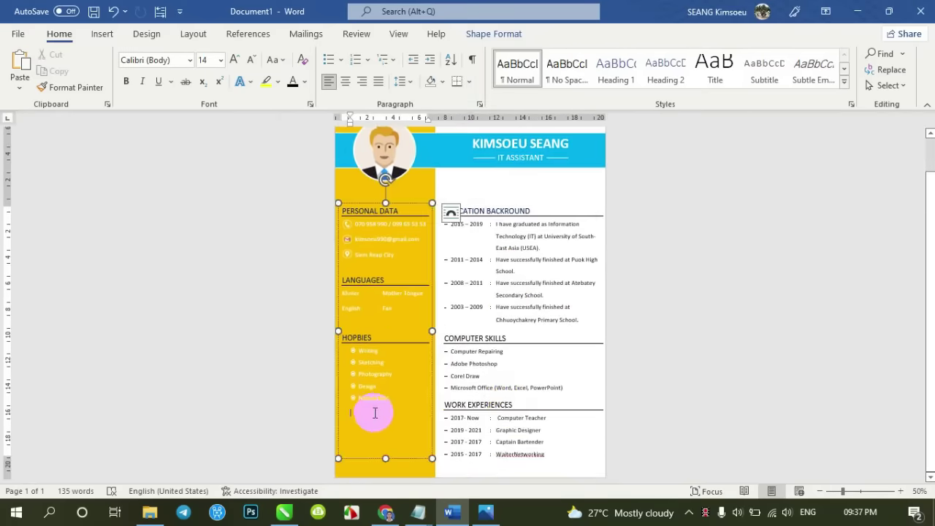
scroll(375, 413, "up", 5, "ctrl")
scroll(296, 432, "up", 4, "ctrl")
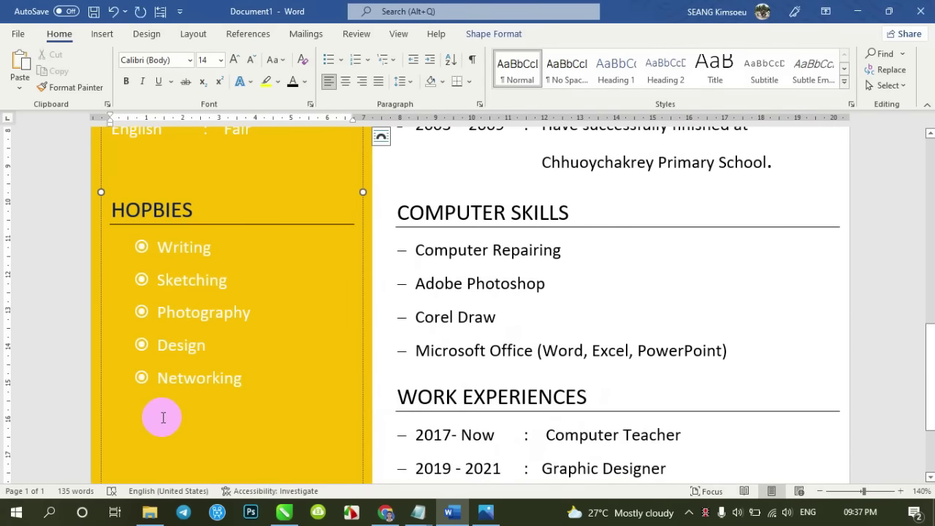
Copy the REFEREES heading from the Notepad notes
mouse_move(418, 512)
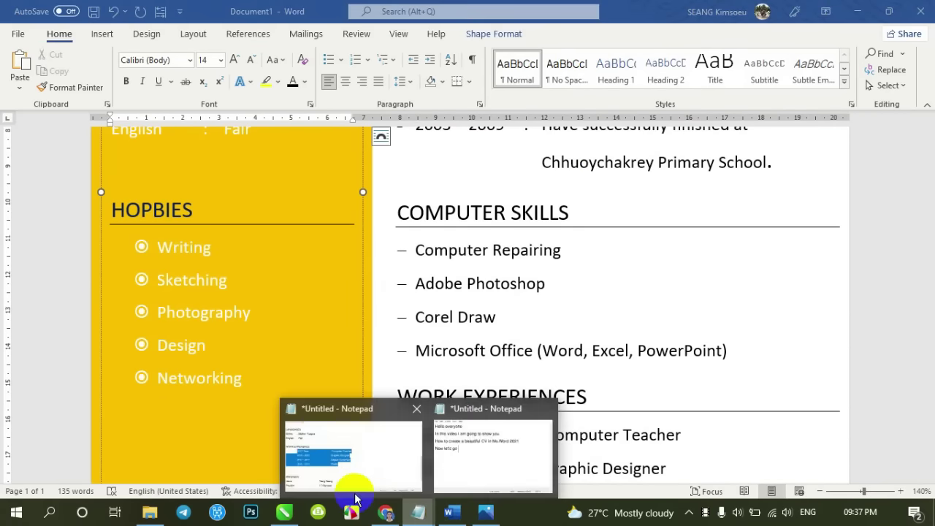
left_click(356, 434)
scroll(109, 365, "down", 1)
left_click_drag(98, 309, 9, 308)
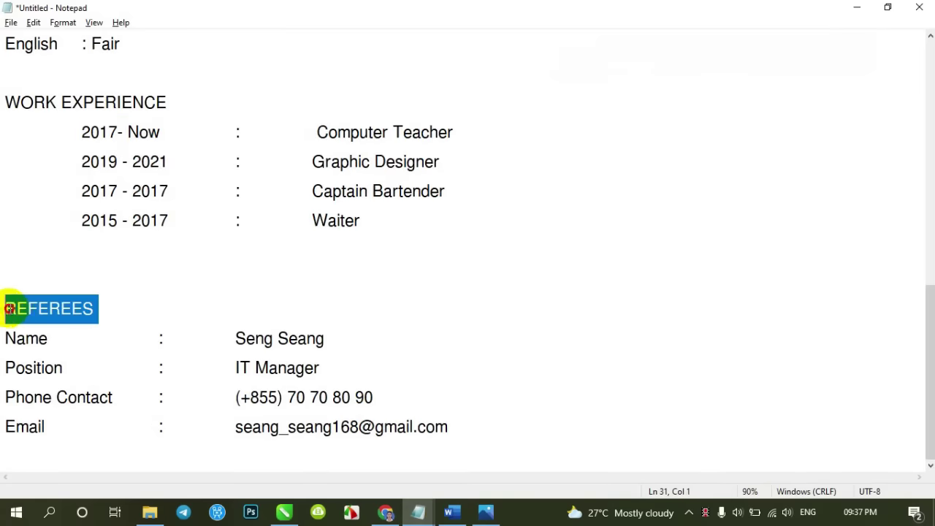
left_click(453, 516)
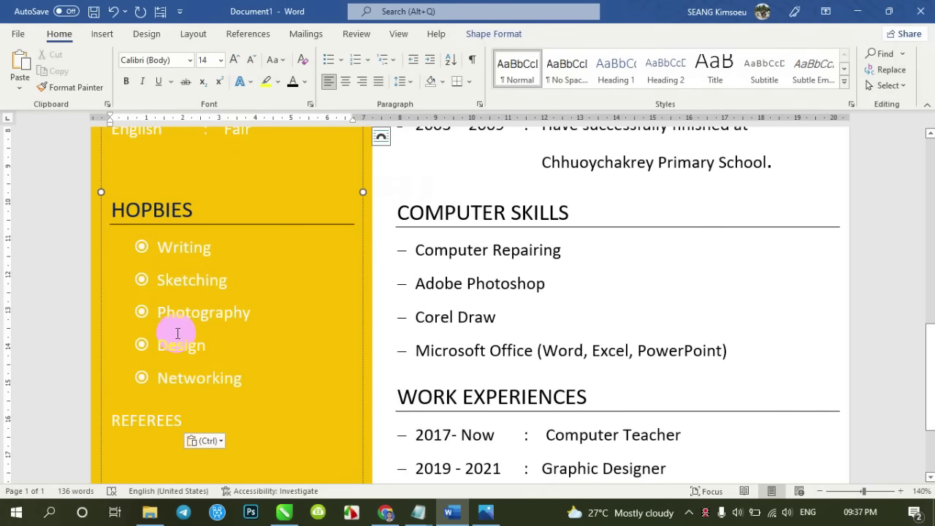
Apply the HOPBIES heading formatting to REFEREES with Format Painter
left_click(166, 213)
left_click(76, 88)
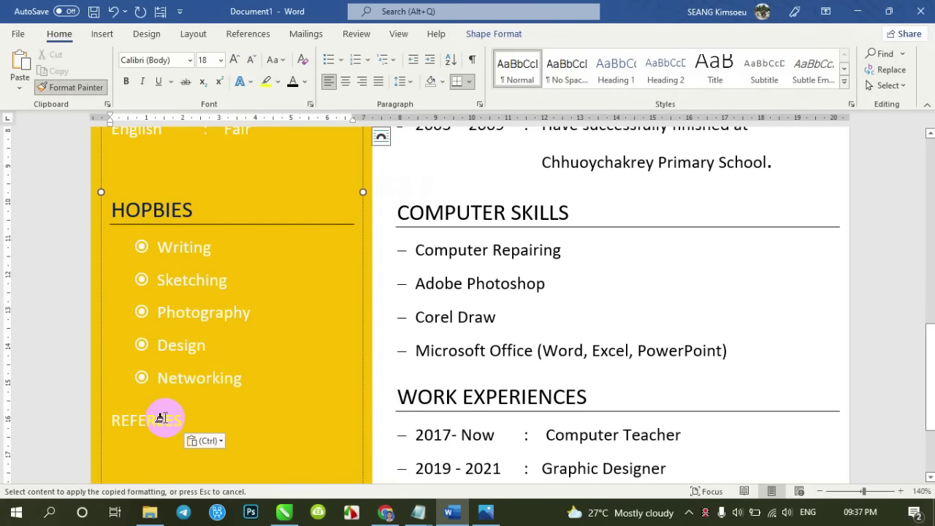
left_click_drag(188, 421, 104, 418)
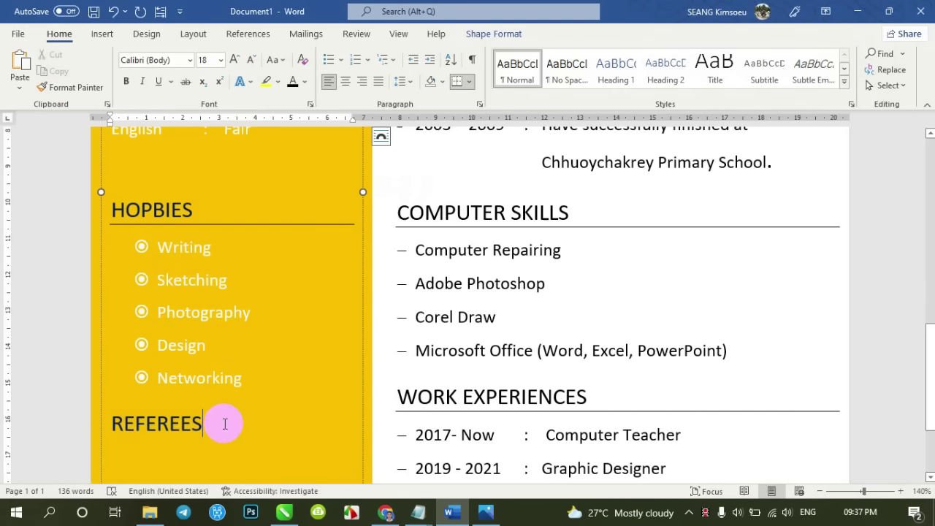
scroll(224, 424, "down", 1)
left_click(224, 424)
Copy the referee's Name through Email lines from the Notepad notes
key("alt+Tab")
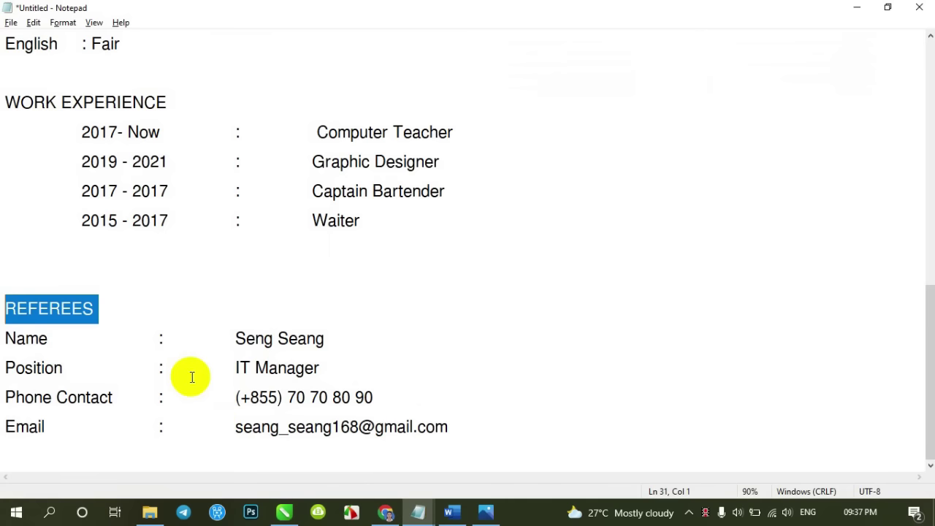
left_click_drag(448, 427, 6, 344)
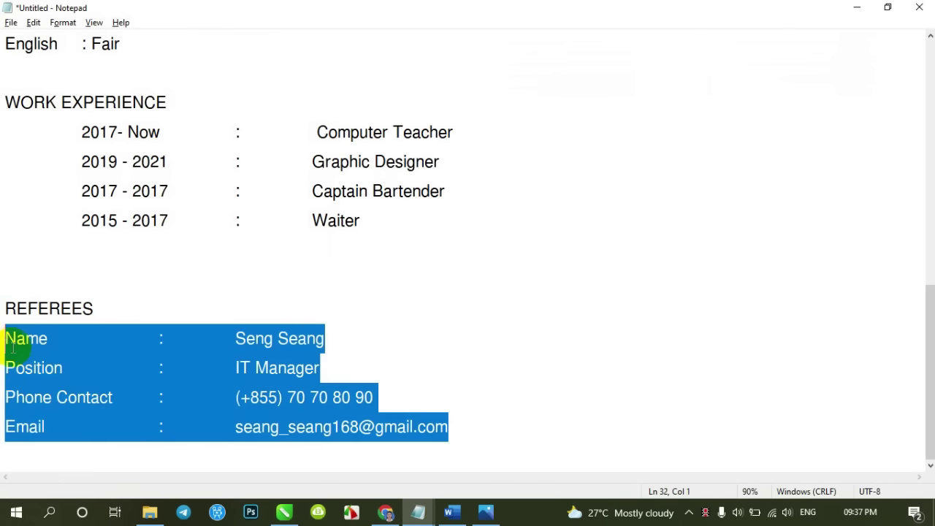
key("alt+Tab")
Paste the referee details under REFEREES and extend the sidebar text box downward to show them
right_click(128, 418)
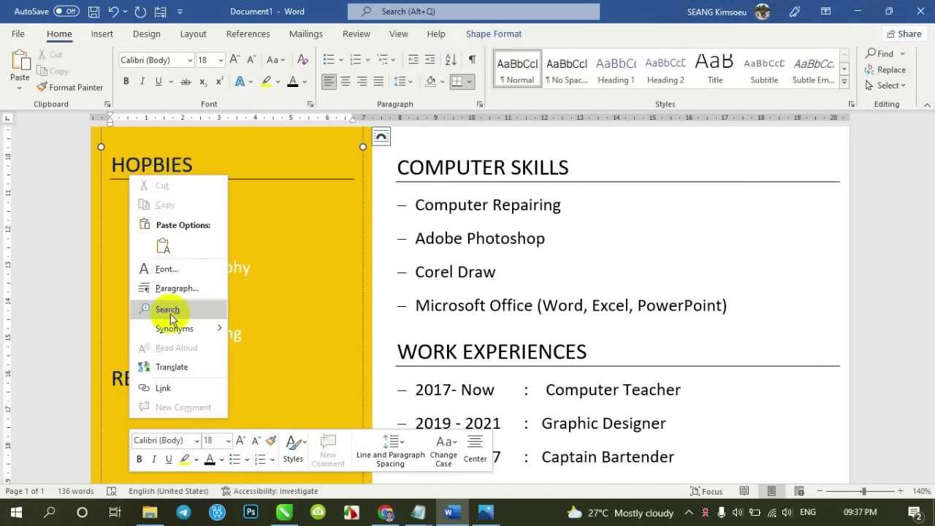
left_click(163, 247)
left_click(253, 426)
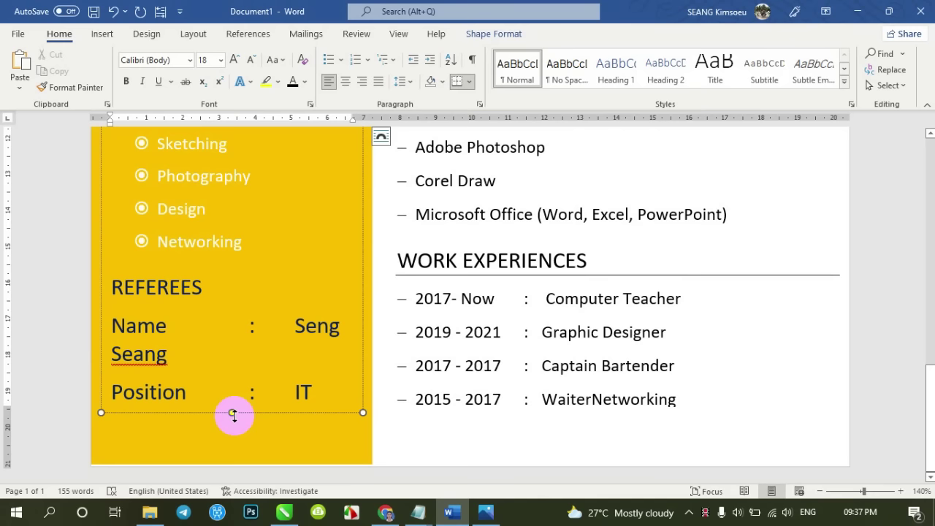
left_click_drag(230, 413, 233, 450)
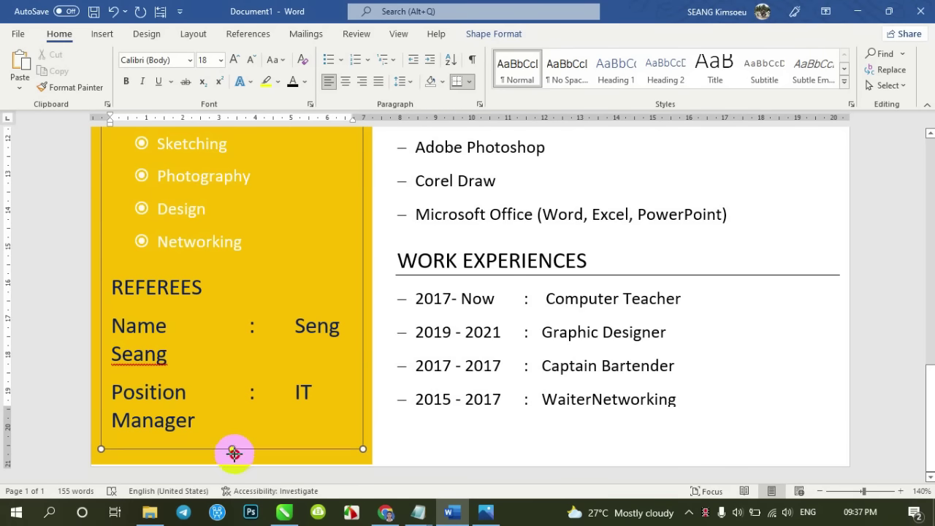
left_click(210, 295)
left_click(114, 327)
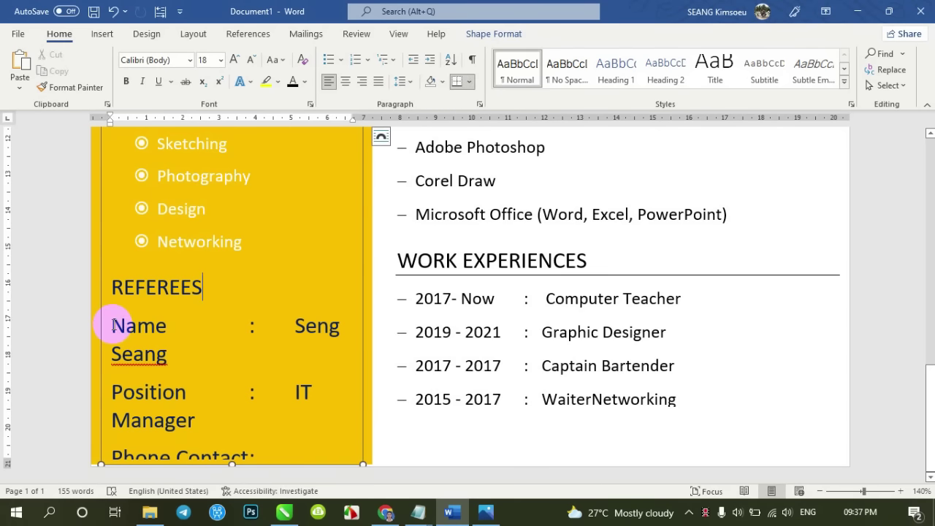
Set the referee details, including the phone number, to font size 14
scroll(205, 248, "up", 3)
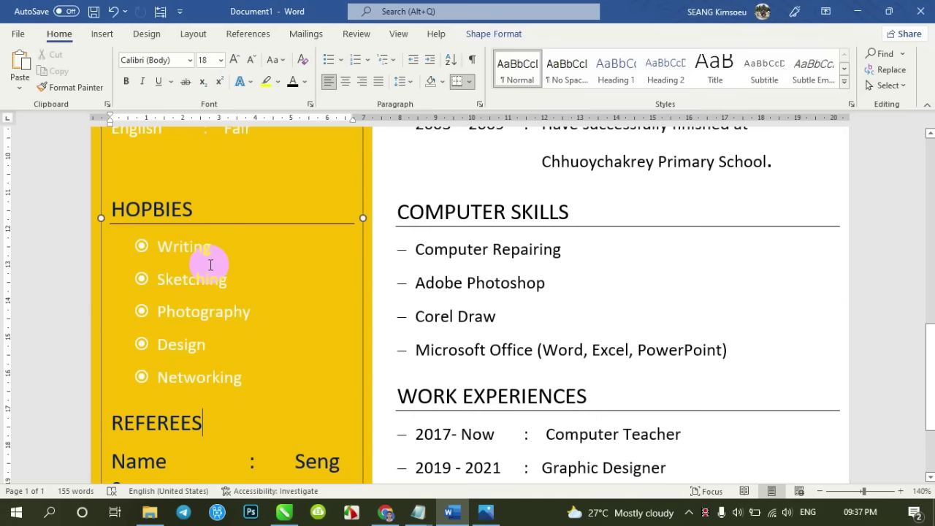
scroll(209, 265, "down", 3)
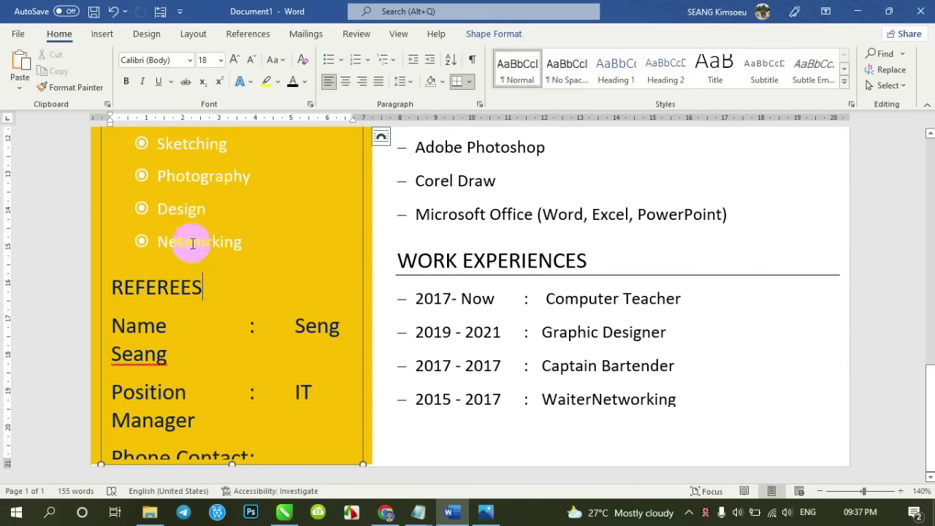
left_click_drag(117, 324, 280, 521)
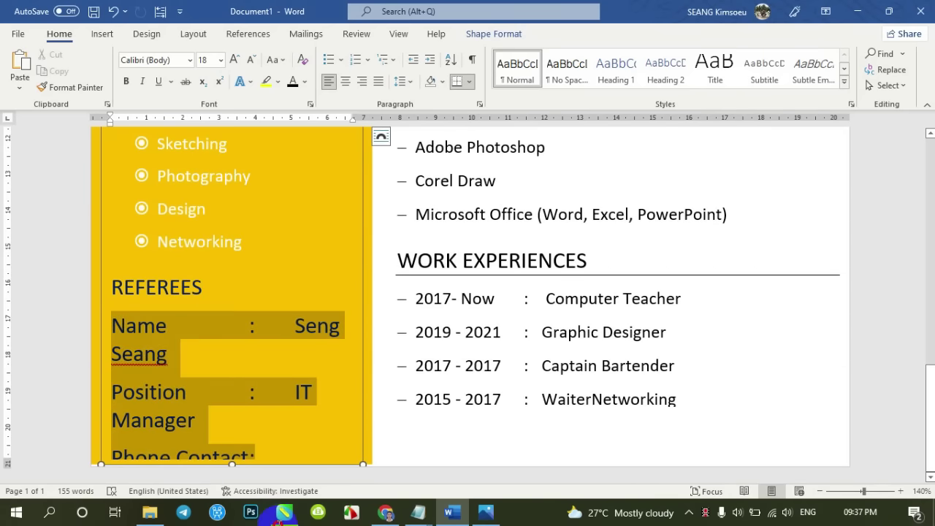
left_click(220, 59)
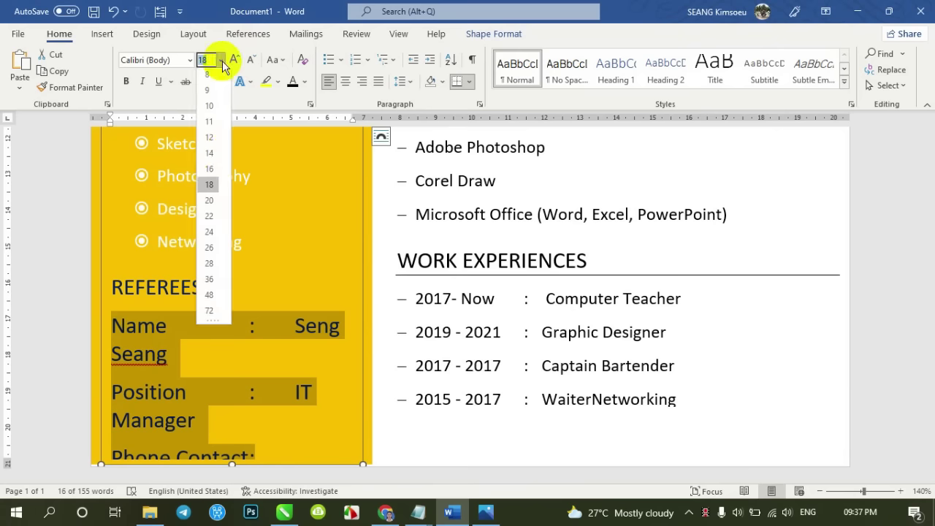
left_click(210, 156)
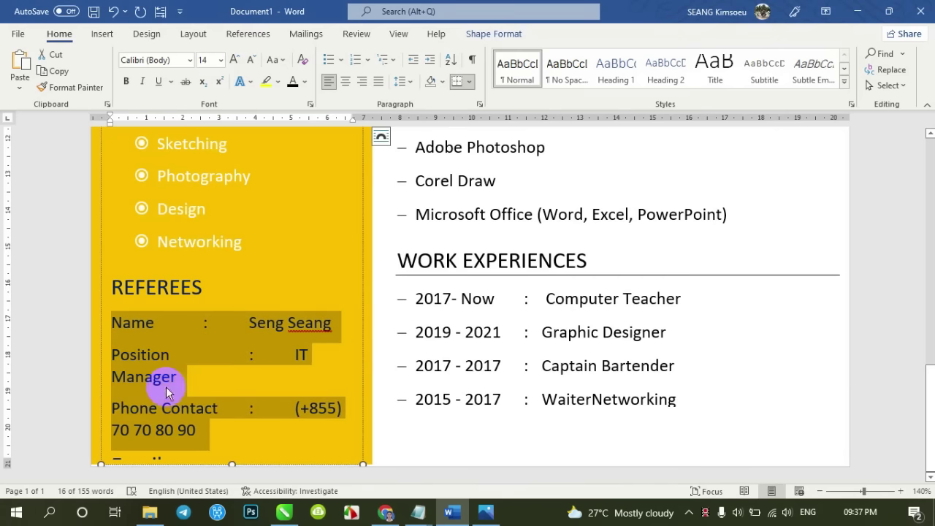
left_click(206, 390)
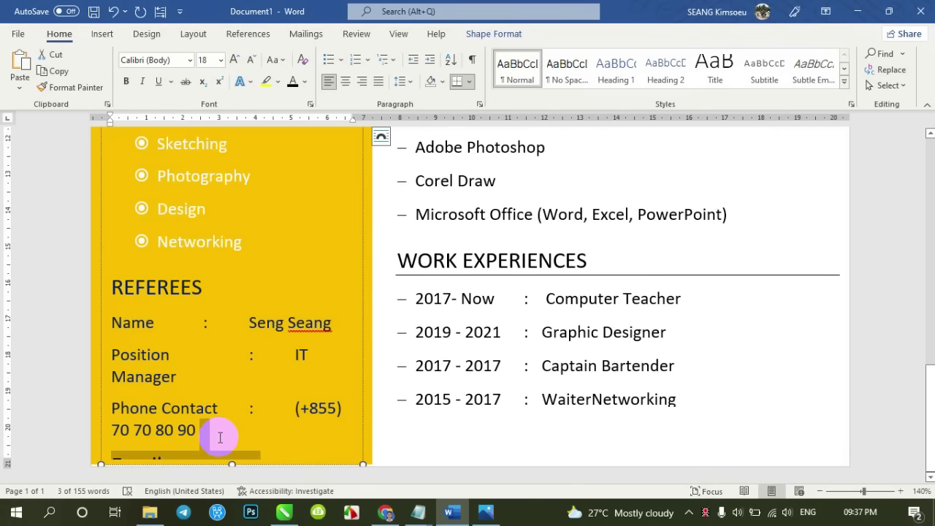
left_click(219, 60)
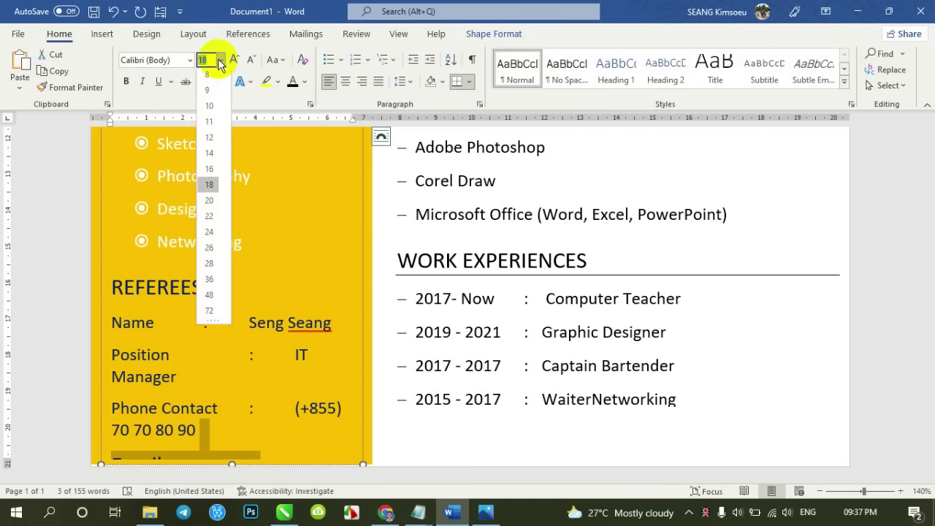
left_click(210, 157)
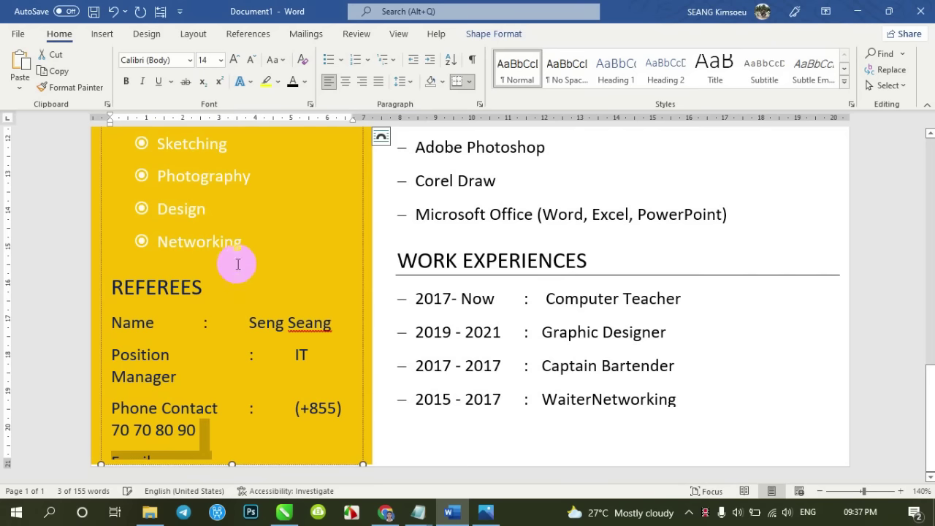
left_click(123, 322)
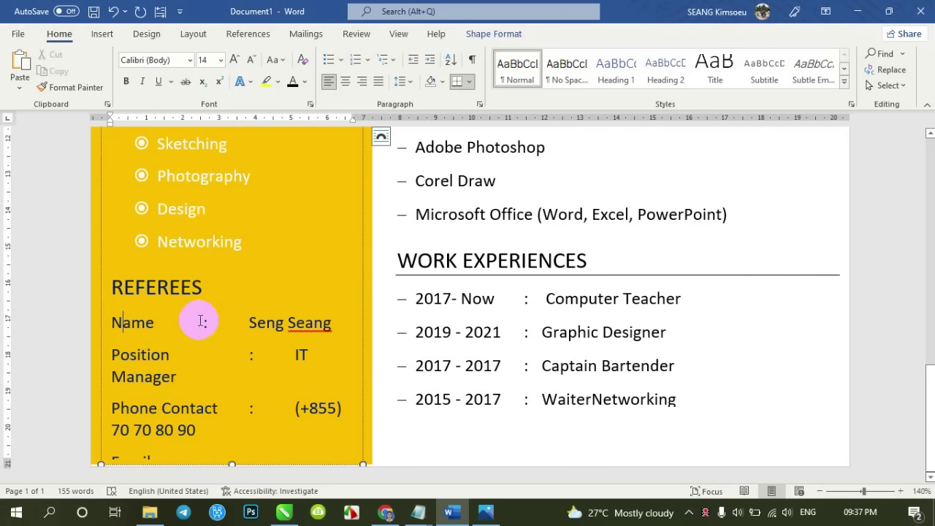
Add a colon after Name and shorten the Phone Contact label to Contact
left_click(205, 322)
type(":")
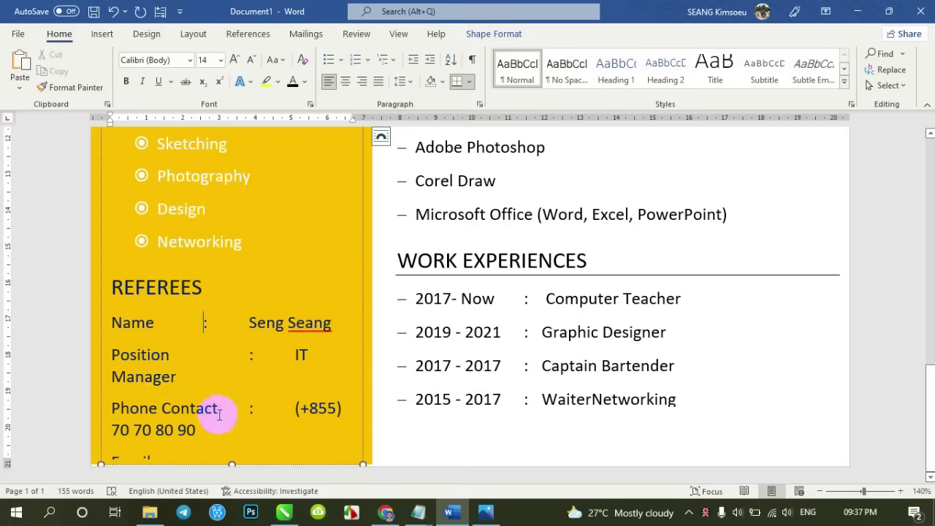
left_click_drag(222, 409, 181, 409)
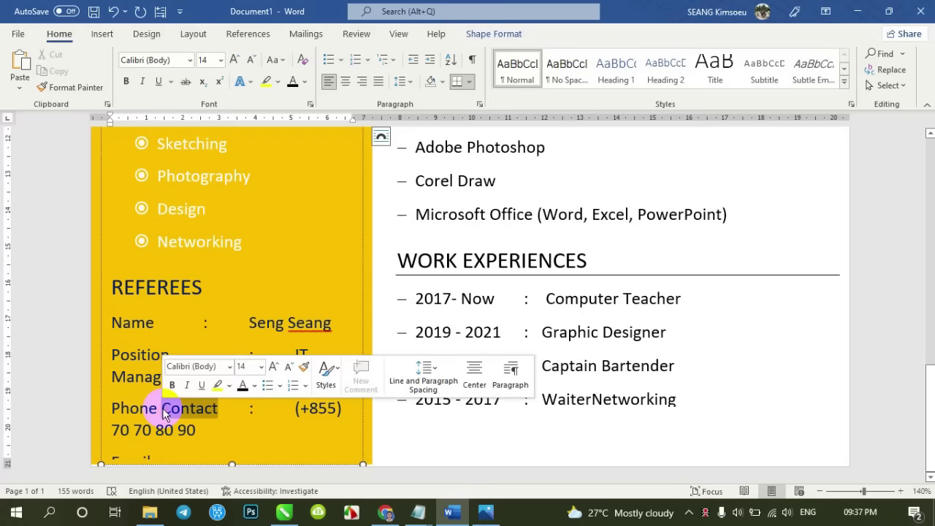
left_click(161, 410)
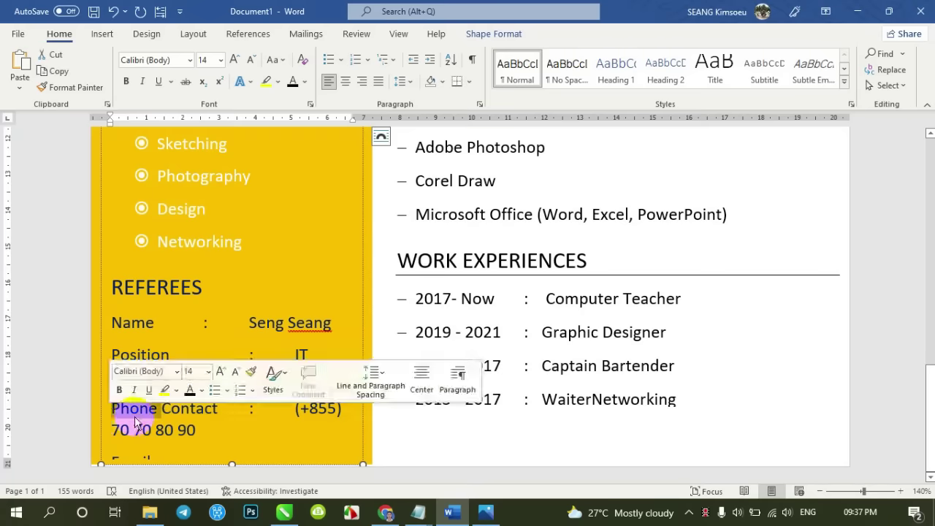
key("Delete")
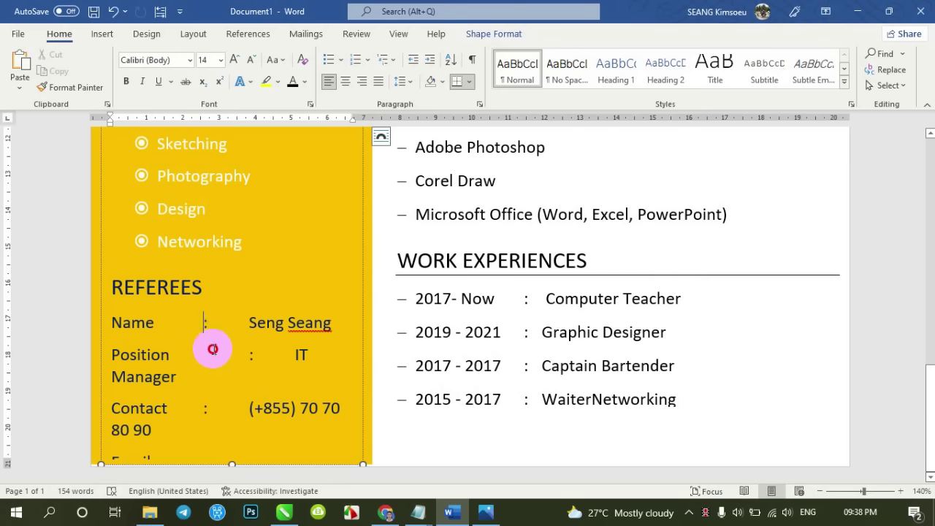
Set a ruler tab stop on the referee rows so their colons and values align
left_click_drag(212, 349, 250, 491)
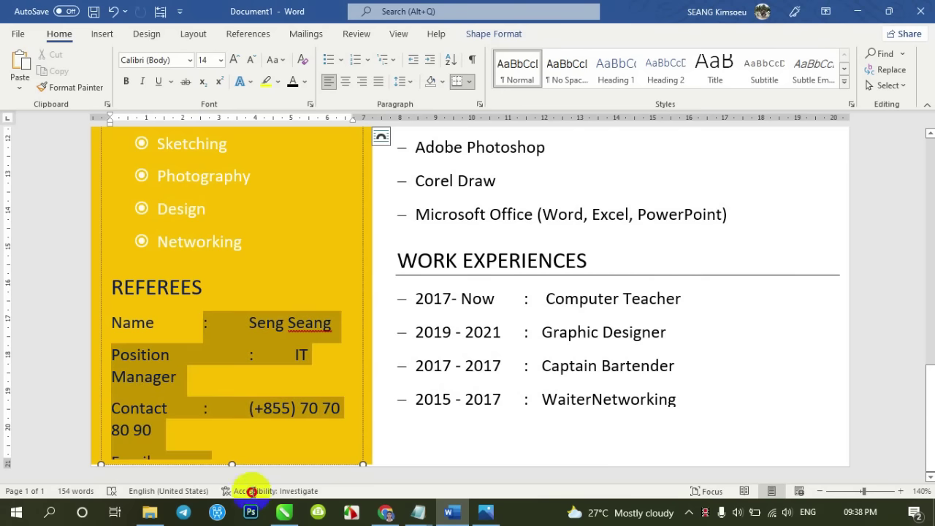
left_click(183, 118)
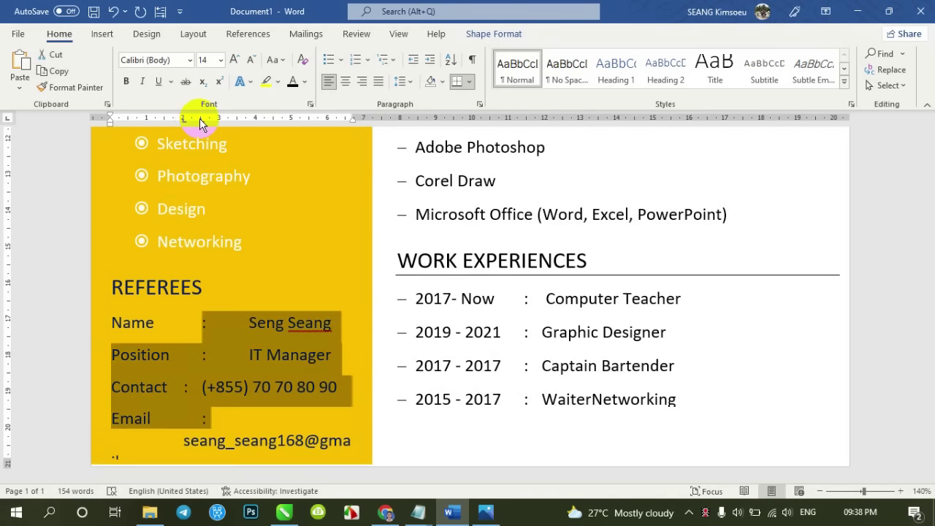
left_click(202, 326)
key("BackSpace")
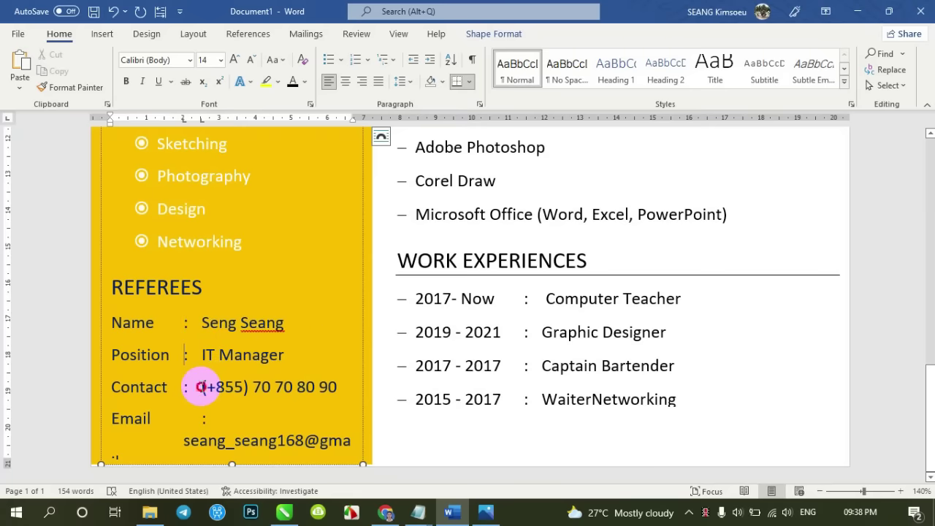
Add a colon after Email and put the email address on its own line in the value column
left_click(183, 418)
type(":")
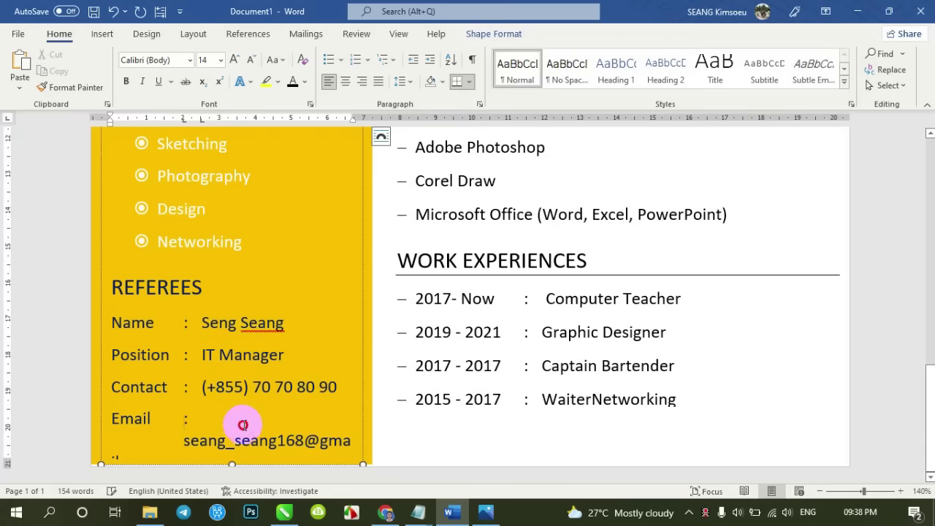
key("Return")
key("BackSpace")
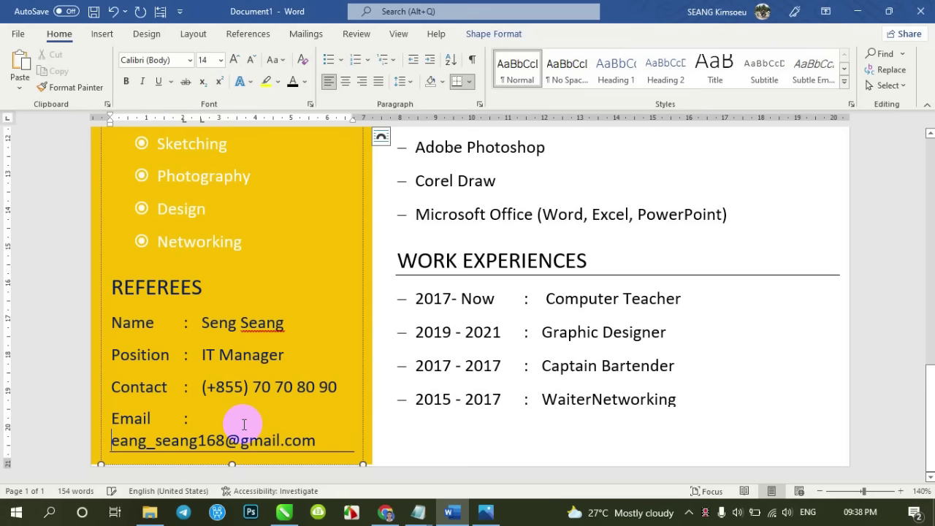
type("s")
key("Tab")
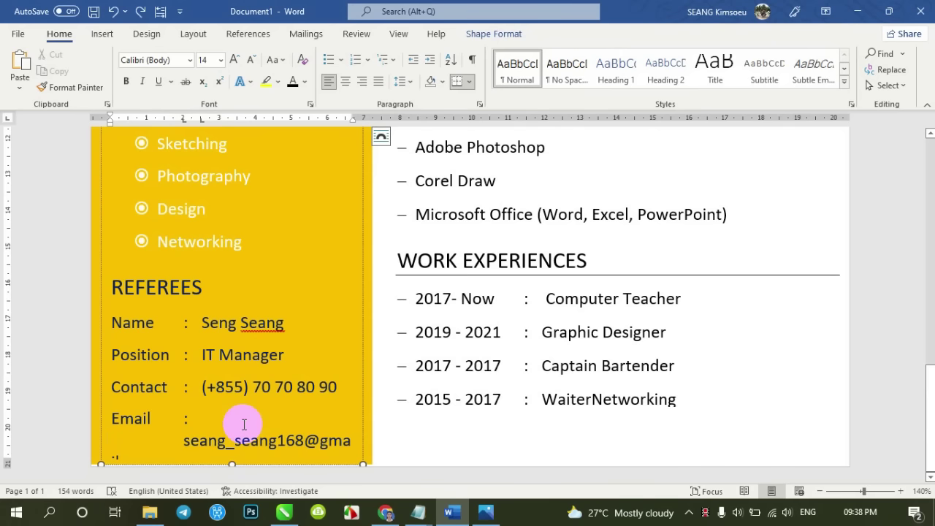
key("BackSpace")
key("BackSpace")
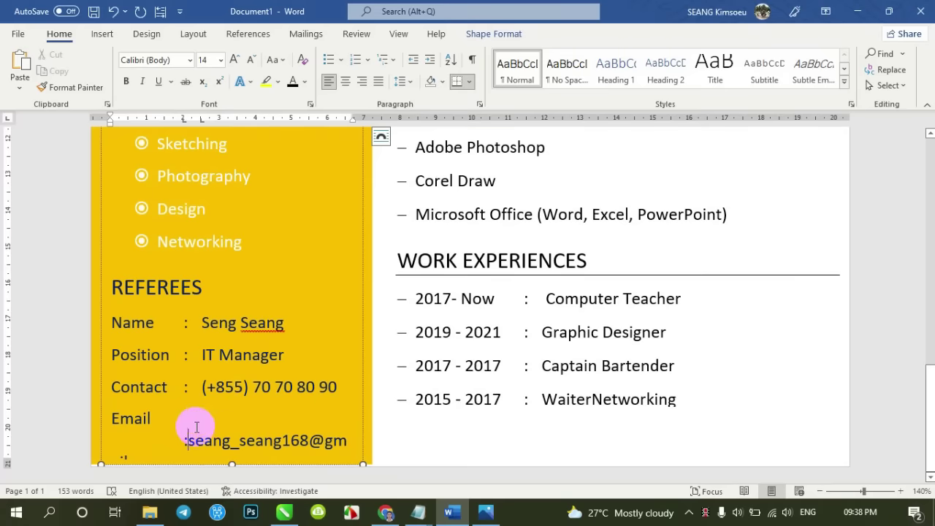
Drag the referee rows' tab stop left to pull the values closer to the labels
left_click_drag(189, 437, 184, 325)
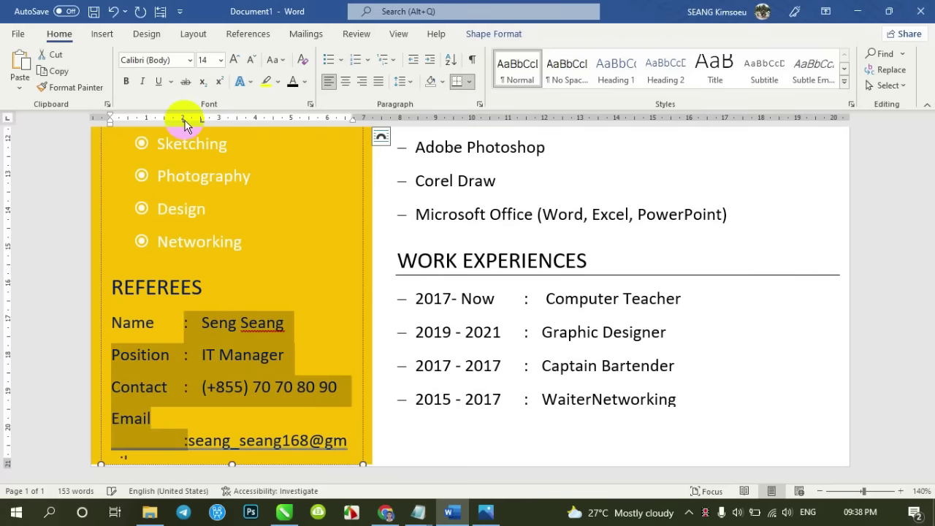
mouse_move(182, 120)
left_mouse_down()
mouse_move(173, 122)
mouse_move(203, 120)
mouse_move(189, 121)
left_mouse_up()
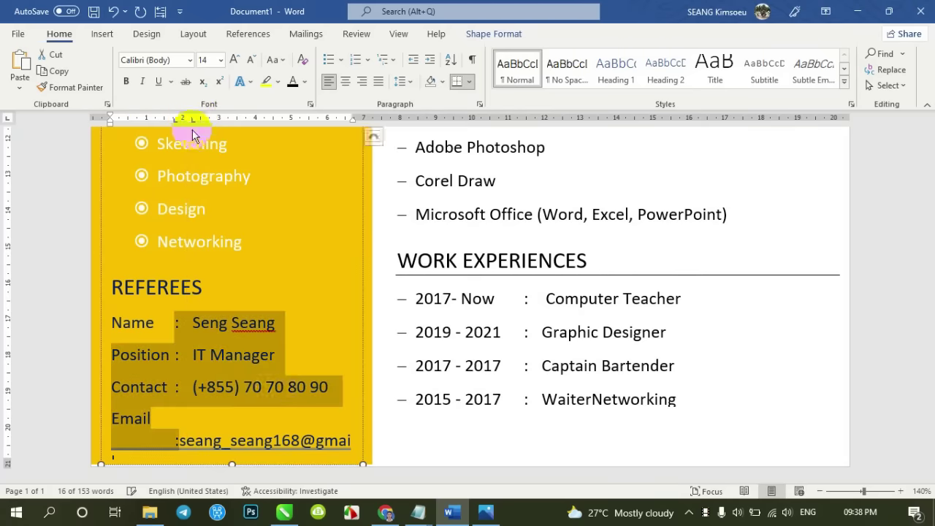
left_click(277, 386)
Rework the email line breaks so the colon follows Email and the address sits beneath
left_click(173, 443)
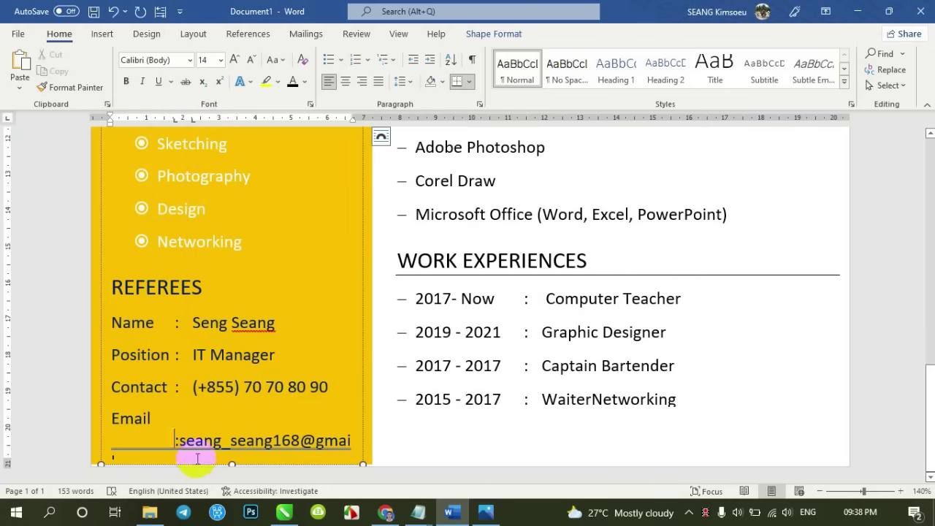
key("BackSpace")
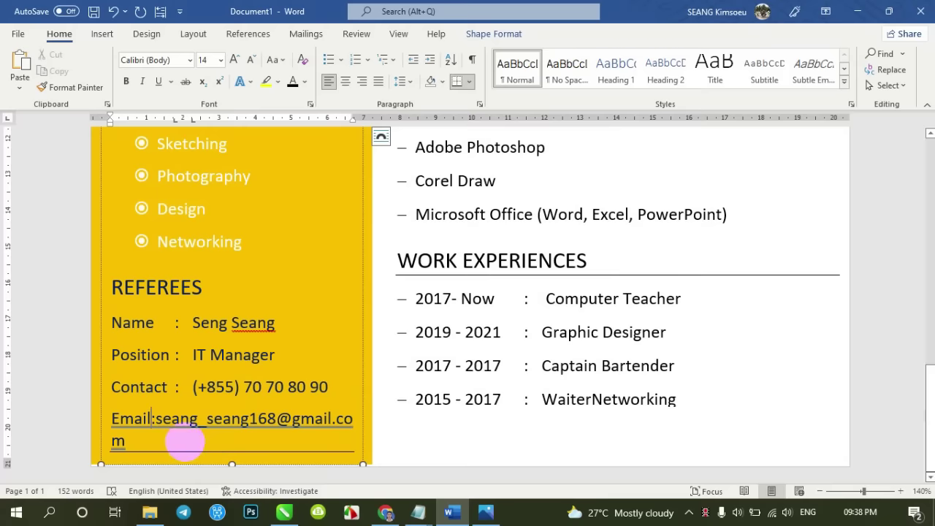
key("Return")
key("BackSpace")
key("Return")
key("Tab")
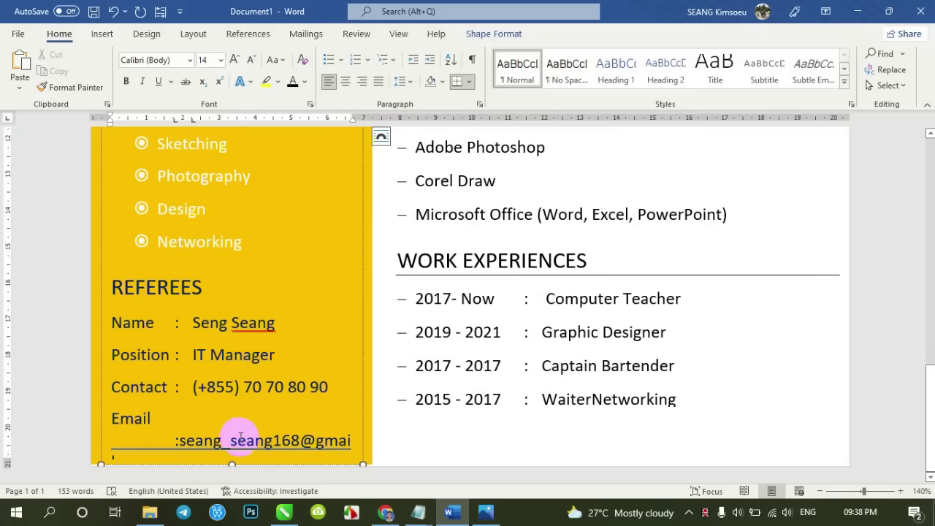
left_click(176, 441)
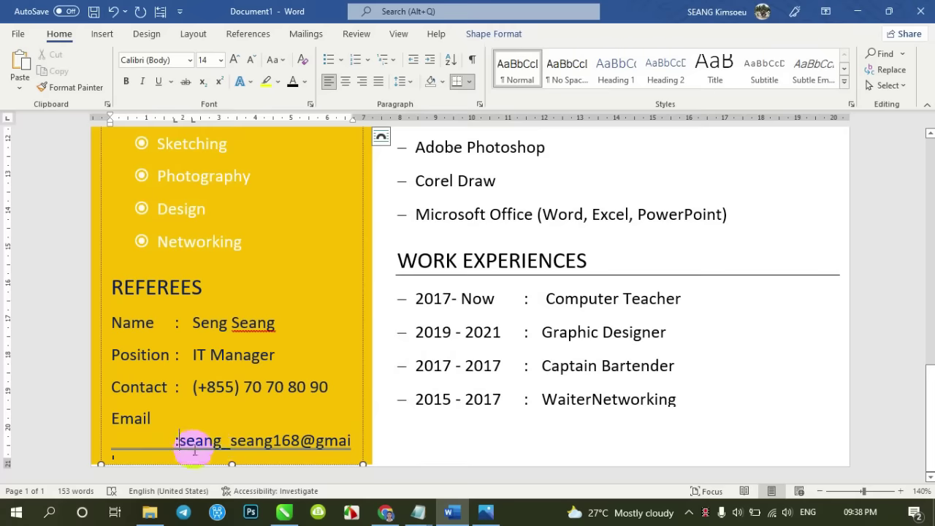
key("BackSpace")
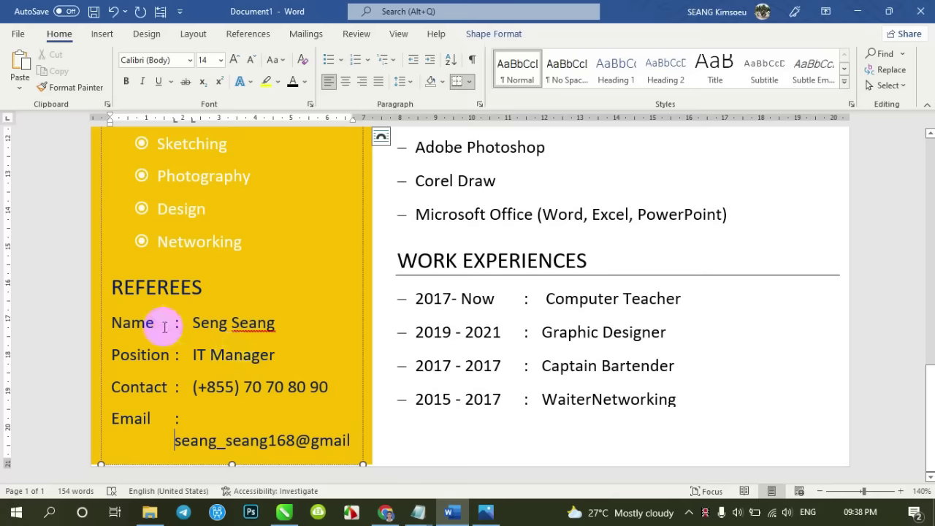
Review the referee rows, then select the right-hand column text for line spacing
left_click_drag(111, 322, 350, 472)
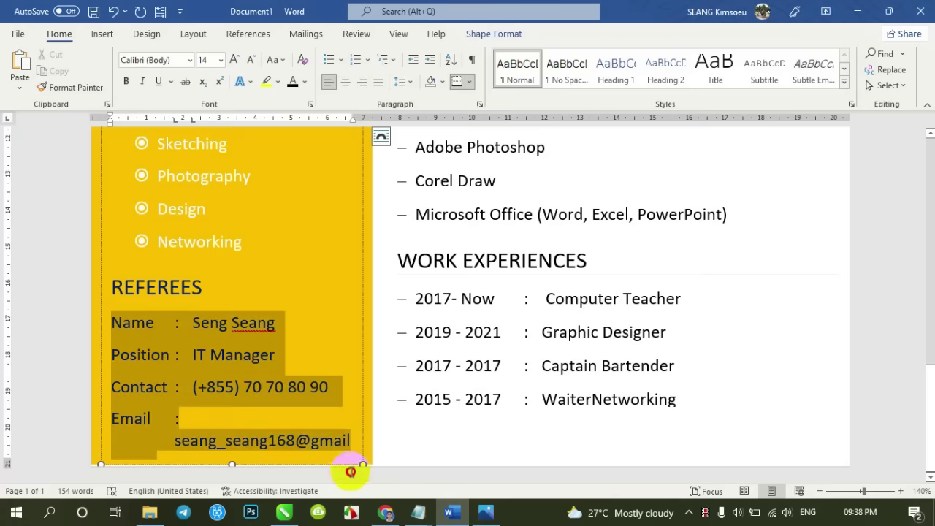
left_click(231, 387)
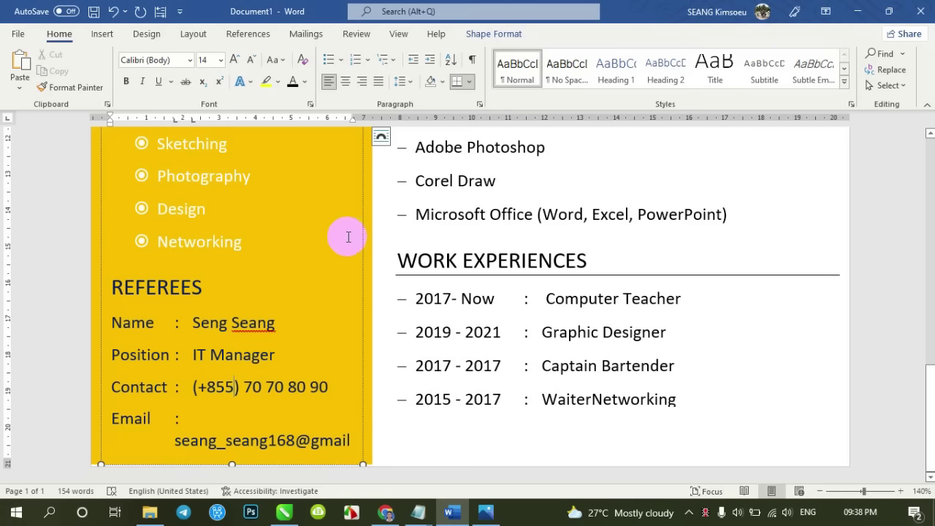
left_click(390, 163)
left_click(403, 80)
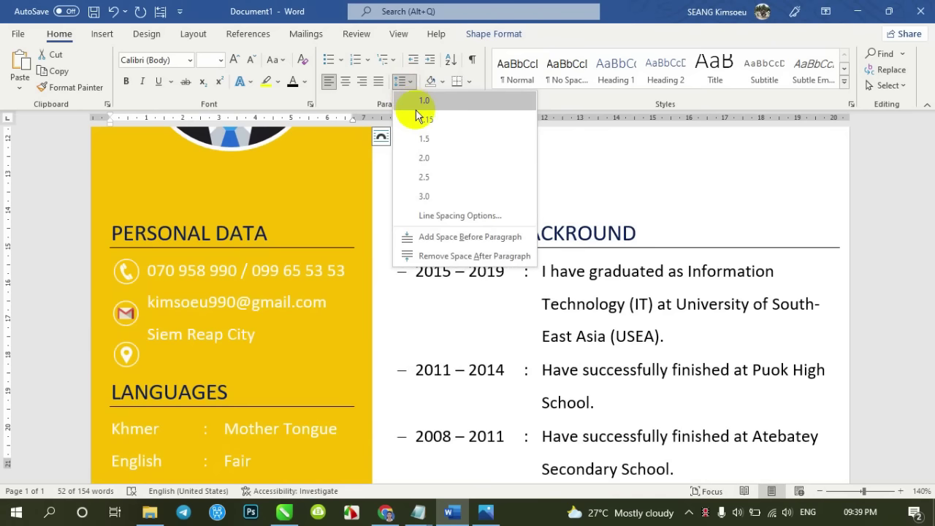
Shrink the referee rows from Name to Email to font size 12
left_click(180, 313)
scroll(195, 302, "down", 5)
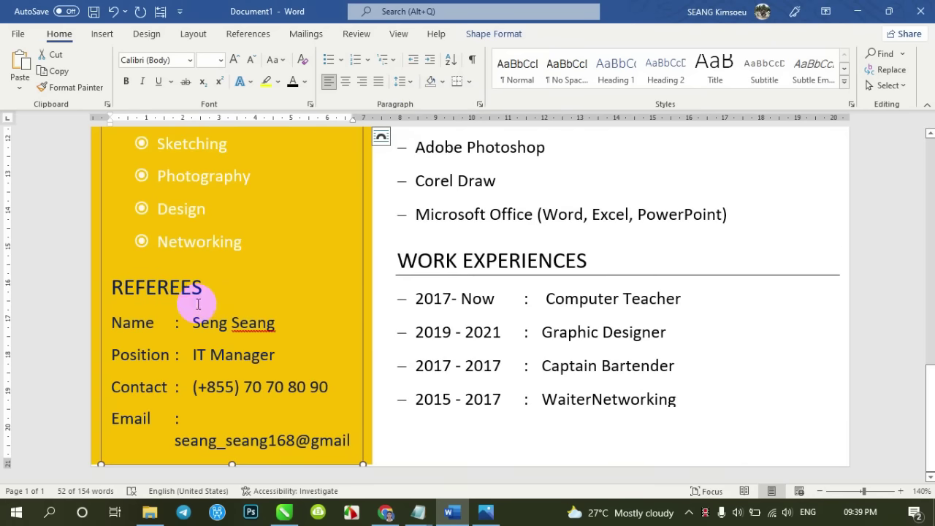
left_click_drag(113, 322, 344, 443)
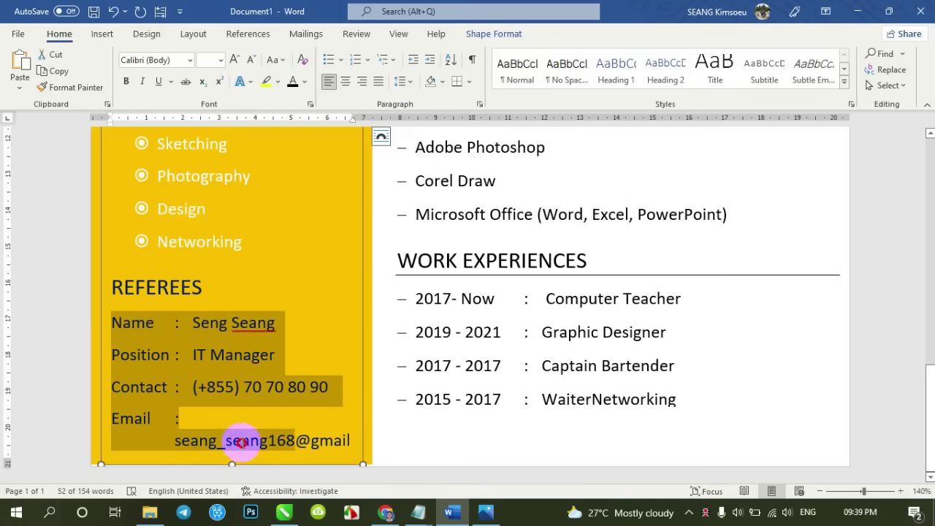
left_click(250, 61)
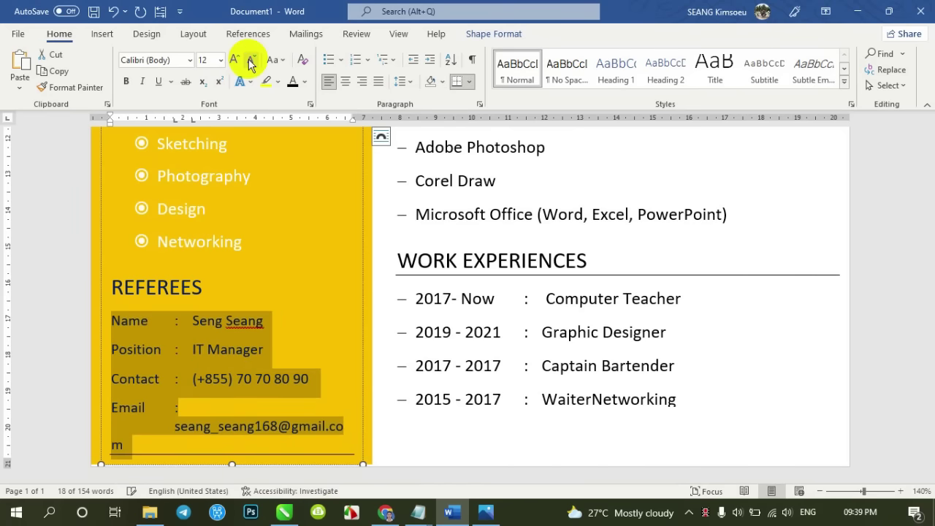
left_click(258, 391)
Lengthen the underline beneath HOPBIES leftward to span the yellow column
scroll(304, 319, "up", 1)
scroll(311, 321, "up", 4)
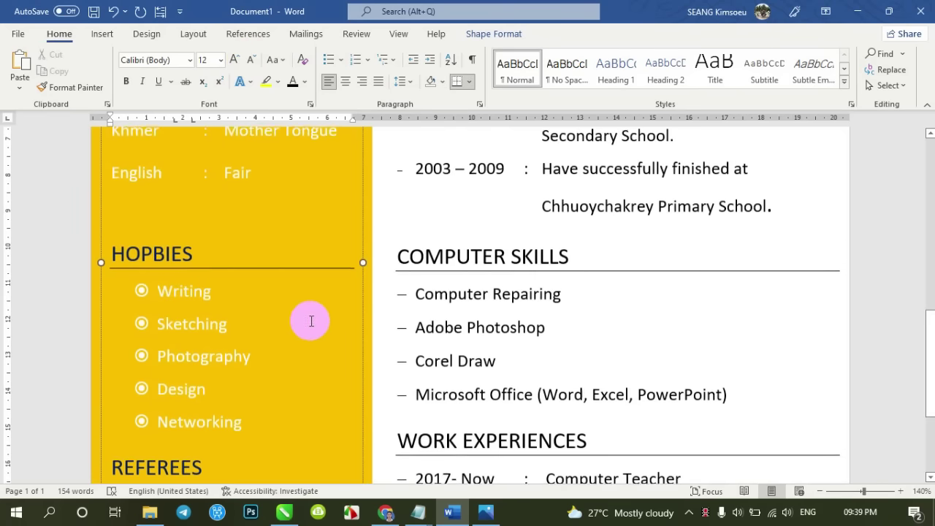
left_click_drag(366, 263, 373, 263)
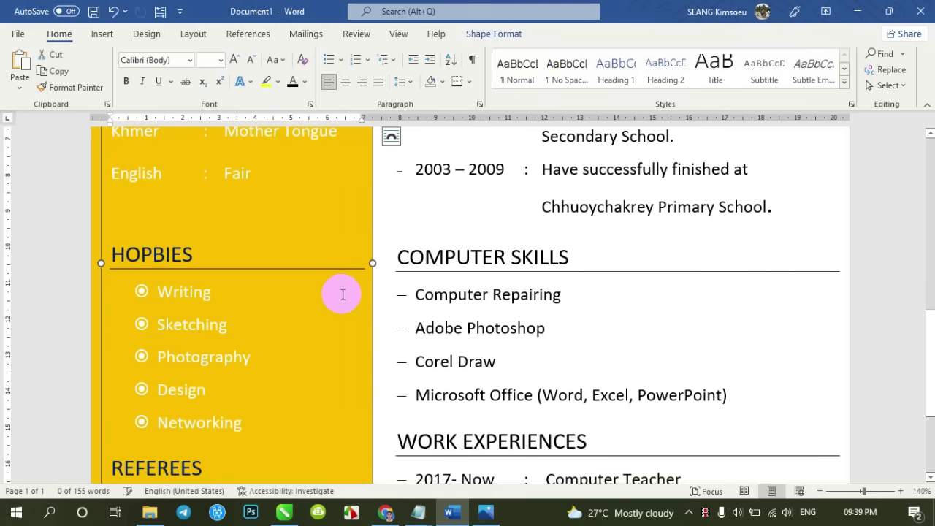
left_click_drag(100, 264, 88, 265)
left_click(130, 292)
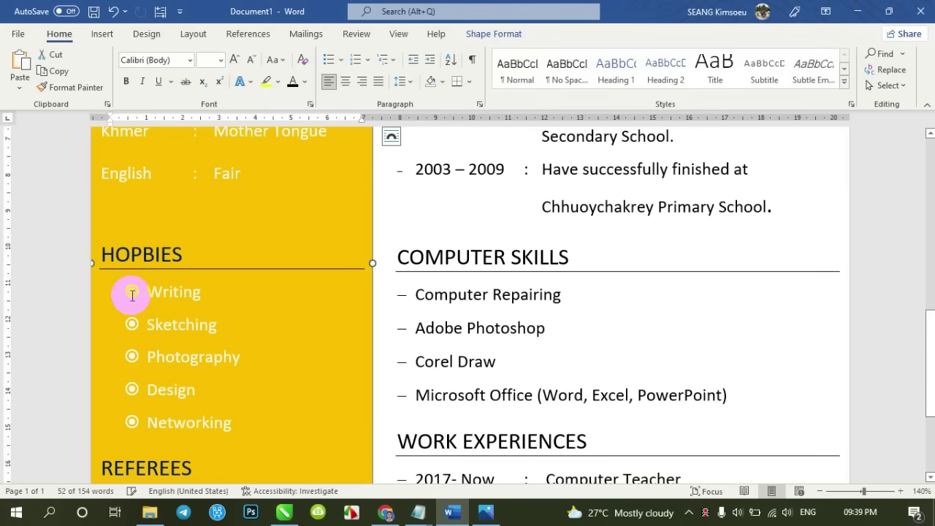
scroll(271, 324, "down", 5)
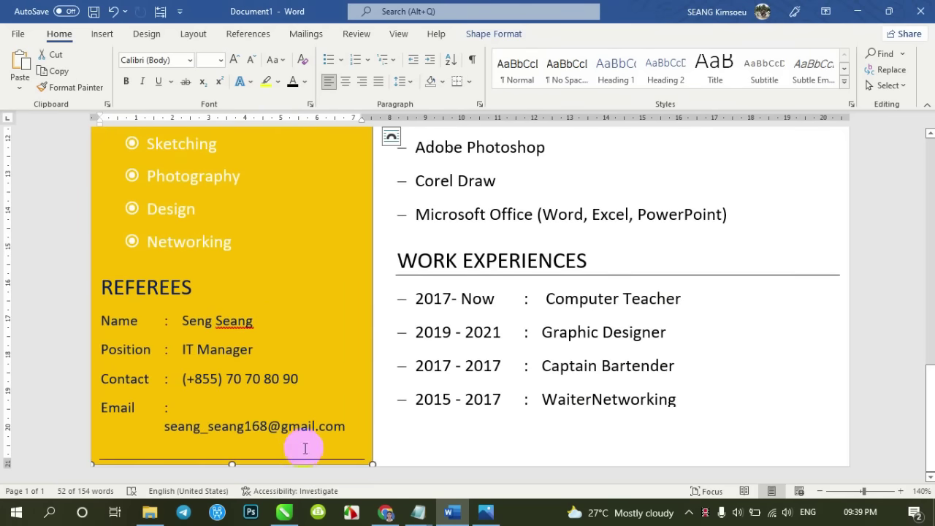
left_click(285, 408)
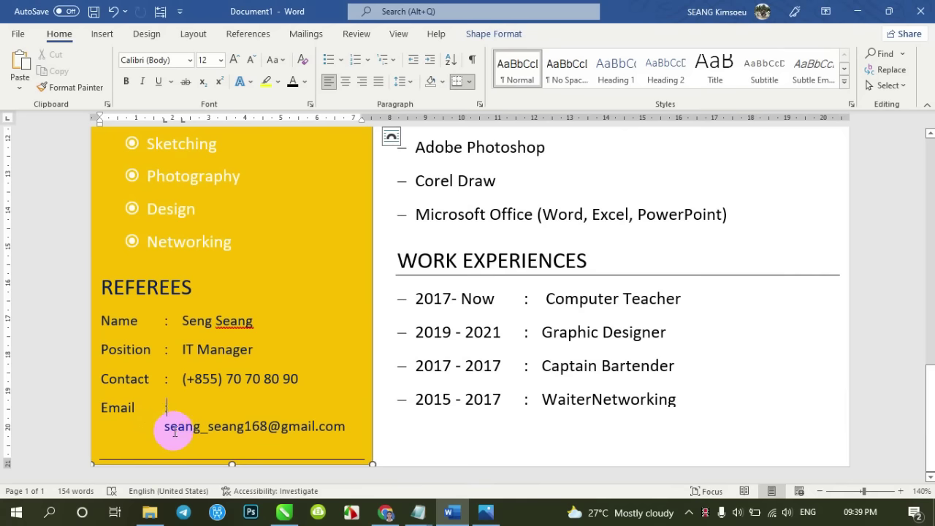
Drag the yellow column's text box edge outward so the referee email sits beside Email
scroll(363, 234, "up", 1)
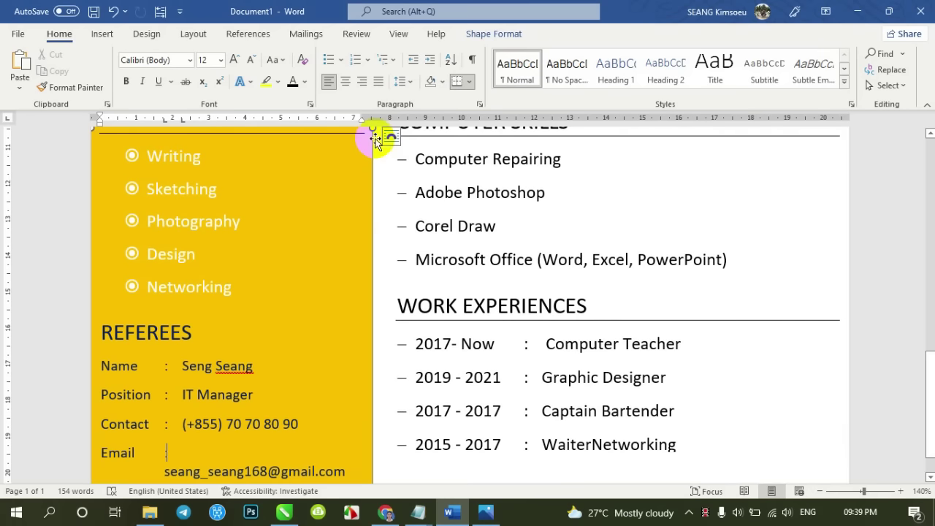
scroll(375, 233, "down", 1)
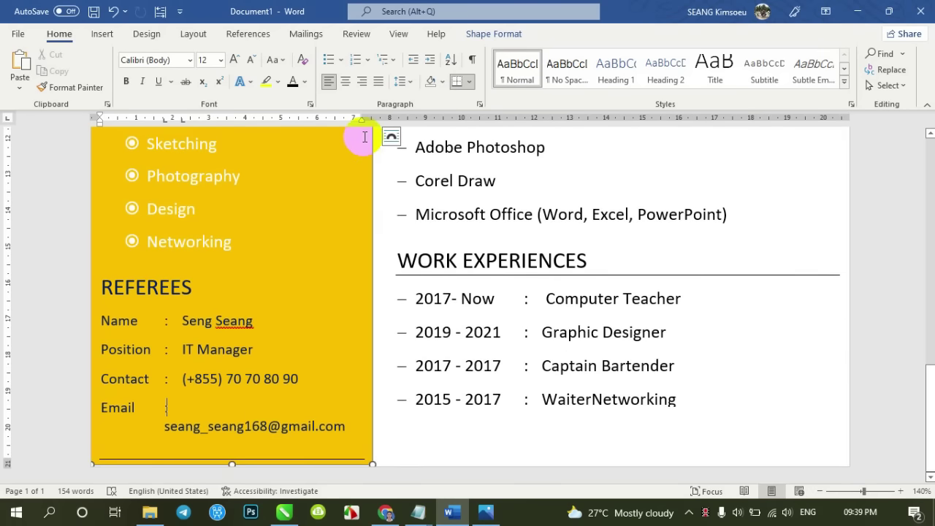
scroll(373, 179, "up", 1)
left_click(374, 179)
mouse_move(377, 130)
left_mouse_down()
mouse_move(388, 135)
mouse_move(372, 140)
left_mouse_up()
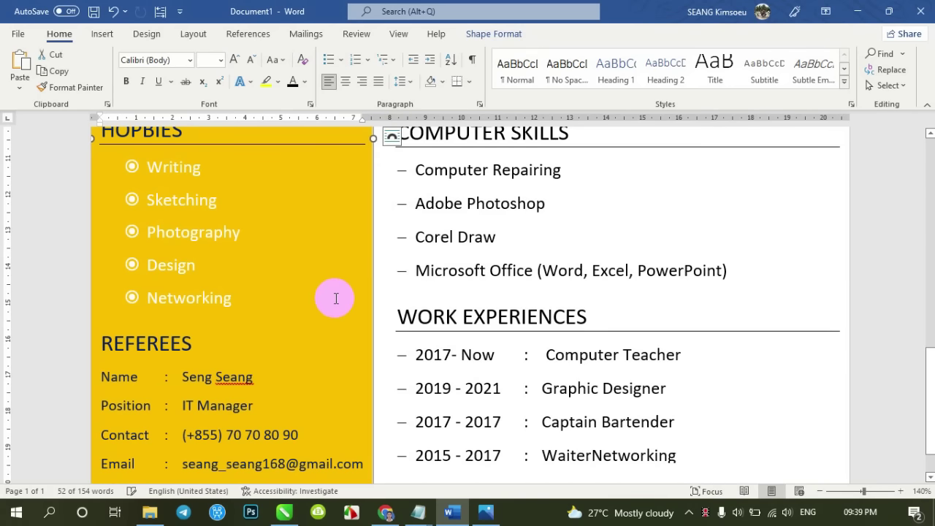
scroll(240, 383, "down", 2)
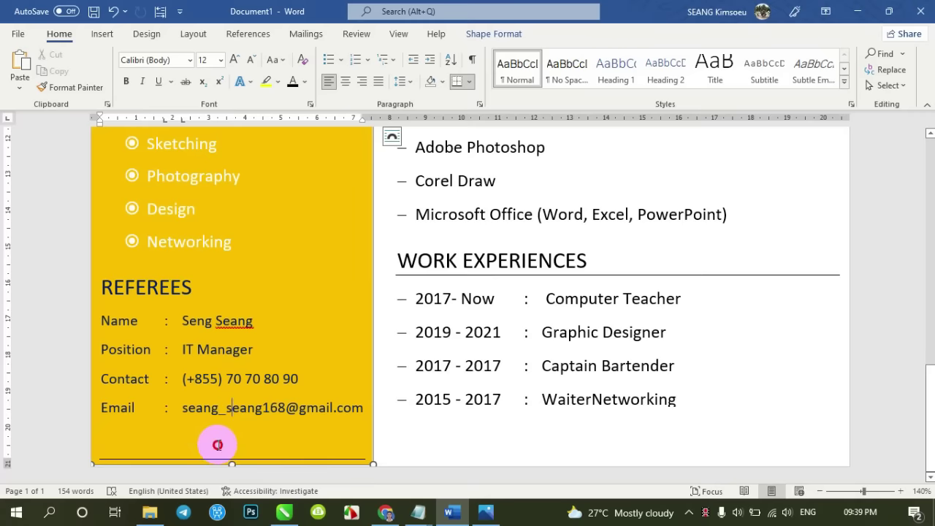
Remove the bottom border line under the referee's Email paragraph
left_click(218, 445)
left_click(469, 81)
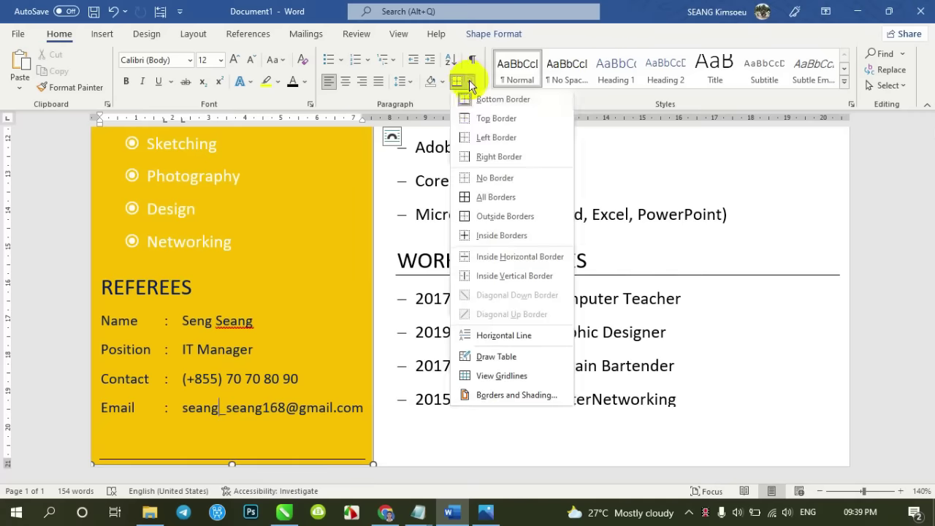
left_click(484, 178)
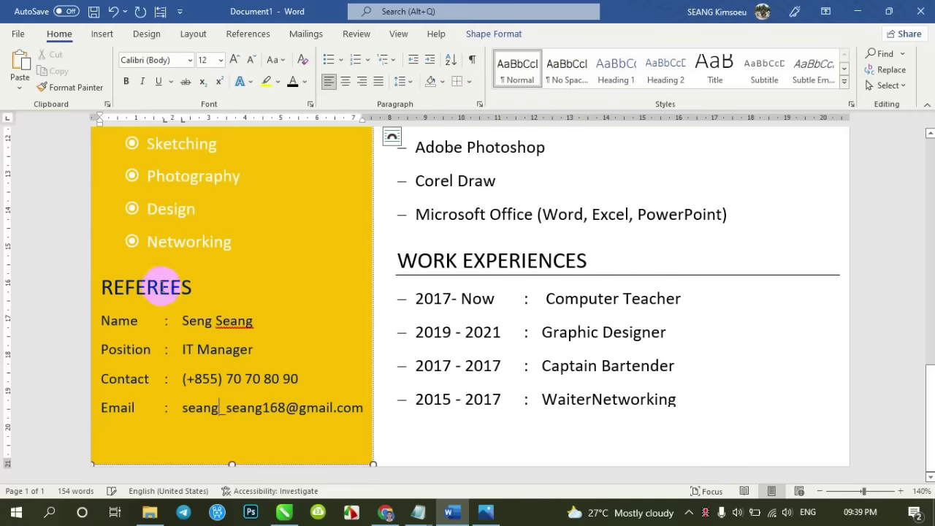
Add a bottom border under the REFEREES heading
left_click(194, 287)
left_click(470, 81)
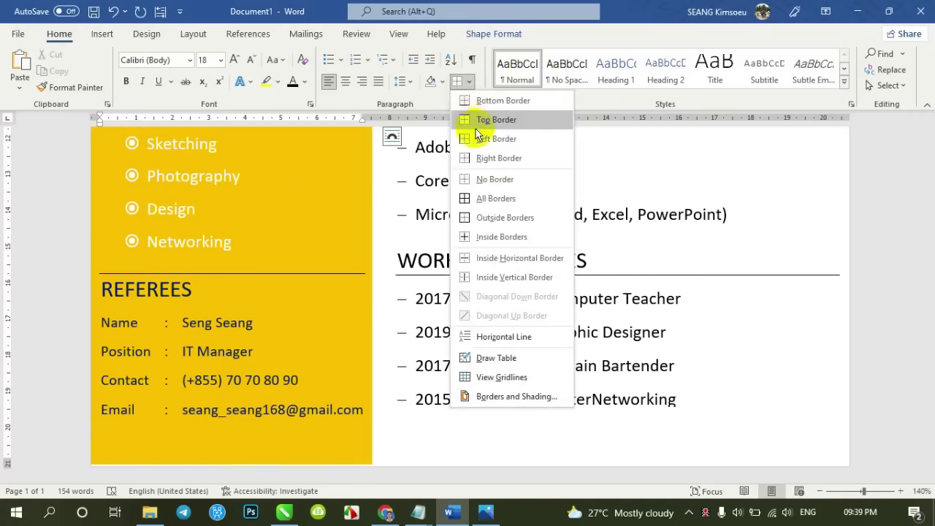
left_click(480, 103)
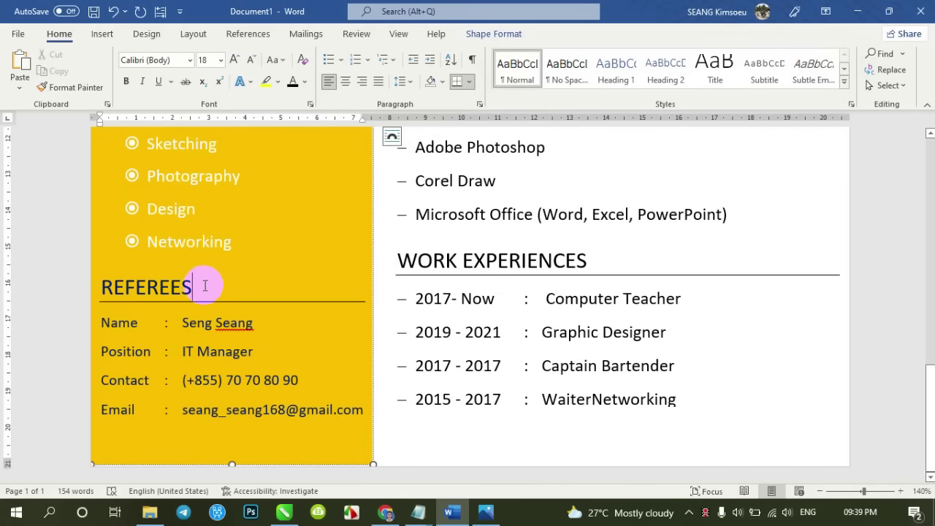
scroll(206, 286, "up", 3)
left_click_drag(246, 332, 119, 203)
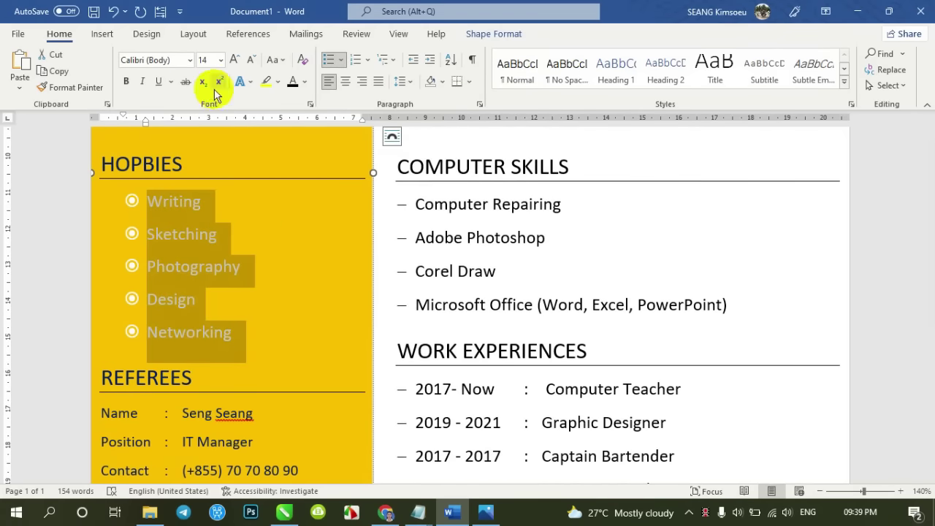
Set the selected hobby items to 12 pt
left_click(222, 60)
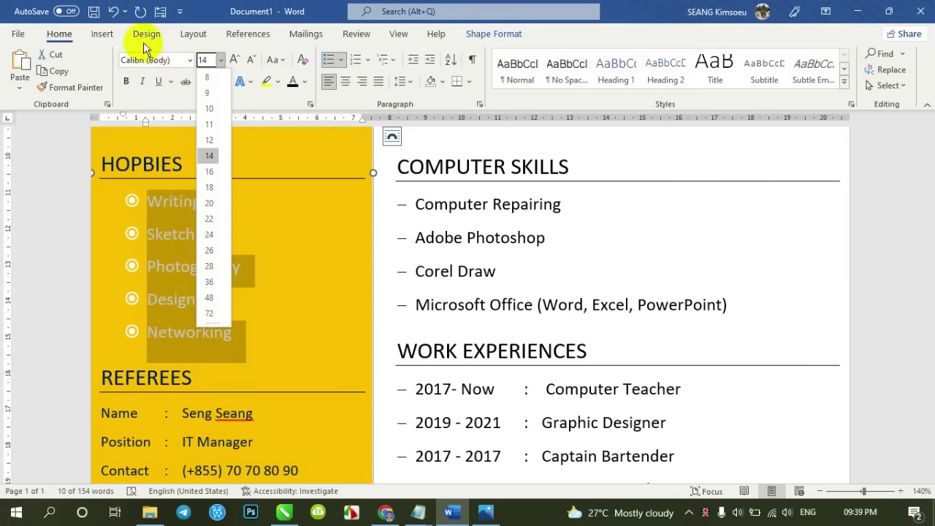
left_click(251, 59)
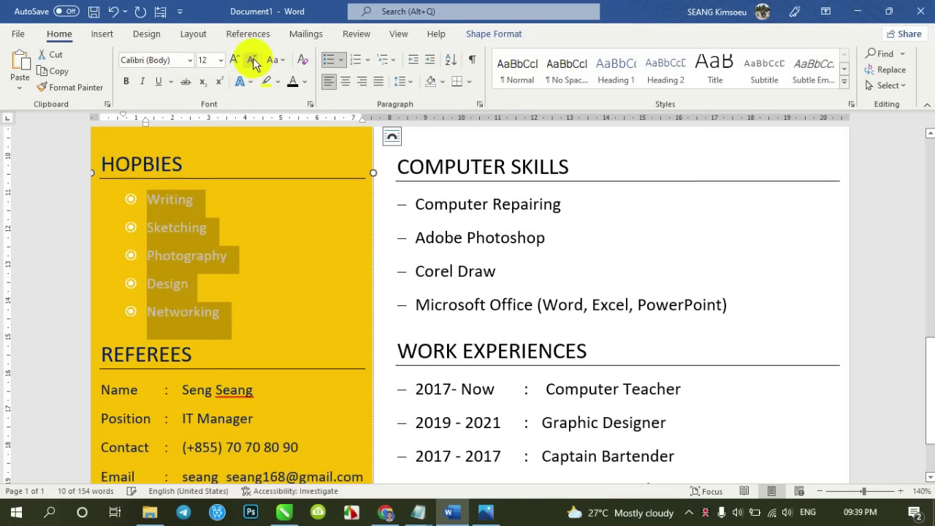
scroll(228, 238, "up", 2)
scroll(228, 237, "up", 3)
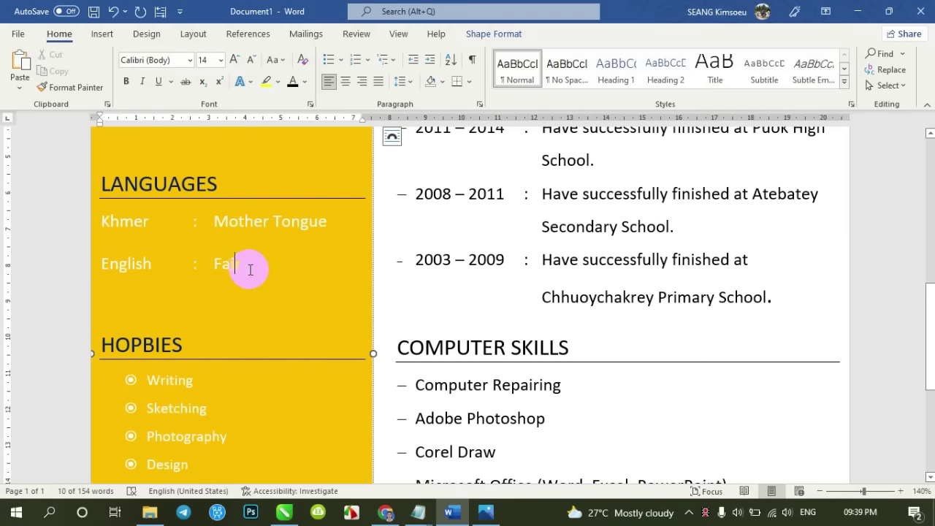
Select the Khmer and English language rows and set them to 12 pt
left_click_drag(247, 268, 126, 221)
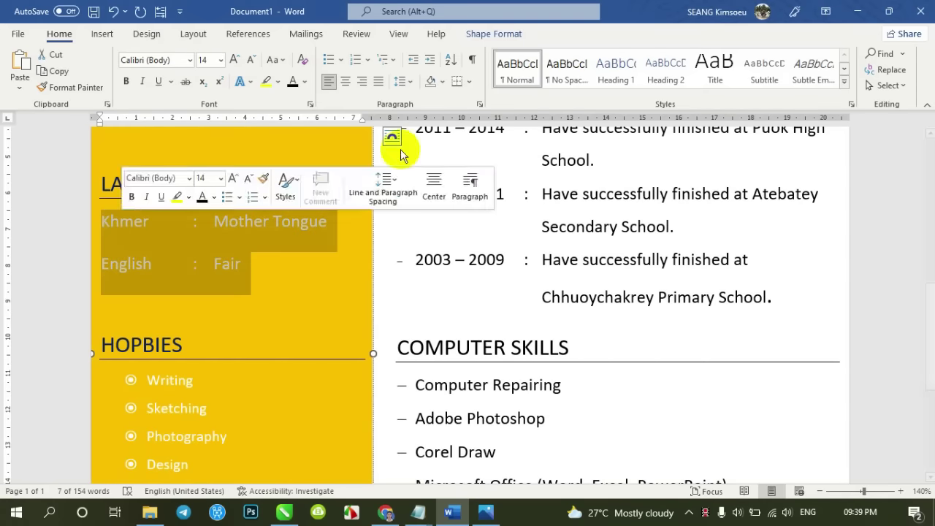
left_click(401, 82)
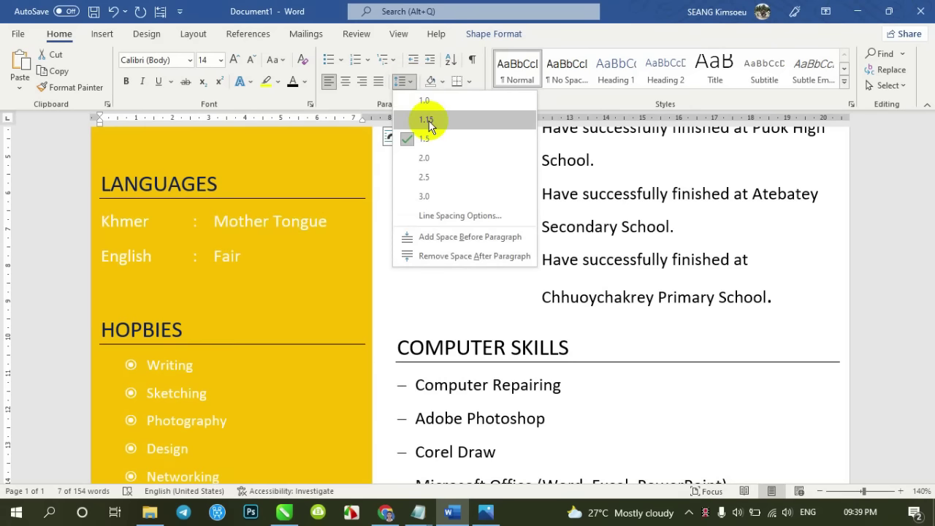
left_click(132, 307)
left_click(158, 320)
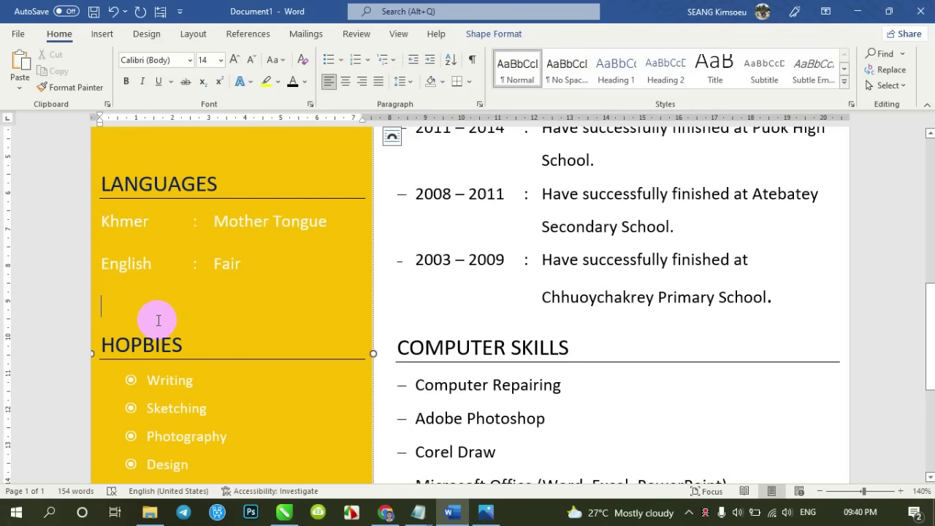
scroll(156, 315, "down", 3)
scroll(156, 314, "up", 3)
left_click(265, 276)
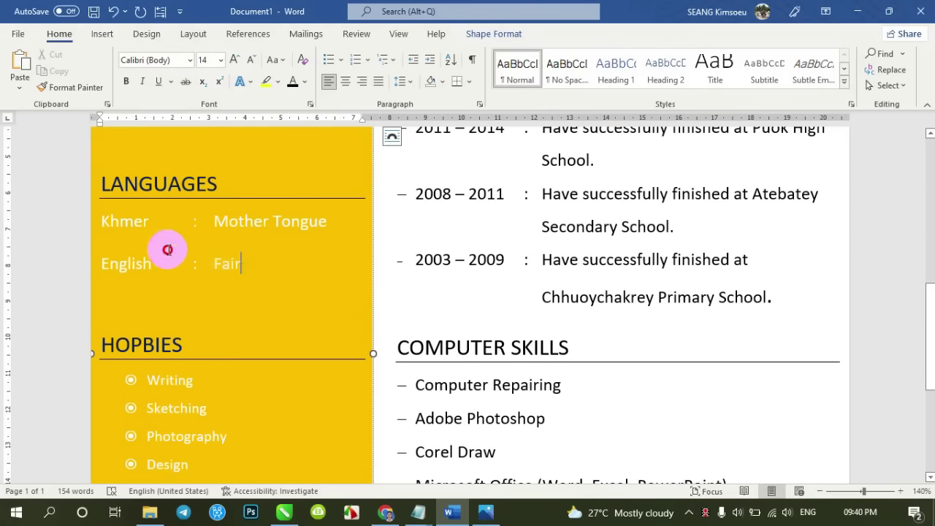
left_click_drag(167, 250, 115, 217)
left_click(250, 59)
Try the Personal Data contact lines at 14 pt, then return them to 12 pt
scroll(226, 250, "up", 3)
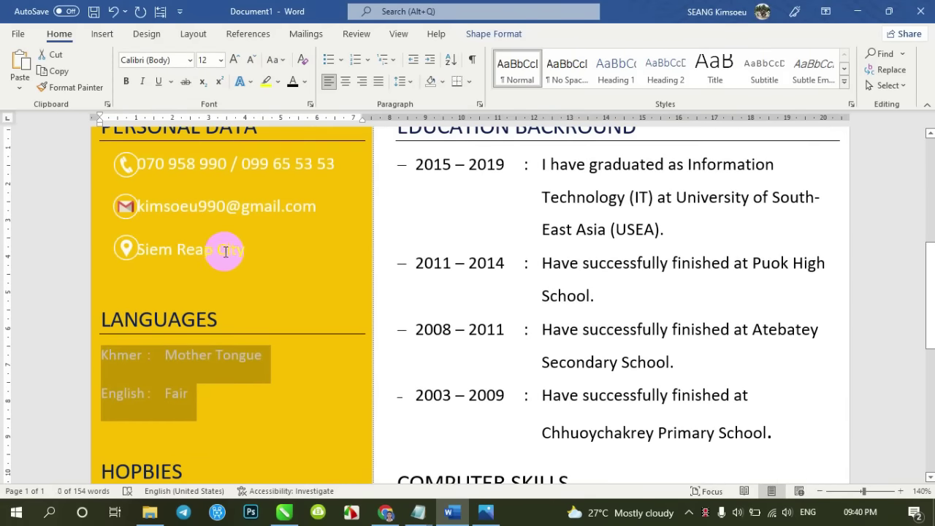
left_click_drag(246, 250, 137, 163)
left_click(234, 59)
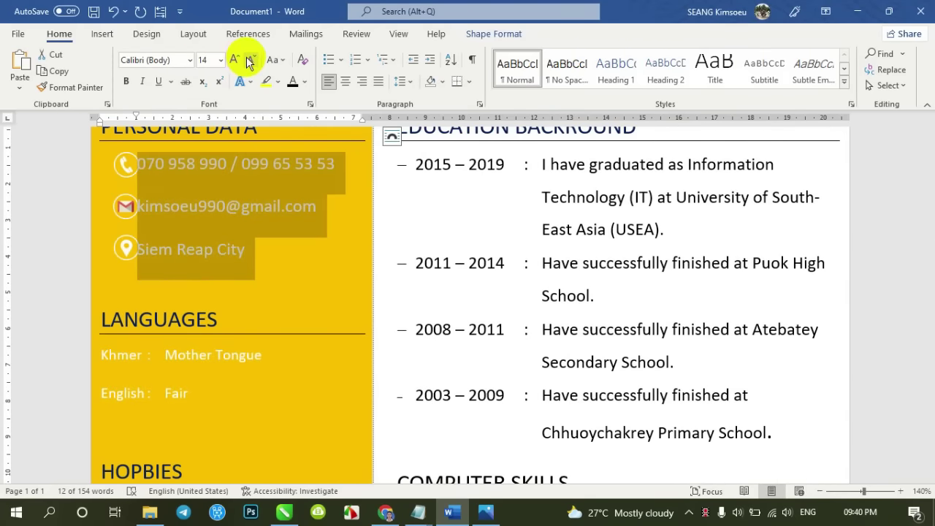
left_click(250, 59)
left_click(105, 151)
Select the phone, Gmail and location icons and shift them left and slightly up
scroll(78, 190, "up", 9, "ctrl")
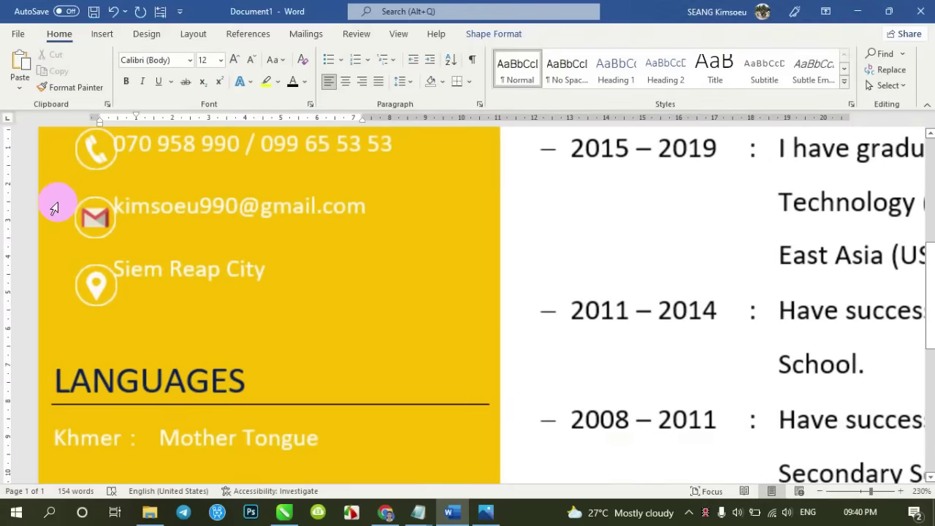
scroll(66, 234, "up", 1, "ctrl")
scroll(77, 252, "up", 3)
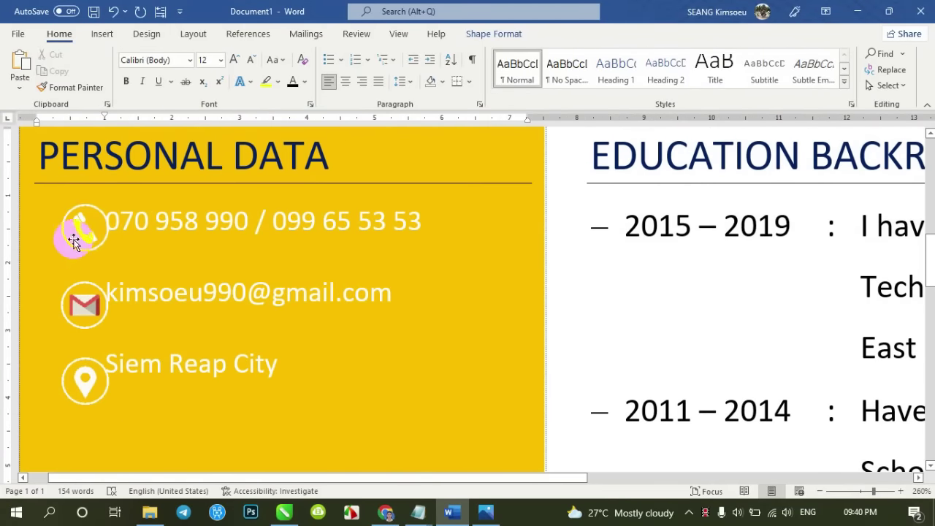
left_click(74, 242)
left_click(84, 309, "ctrl")
left_click(82, 374, "ctrl")
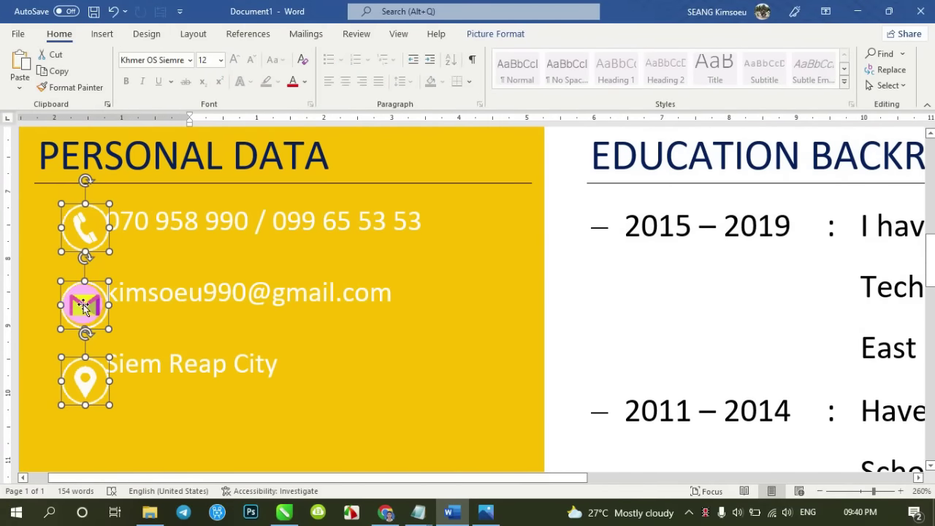
left_click_drag(85, 307, 65, 303)
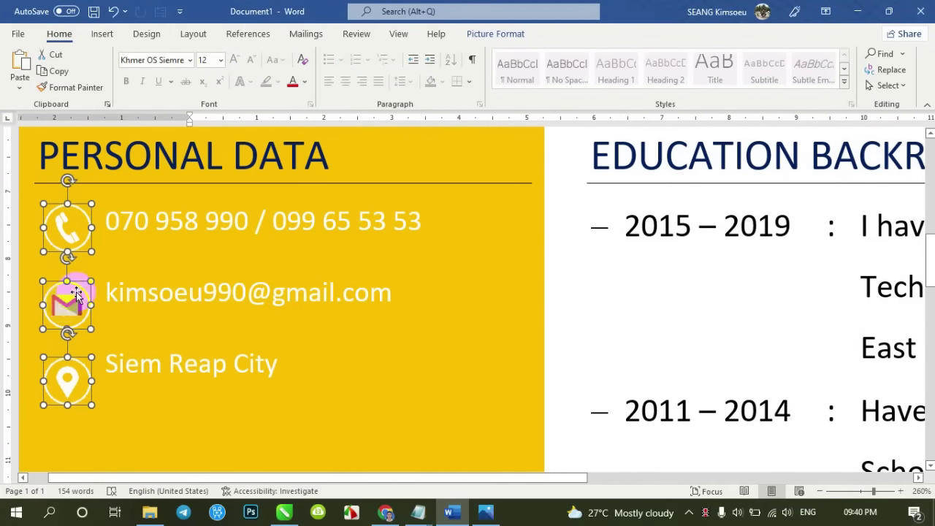
left_click(76, 249)
key("Up")
key("Up")
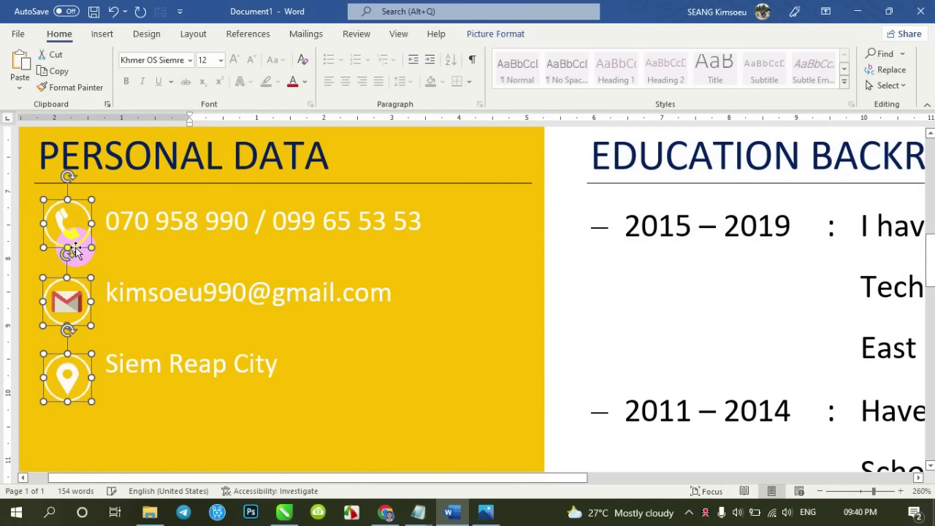
key("Up")
key("Up")
key("Up")
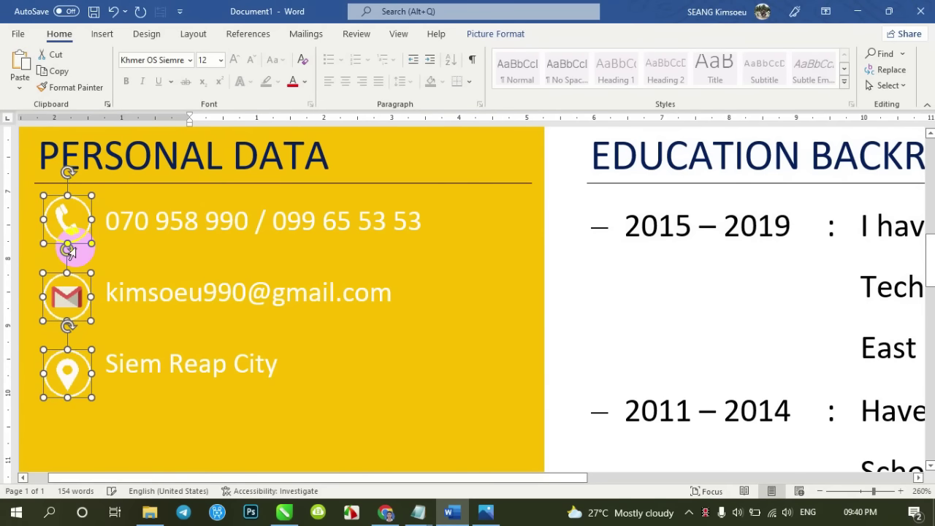
left_click(121, 366)
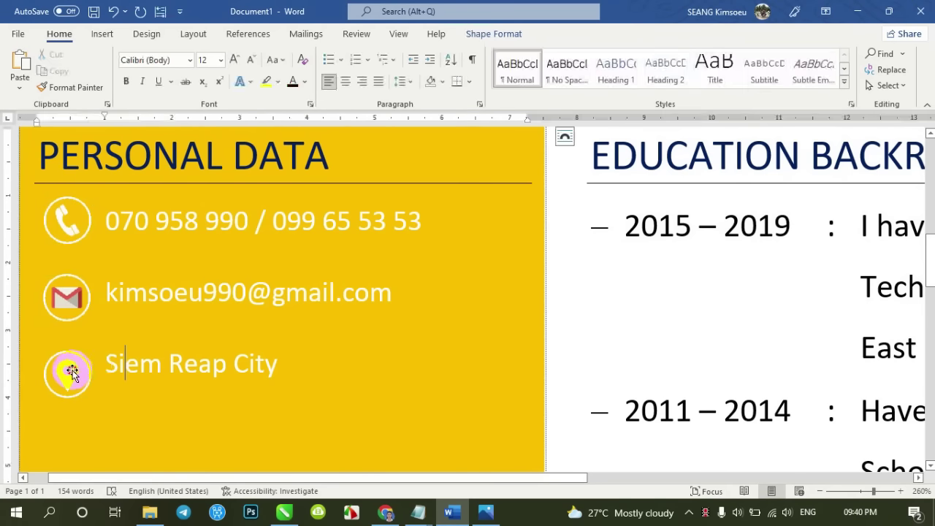
Nudge the location icon up, then Distribute Vertically all three contact icons
left_click(70, 371)
key("Up")
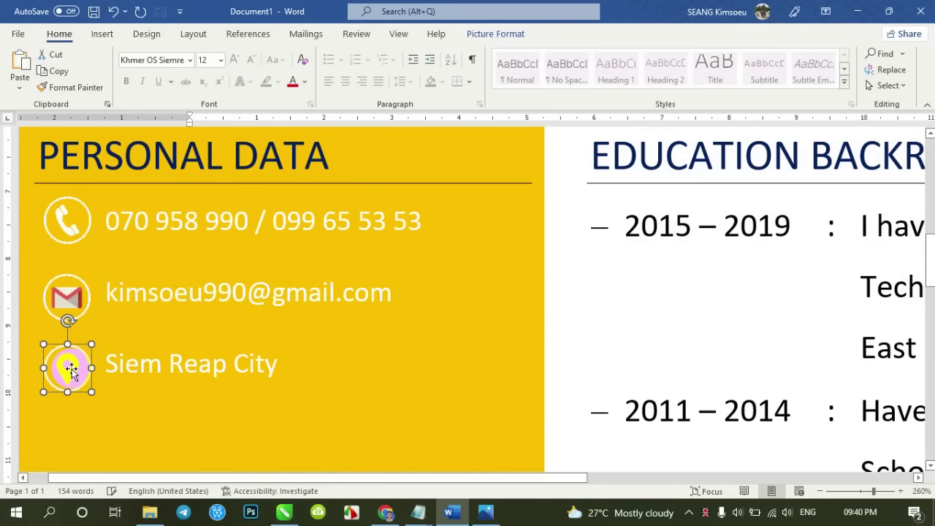
left_click(67, 296, "shift")
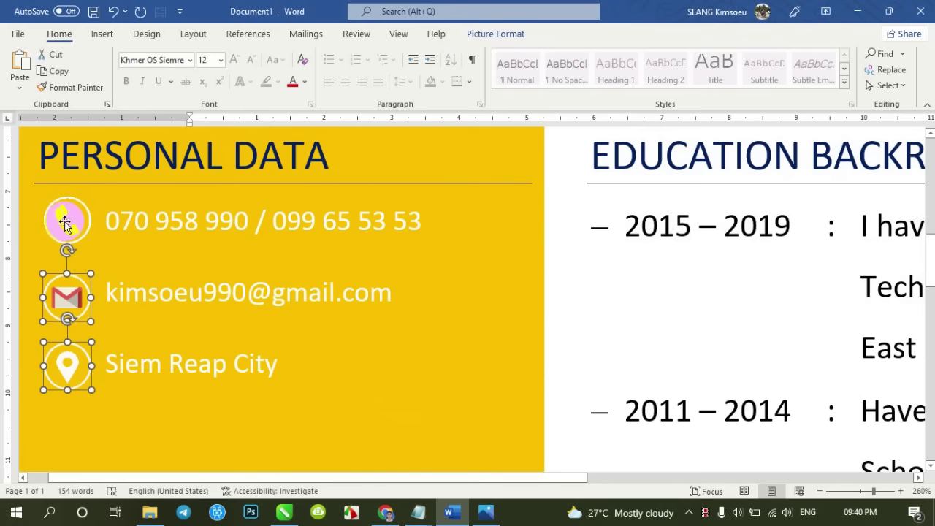
left_click(66, 219, "shift")
left_click(492, 37)
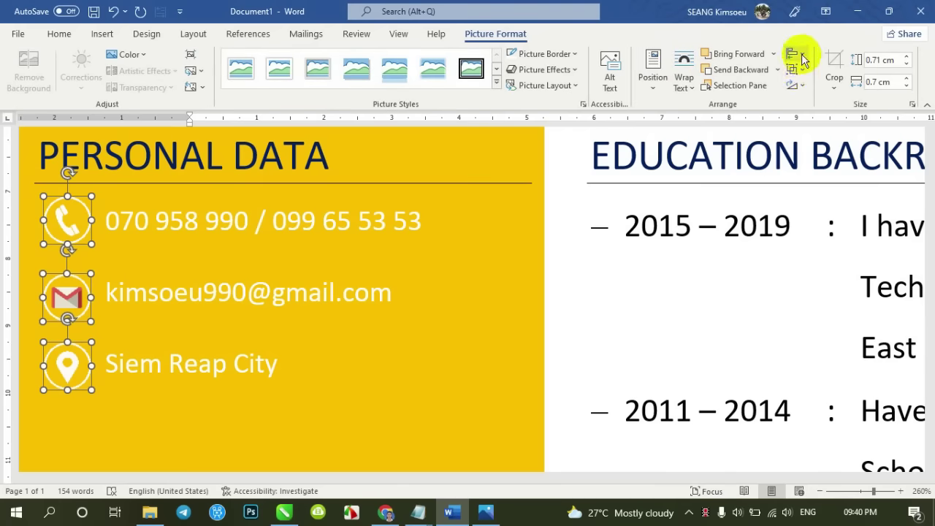
left_click(795, 55)
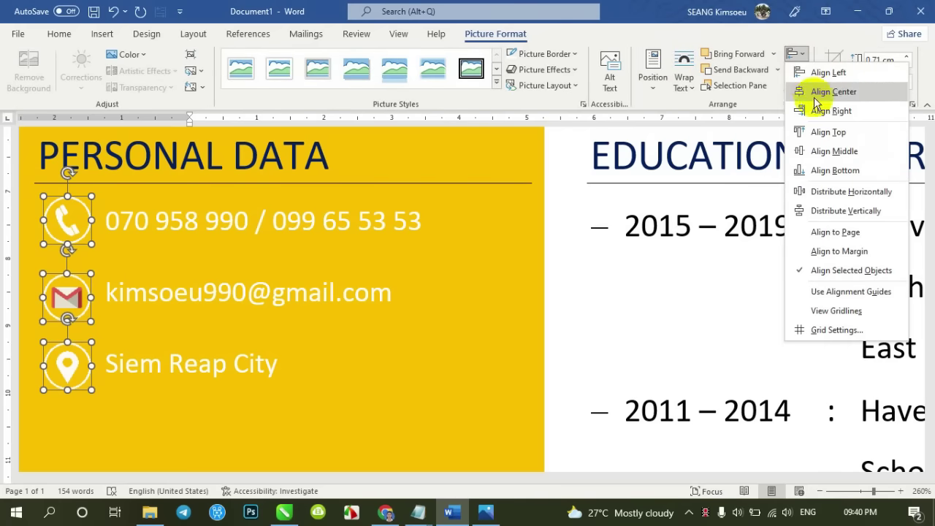
left_click(833, 210)
left_click(385, 294)
Set the Education entries to 12 pt
scroll(385, 294, "down", 4)
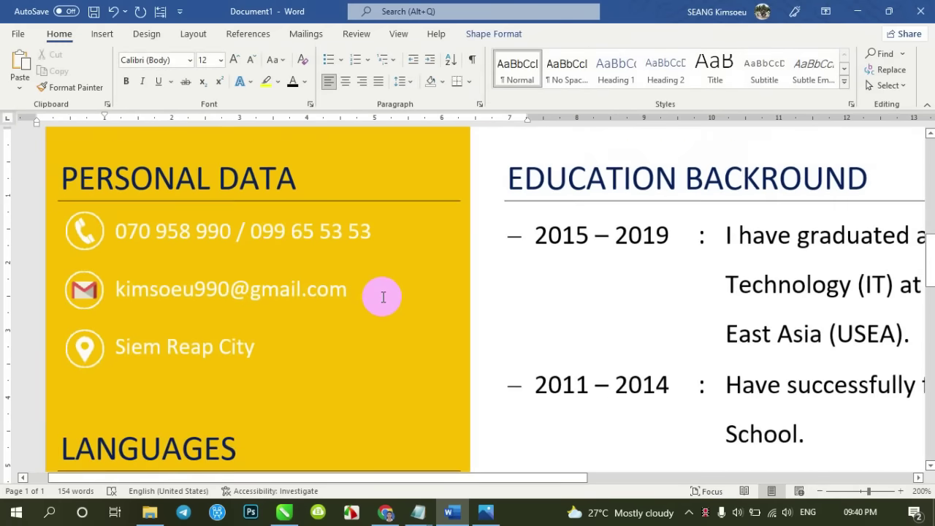
scroll(384, 294, "down", 7)
scroll(387, 298, "down", 3)
scroll(386, 298, "down", 1)
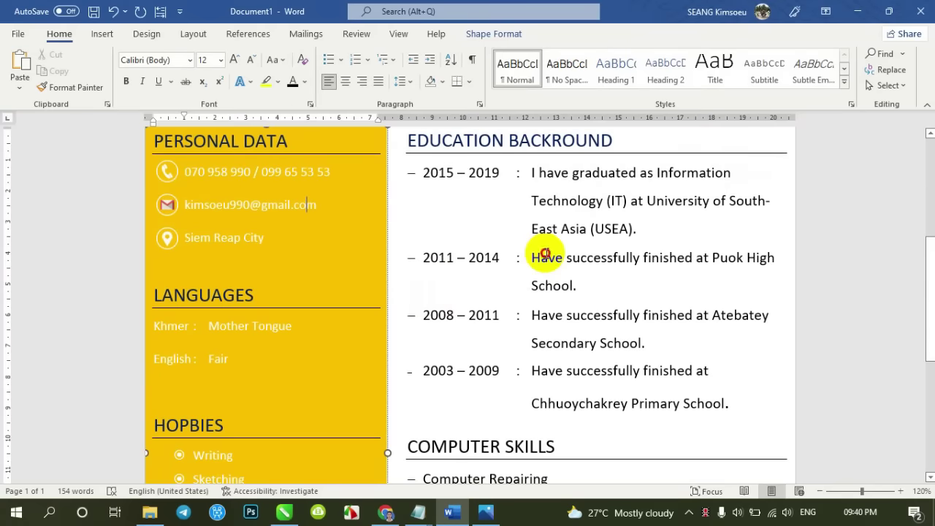
left_click(548, 253)
left_click_drag(707, 420, 413, 168)
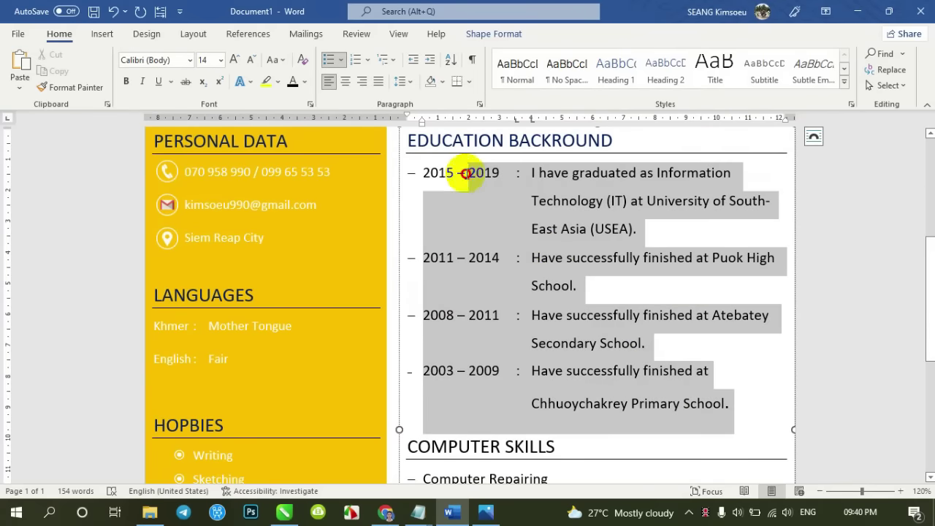
left_click(220, 60)
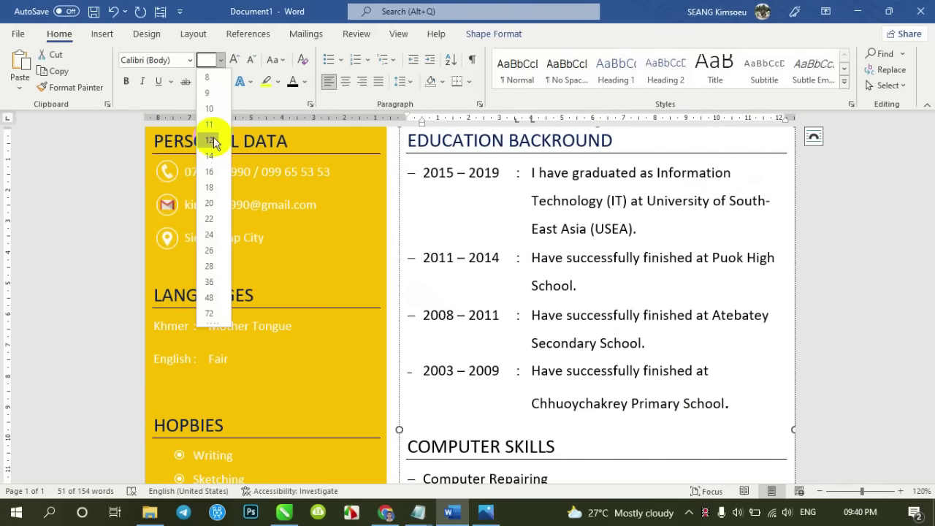
left_click(210, 148)
left_click(622, 219)
Set the Computer Skills and Work Experiences lines to 12 pt
scroll(575, 225, "down", 5)
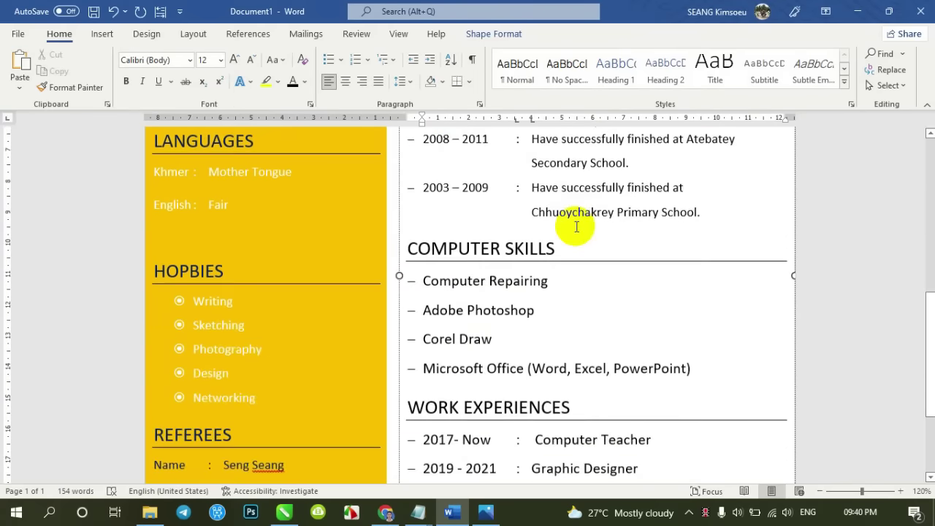
left_click_drag(698, 329, 417, 240)
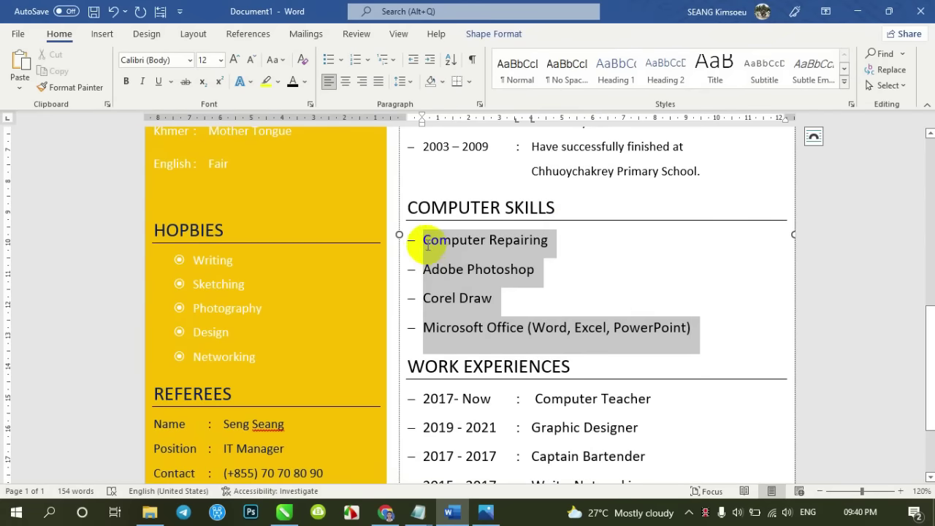
left_click(250, 60)
scroll(511, 274, "down", 3)
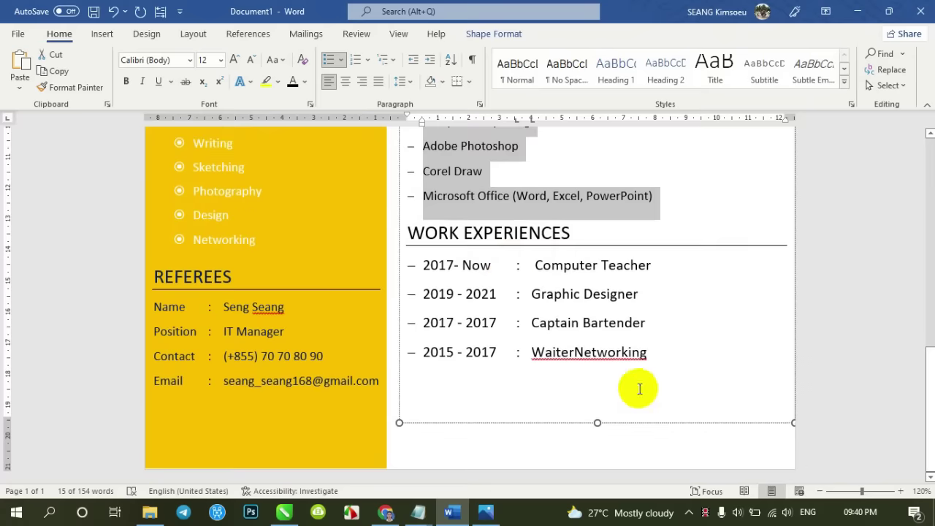
left_click_drag(654, 357, 427, 272)
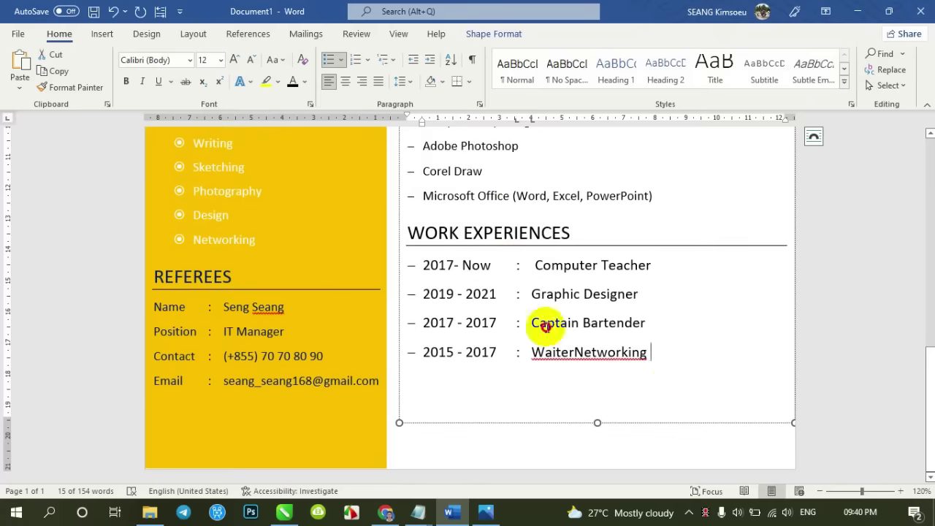
left_click(251, 60)
left_click(538, 443)
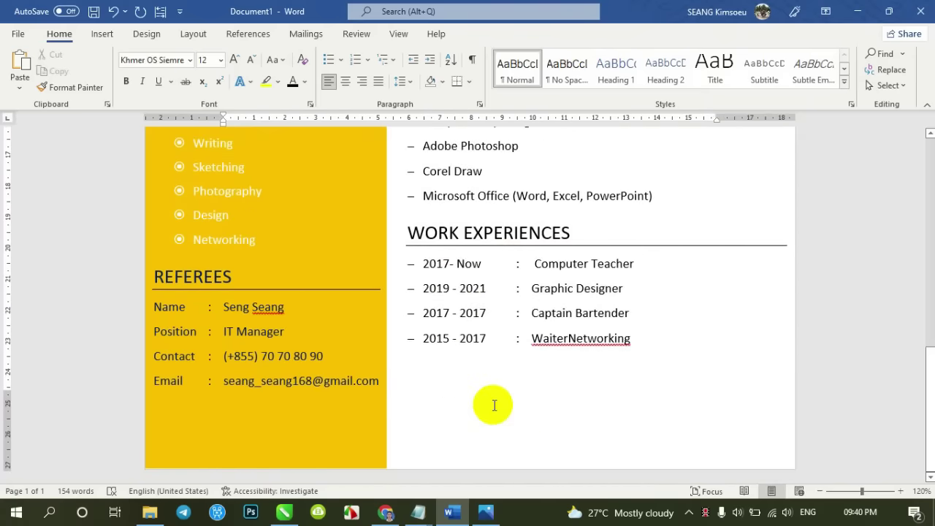
scroll(497, 402, "up", 1)
scroll(498, 402, "down", 1, "ctrl")
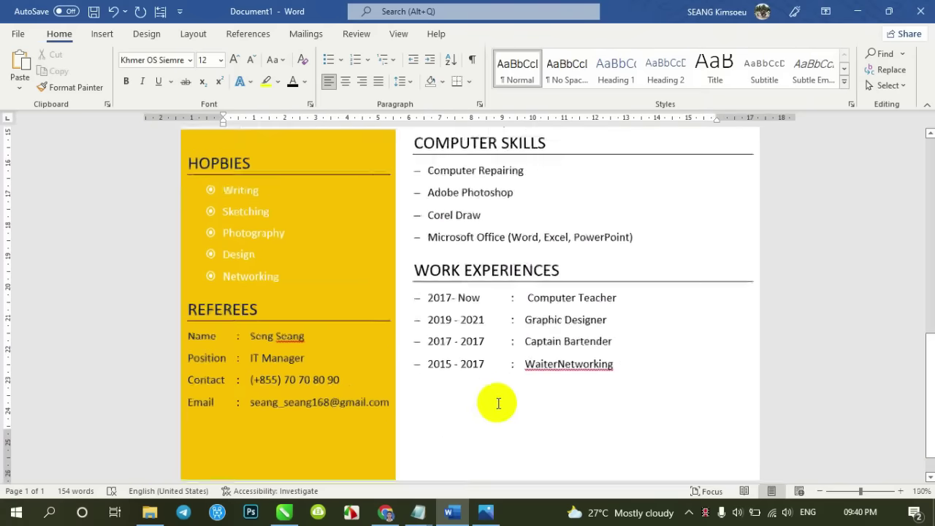
scroll(497, 402, "down", 1, "ctrl")
scroll(493, 403, "down", 4, "ctrl")
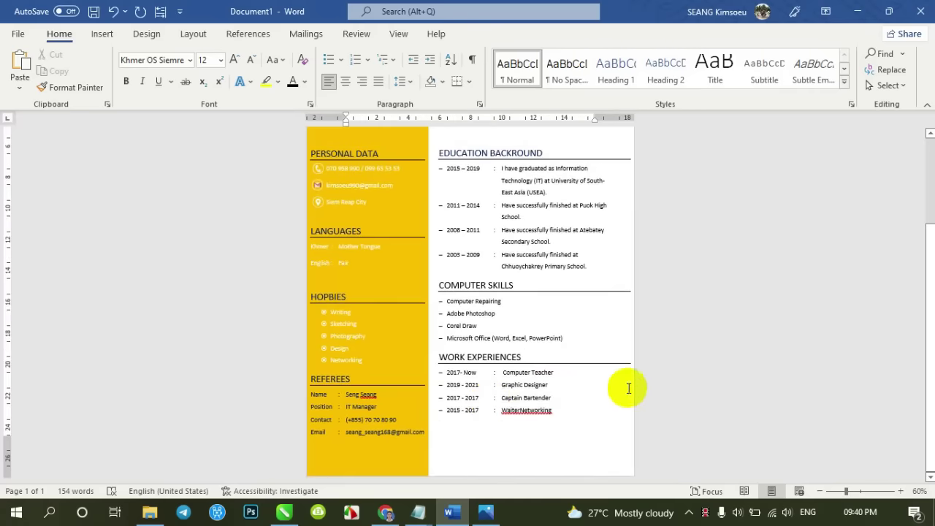
scroll(658, 376, "up", 1)
scroll(687, 366, "up", 2)
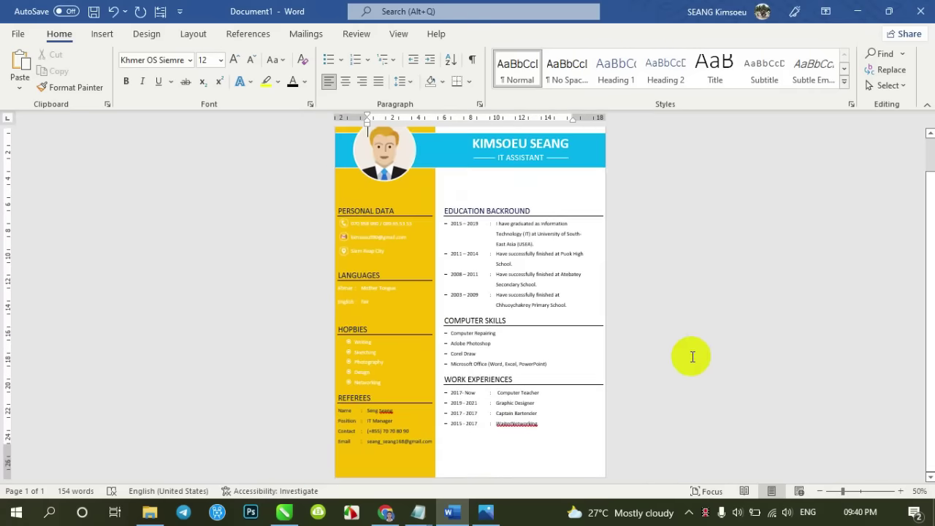
scroll(692, 358, "down", 1, "ctrl")
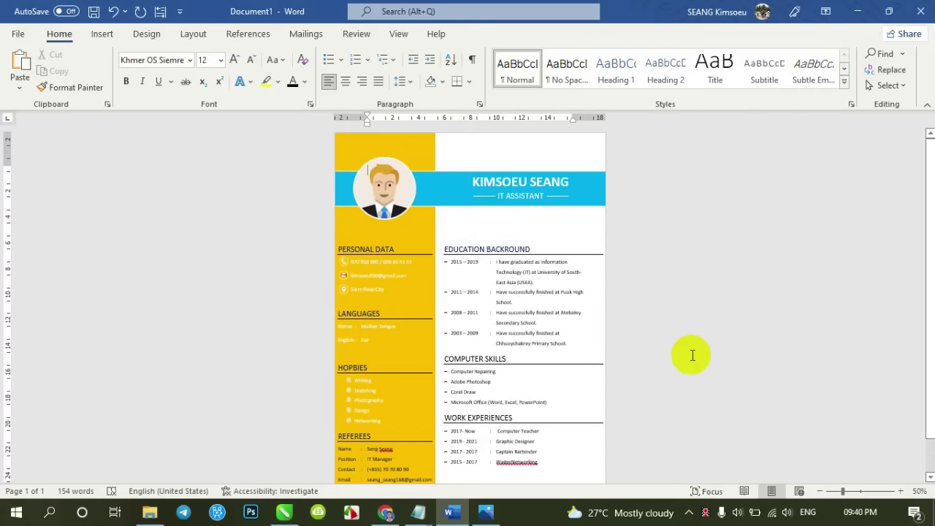
scroll(693, 355, "down", 1)
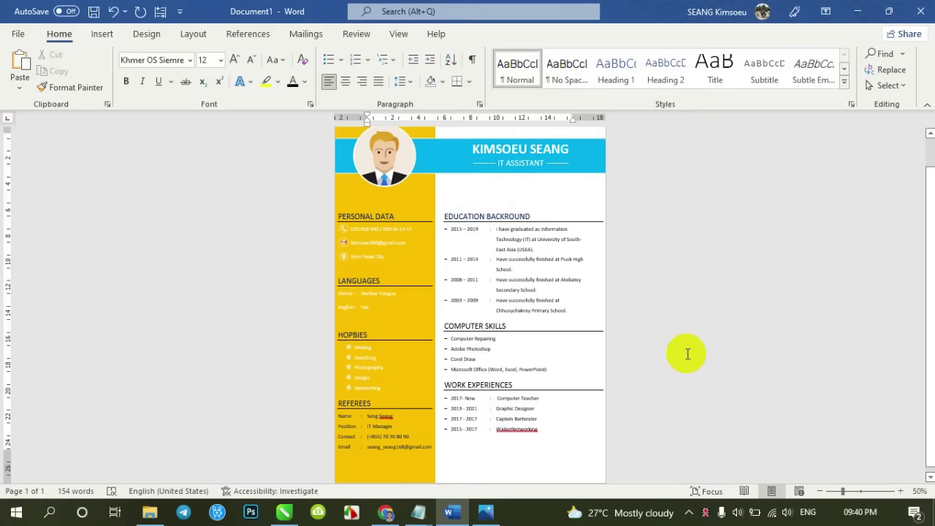
left_click(362, 322)
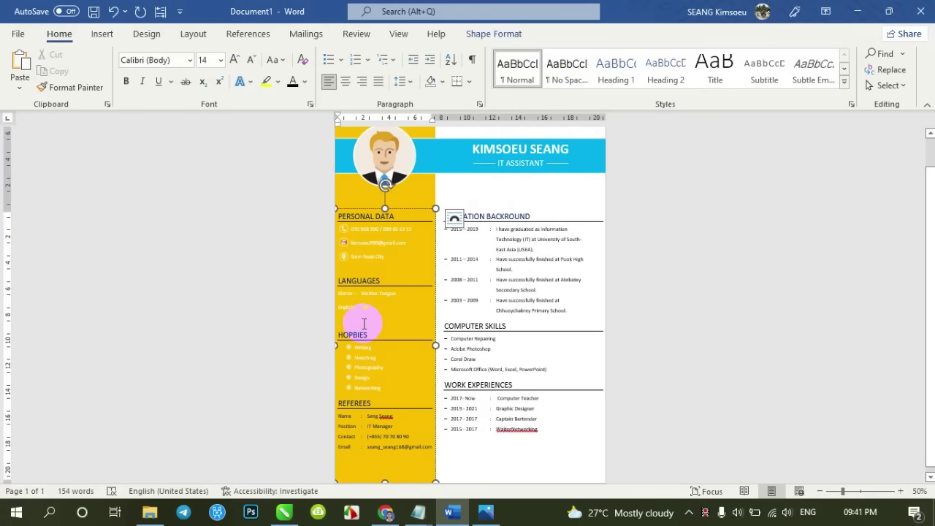
Shrink the blank spacer lines above HOPBIES and LANGUAGES using Ctrl+[
key("ctrl+bracketleft")
key("ctrl+bracketleft")
key("ctrl+bracketleft")
key("ctrl+bracketleft")
key("ctrl+bracketleft")
key("ctrl+bracketleft")
key("ctrl+bracketleft")
key("ctrl+bracketleft")
key("ctrl+bracketleft")
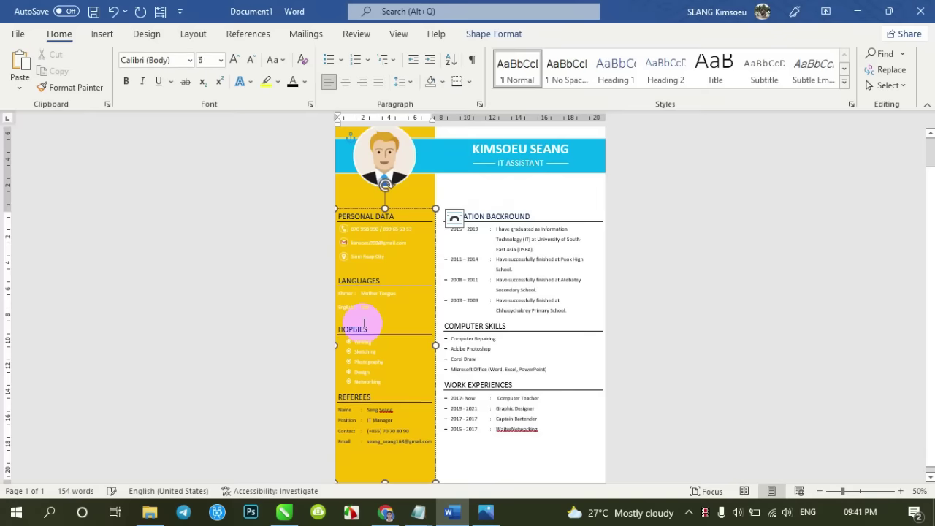
key("ctrl+bracketleft")
key("ctrl+bracketleft")
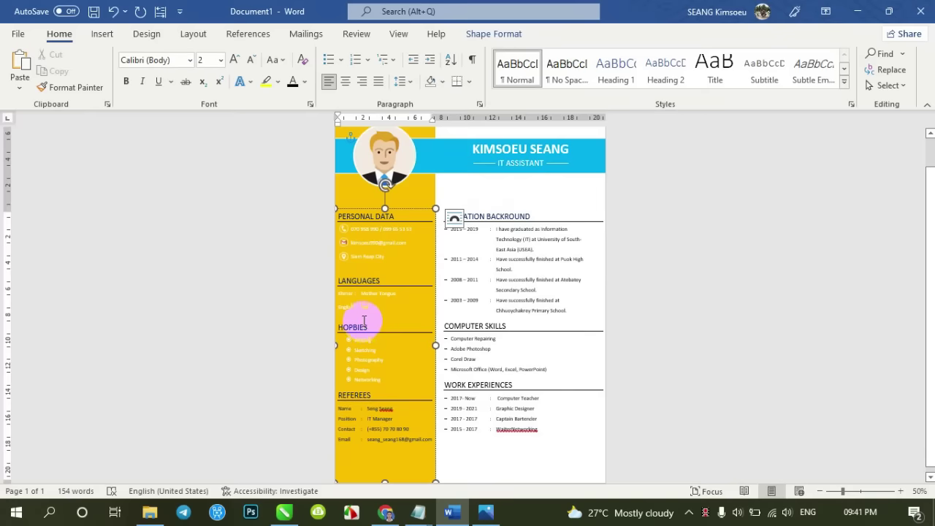
left_click(357, 270)
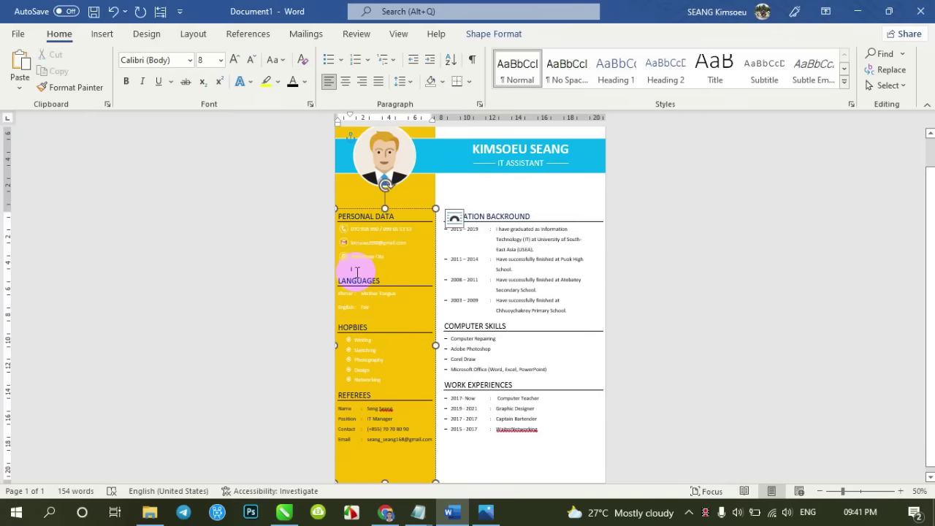
key("ctrl+bracketleft")
key("ctrl+bracketleft")
key("ctrl+bracketleft")
key("ctrl+bracketleft")
key("ctrl+bracketleft")
key("ctrl+bracketleft")
key("ctrl+bracketleft")
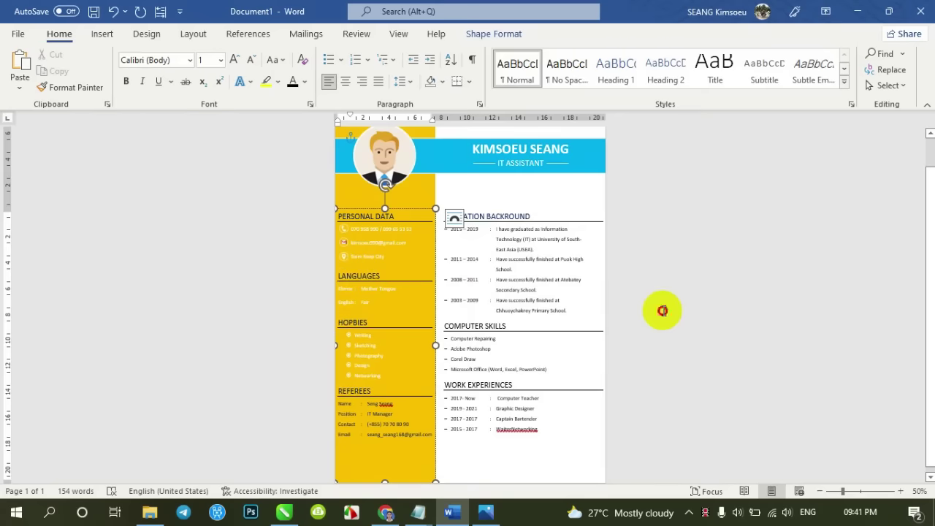
left_click(662, 311)
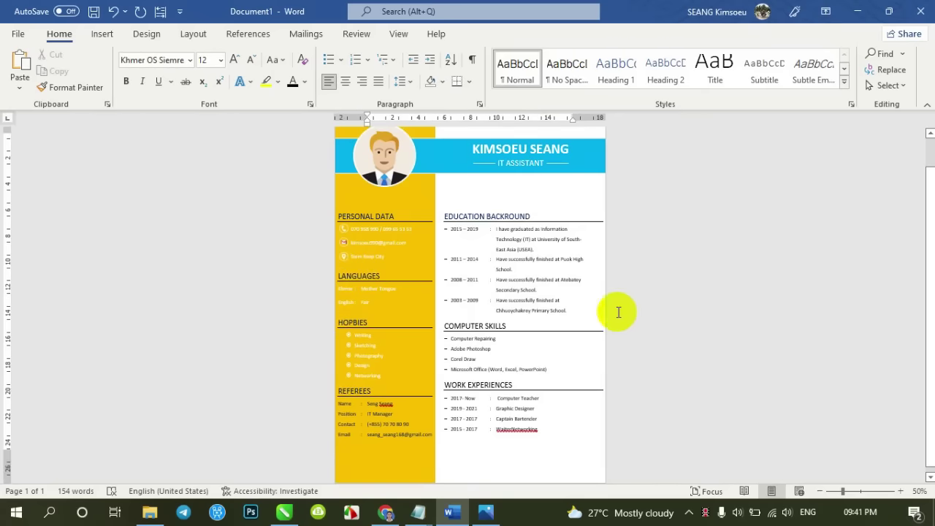
scroll(619, 312, "up", 2)
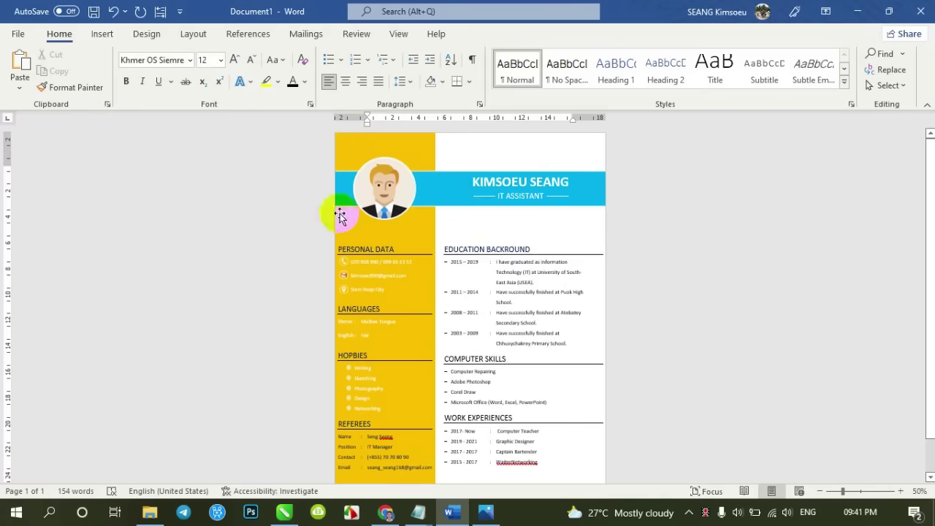
Export the résumé via Publish as PDF to the Desktop as MY CV.pdf
left_click(18, 34)
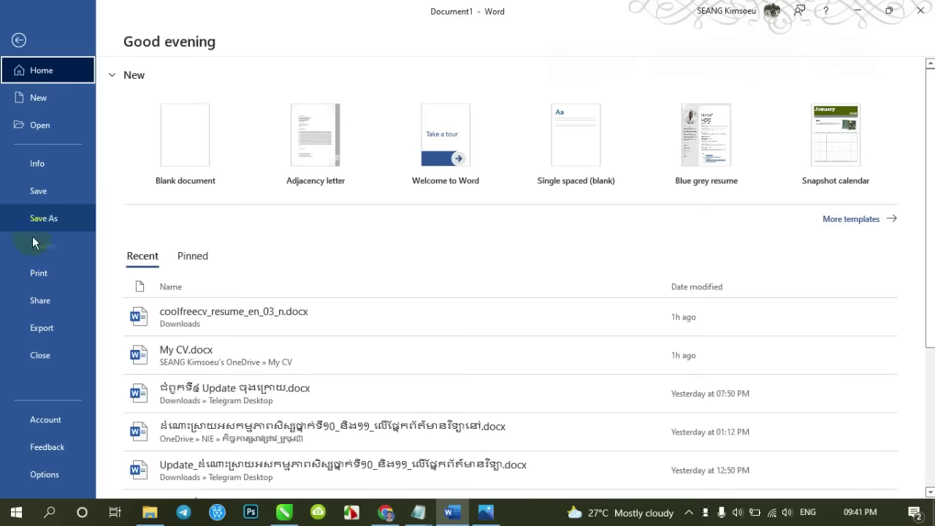
left_click(59, 329)
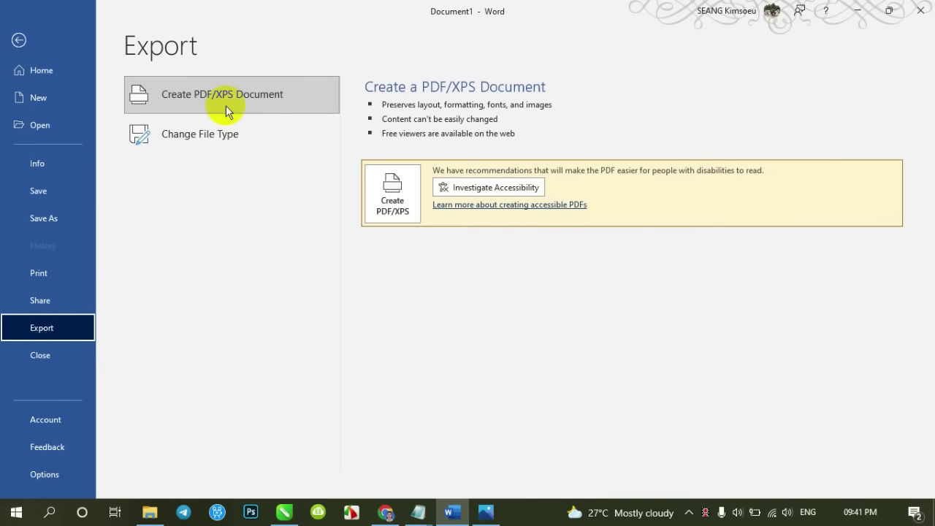
left_click(391, 191)
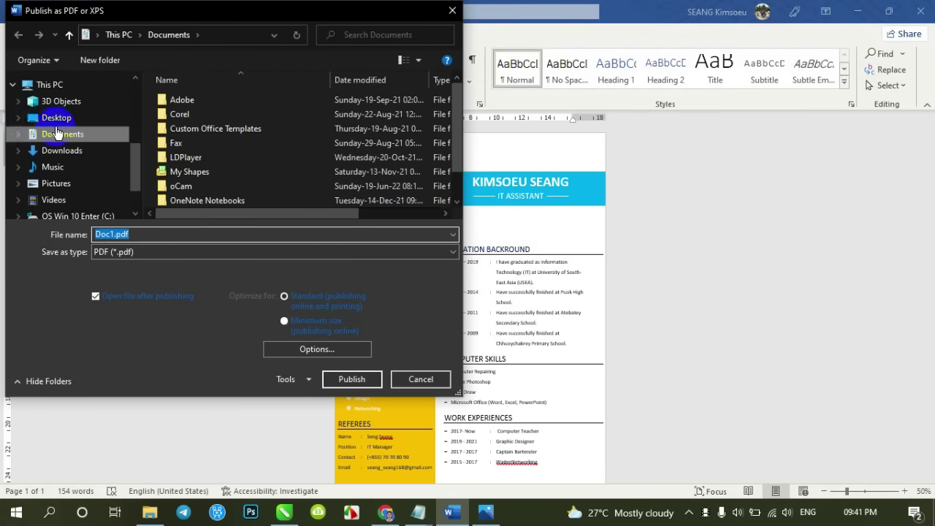
left_click(58, 118)
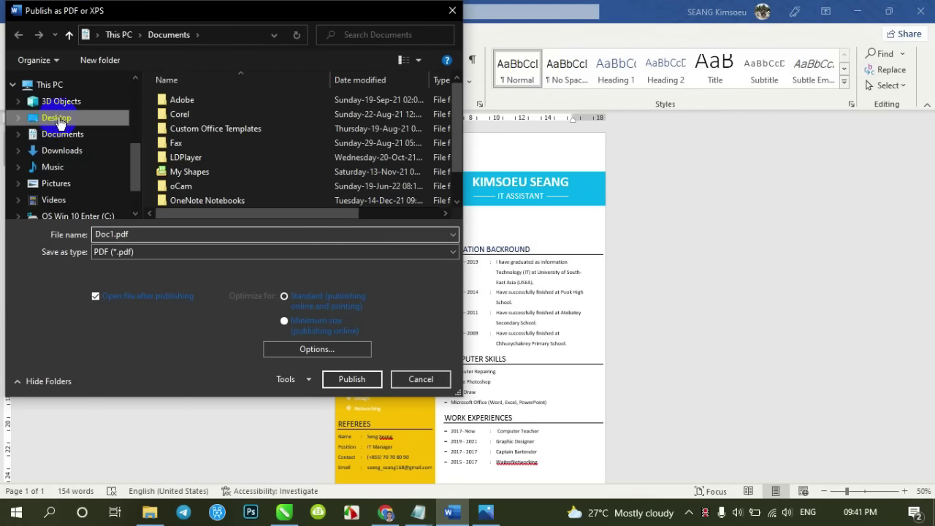
left_click(160, 235)
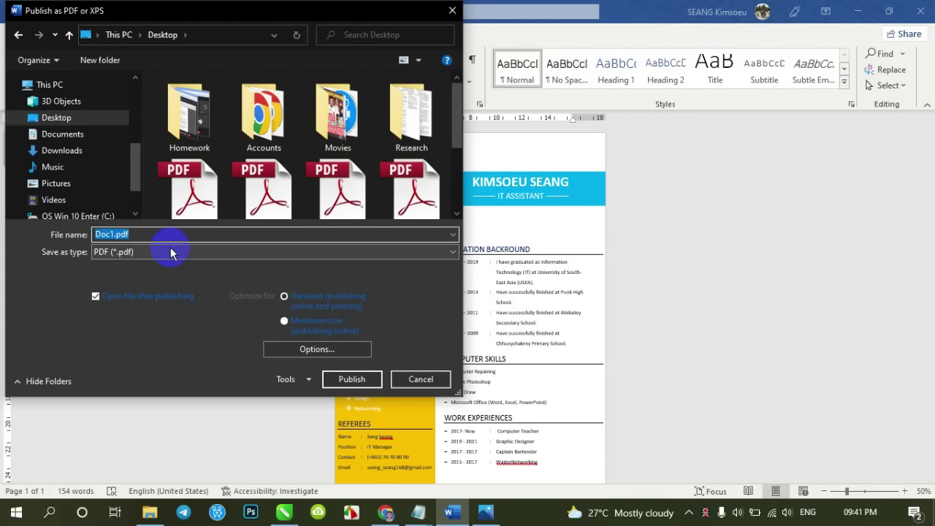
type("MY CV")
left_click(349, 379)
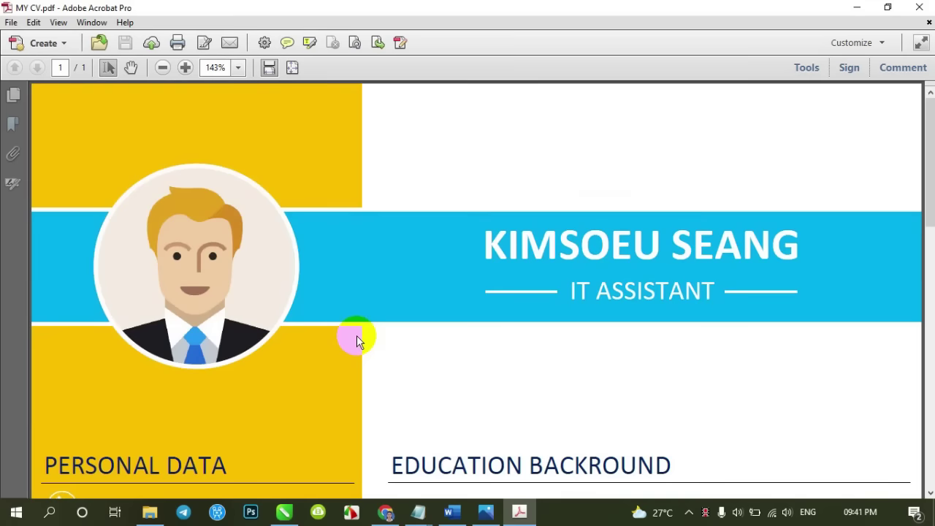
Save the PDF as a JPEG image, MY CV.jpg, on the Desktop
scroll(357, 335, "down", 5, "ctrl")
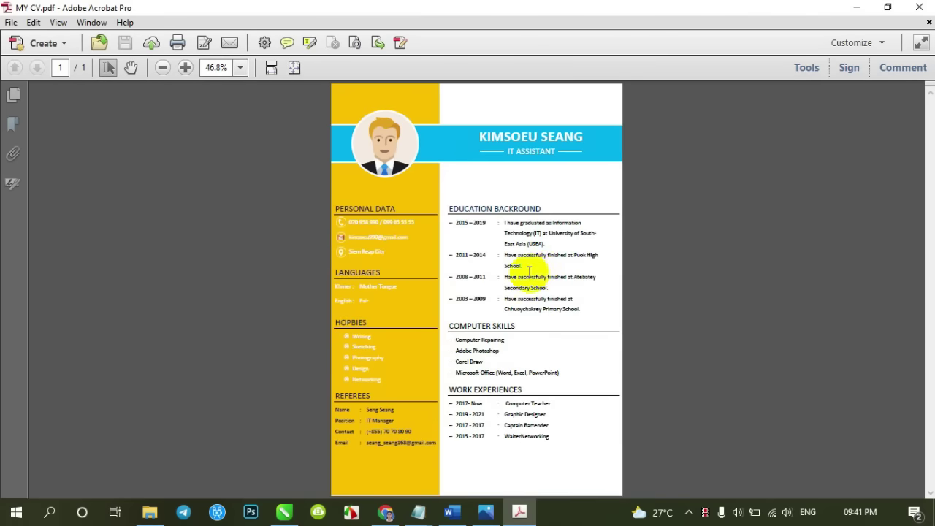
left_click(11, 22)
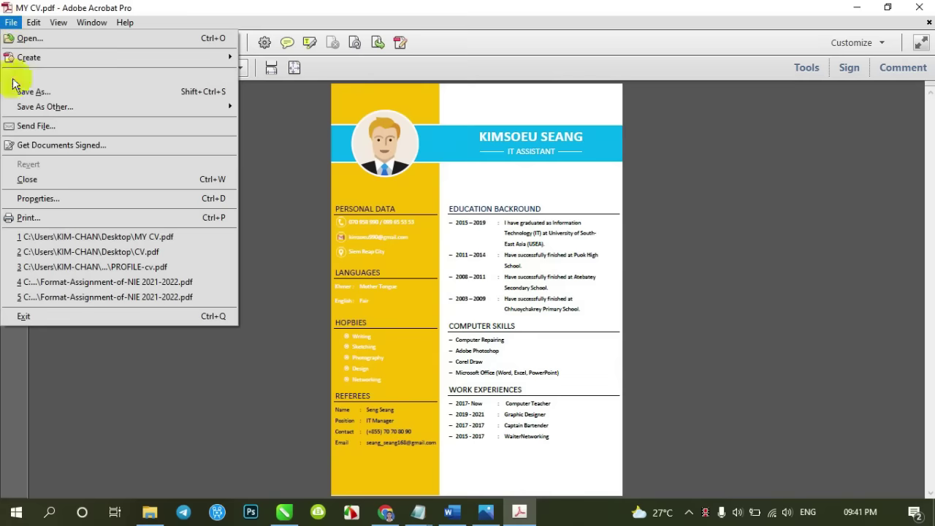
mouse_move(175, 108)
mouse_move(385, 156)
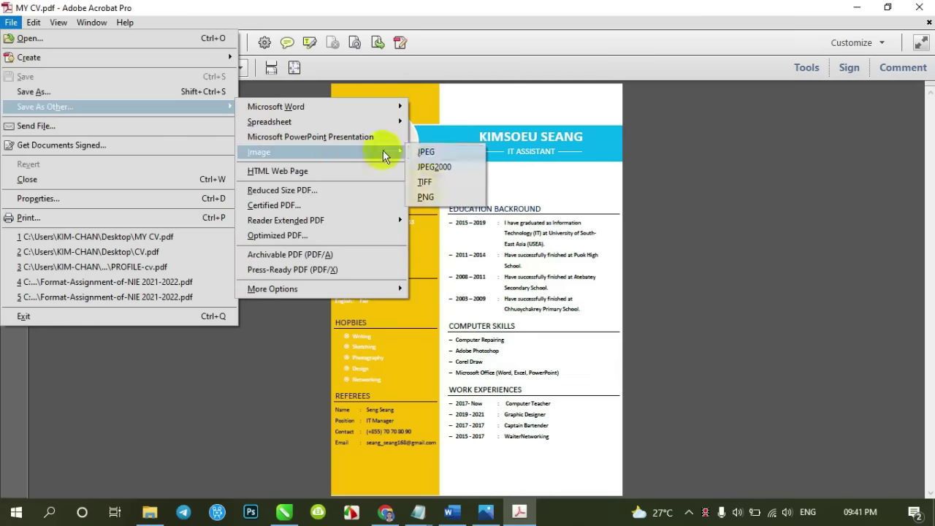
left_click(437, 153)
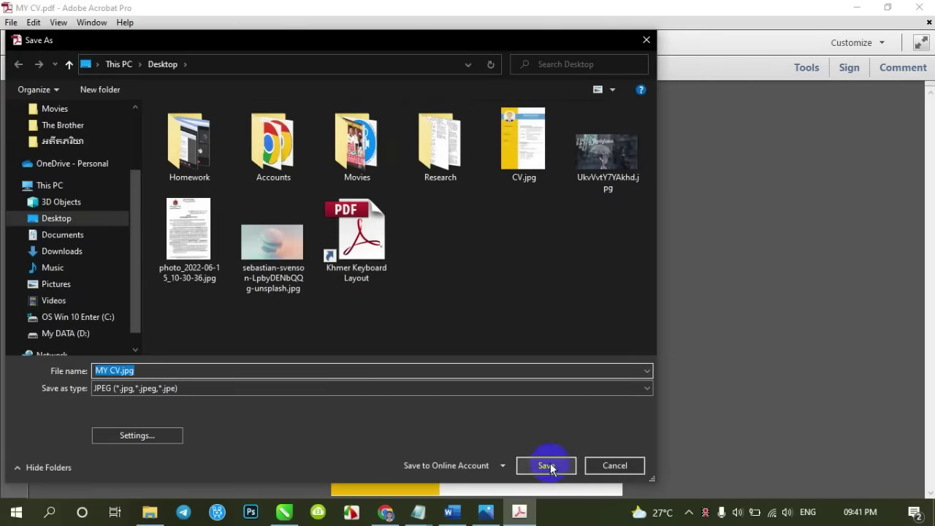
left_click(549, 465)
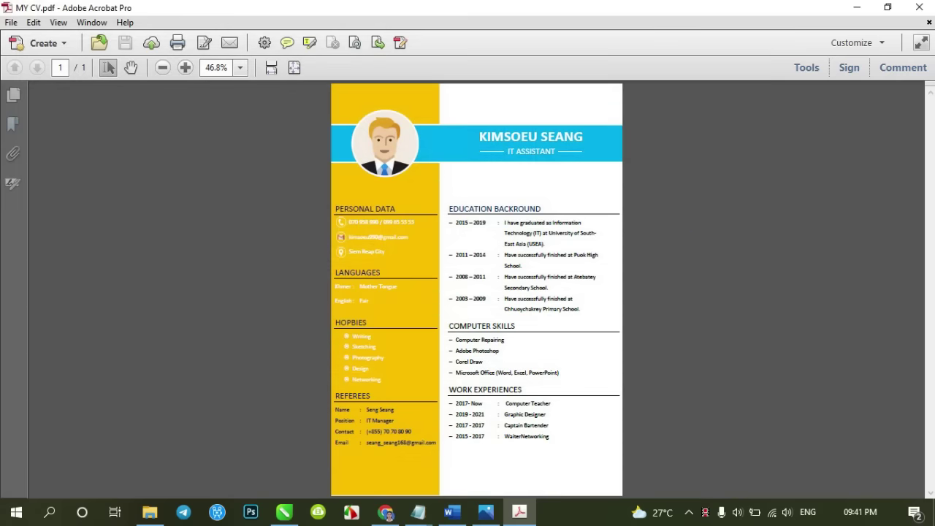
Close Acrobat and save the Word résumé to the Desktop as MY CV.docx
left_click(919, 7)
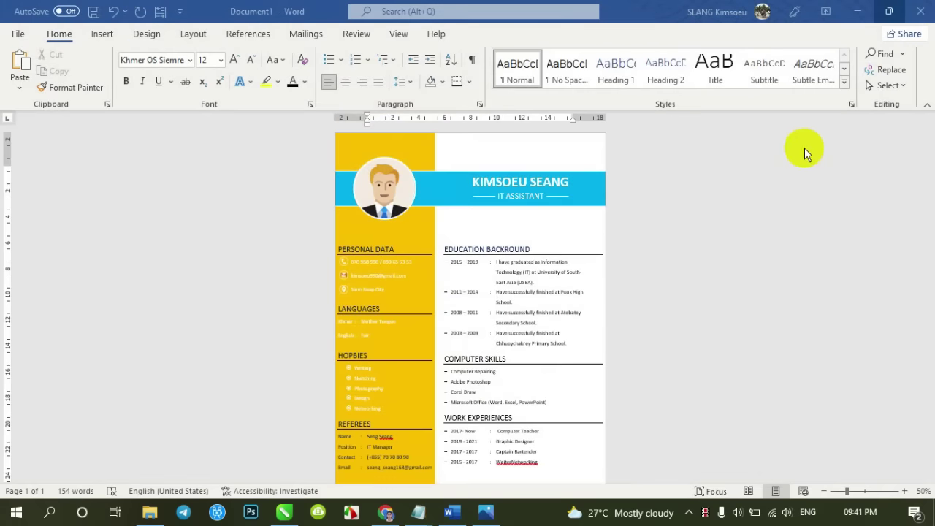
key("ctrl+s")
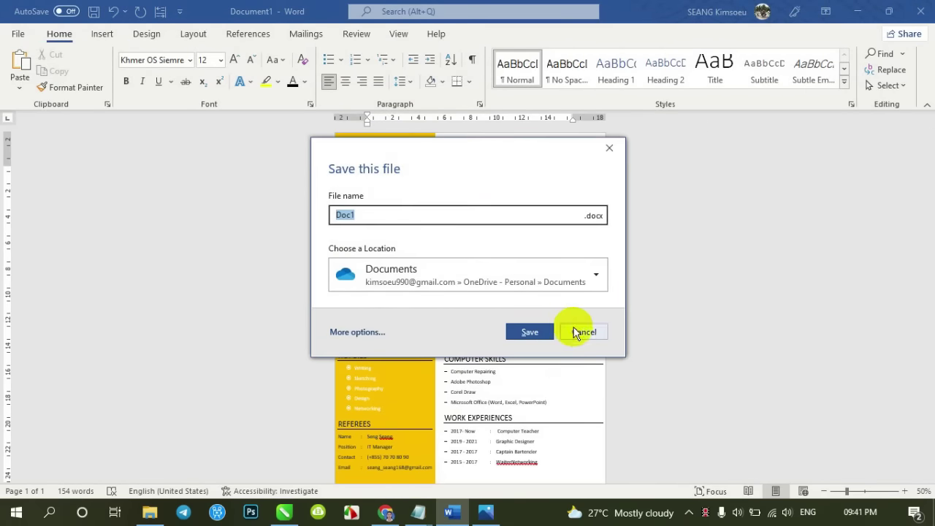
left_click(575, 333)
left_click(19, 33)
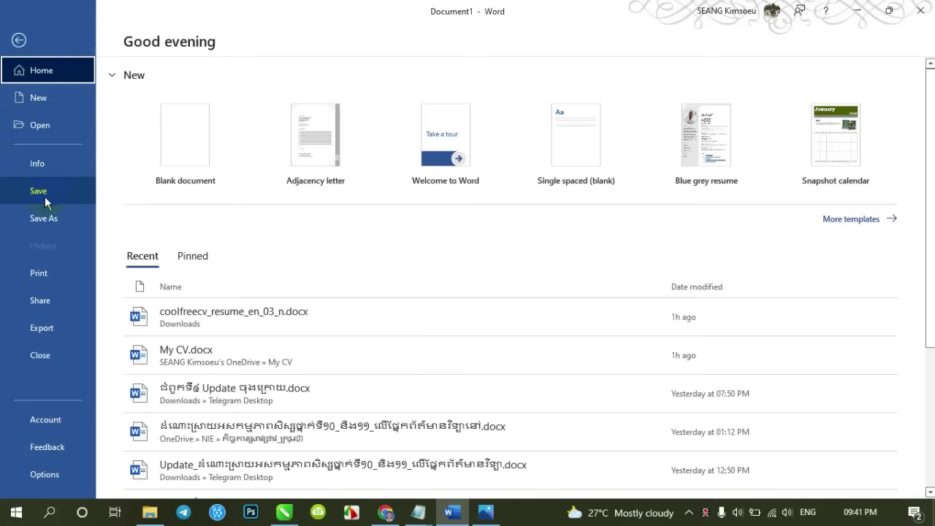
left_click(48, 218)
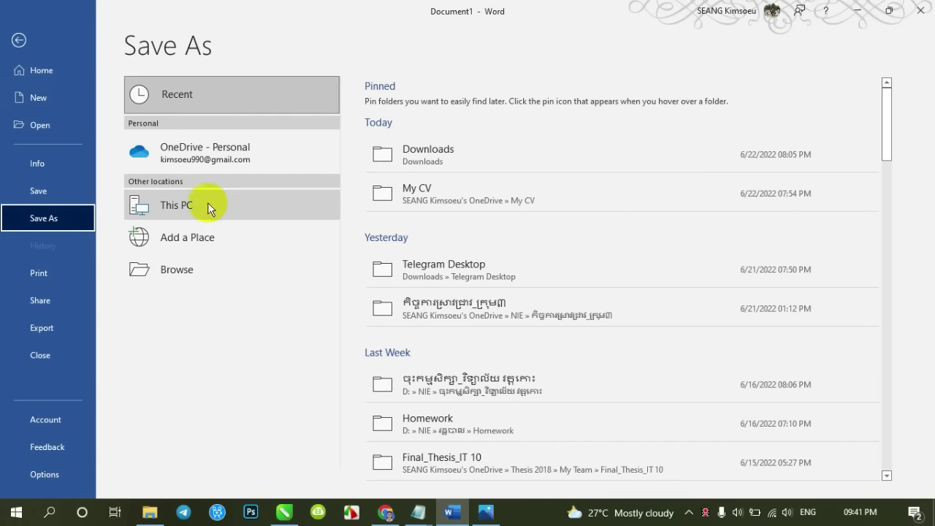
left_click(245, 272)
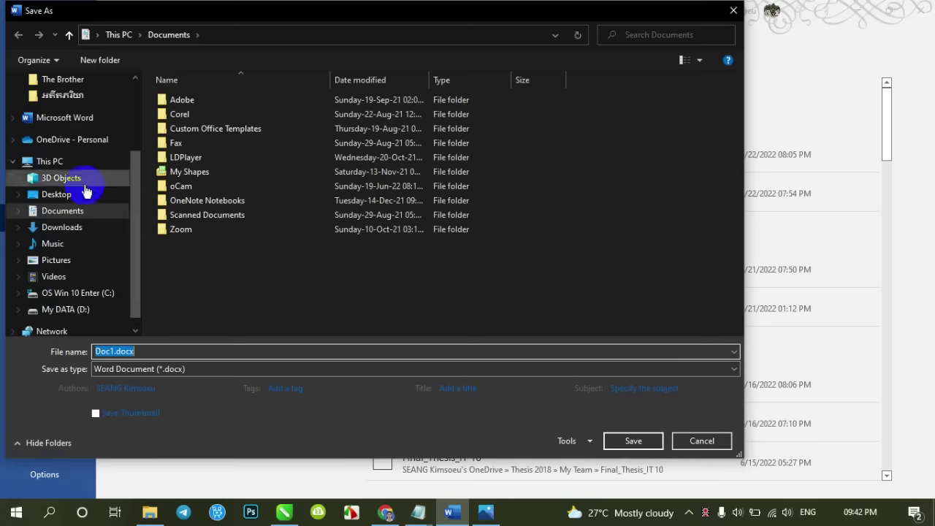
left_click(88, 193)
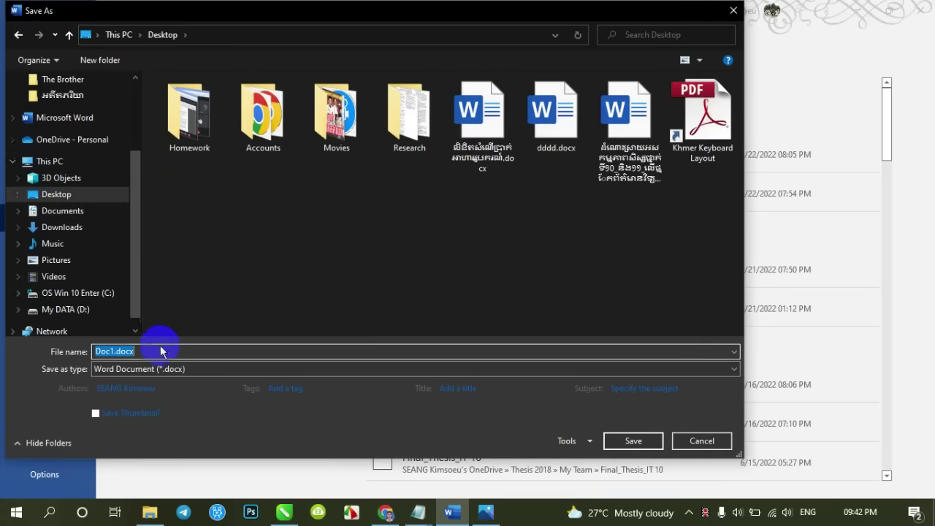
type("MY CV")
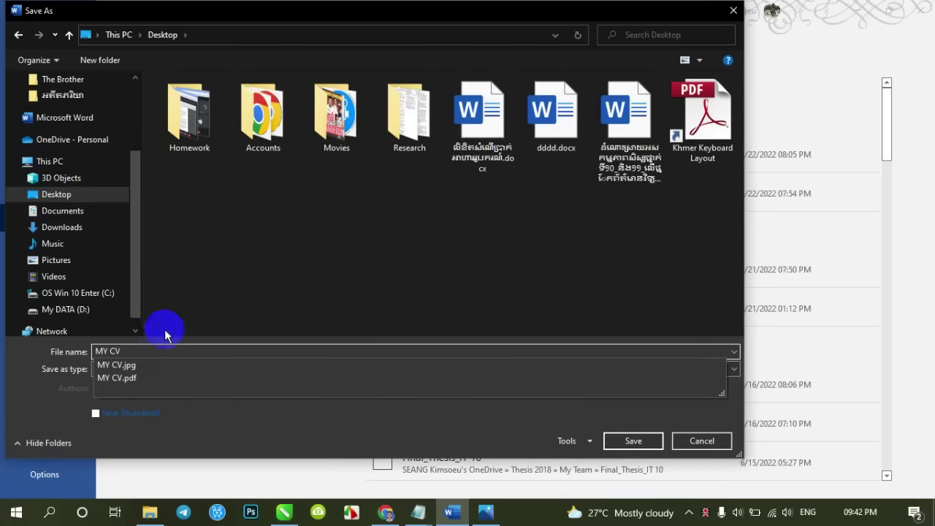
left_click(449, 283)
left_click(625, 440)
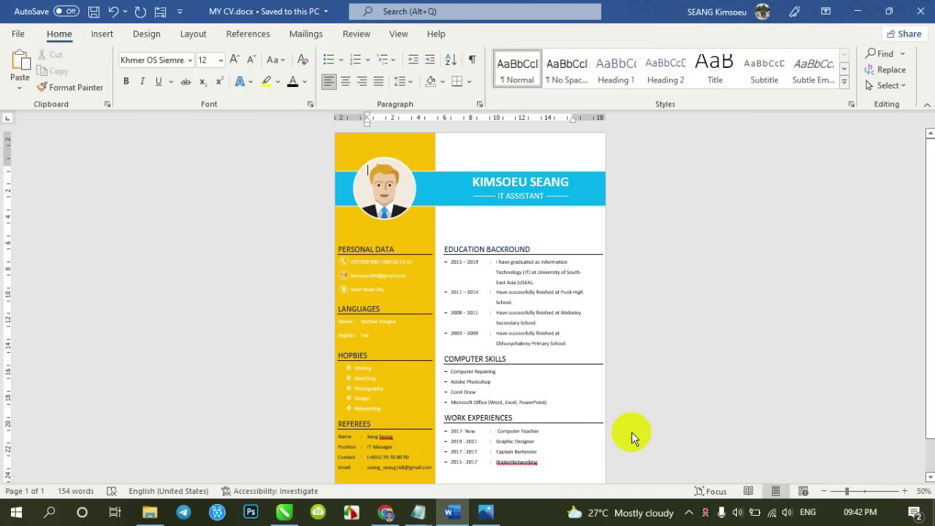
Close Word, discard the Notepad notes, close the image viewer and refresh the Desktop
left_click(921, 11)
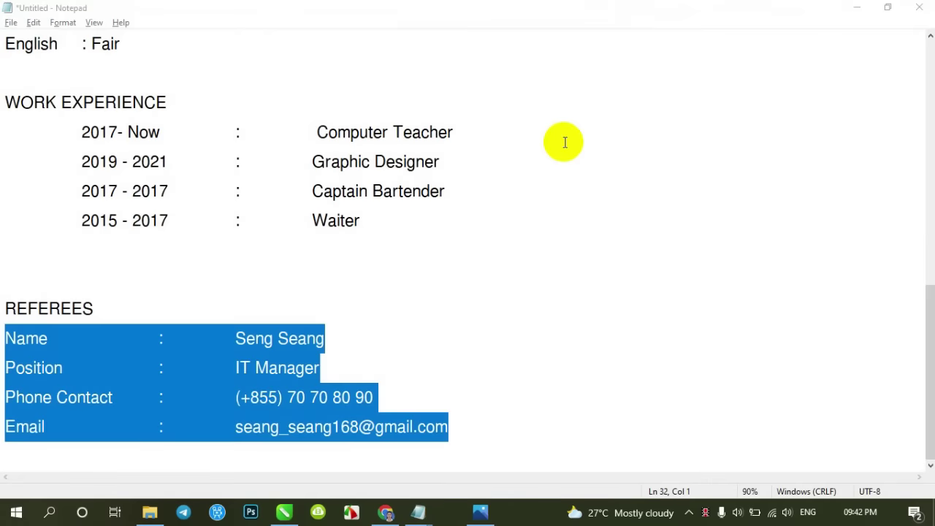
left_click(920, 8)
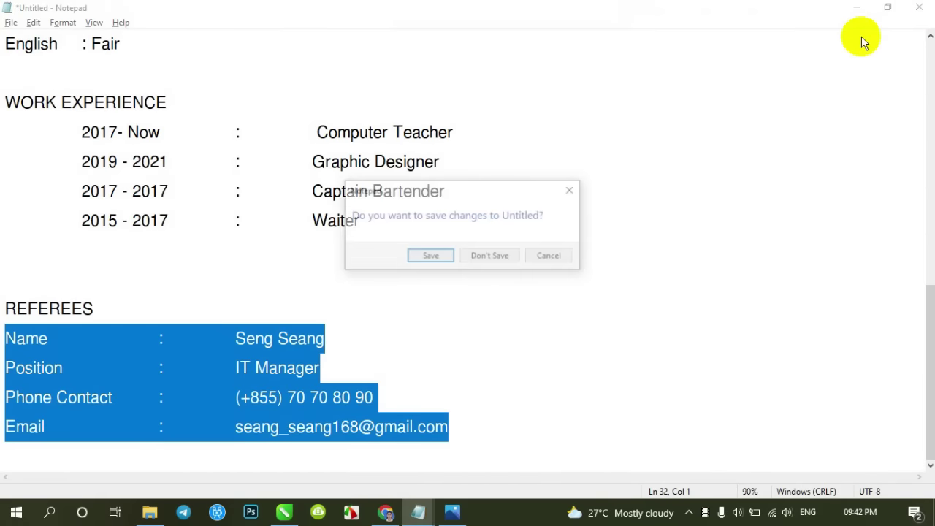
left_click(489, 255)
left_click(919, 15)
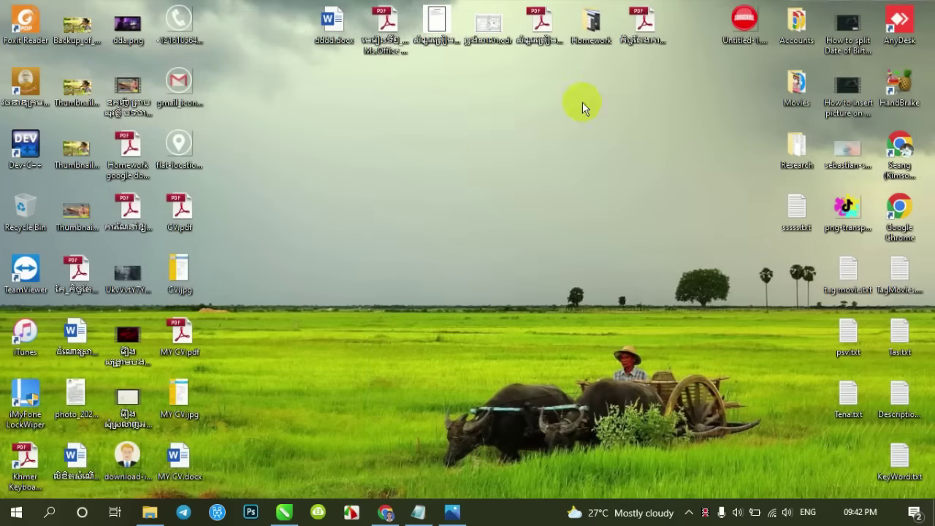
right_click(485, 150)
left_click(443, 188)
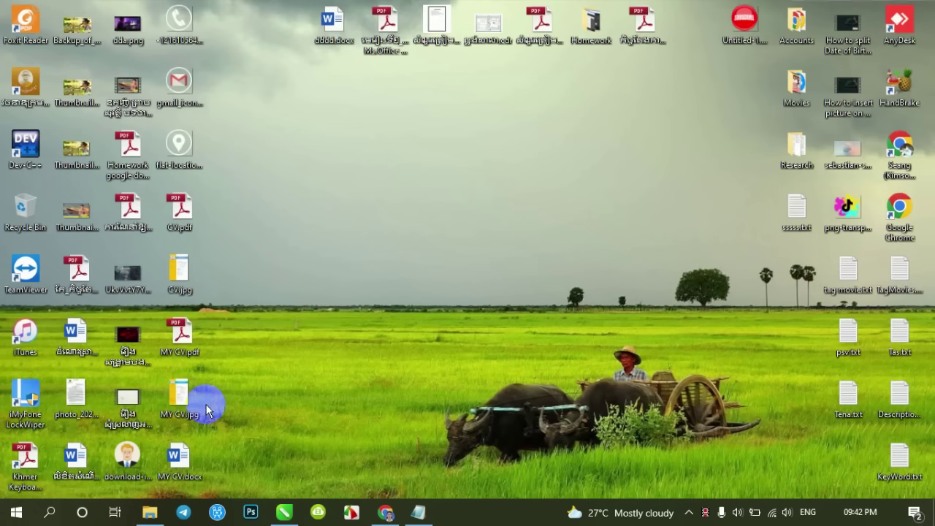
left_click(179, 398)
double_click(181, 396)
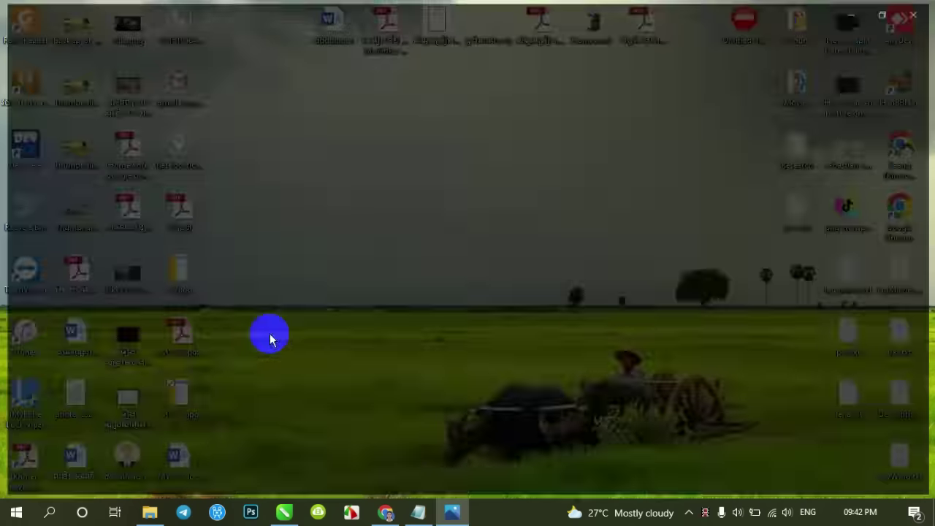
scroll(439, 204, "up", 3)
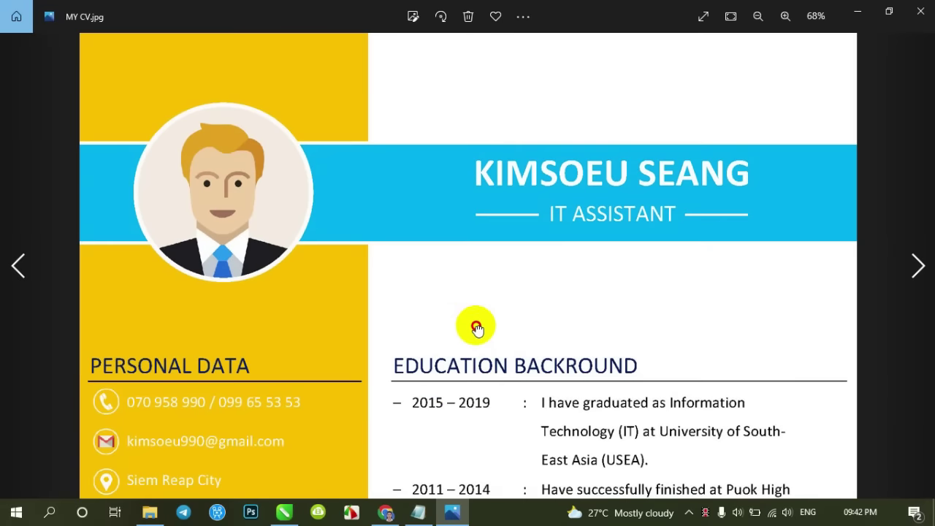
scroll(478, 324, "down", 5)
scroll(526, 313, "down", 2)
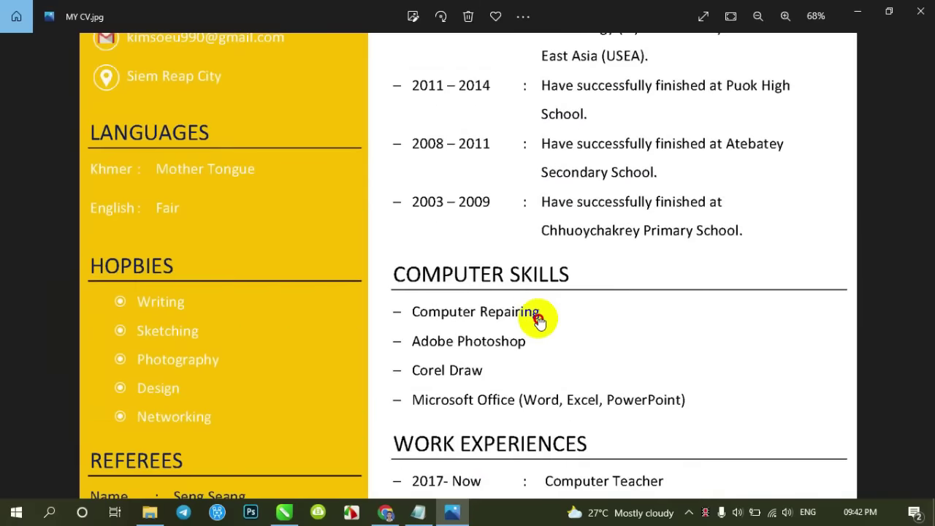
scroll(538, 318, "down", 4)
scroll(553, 226, "down", 1)
scroll(563, 292, "up", 2)
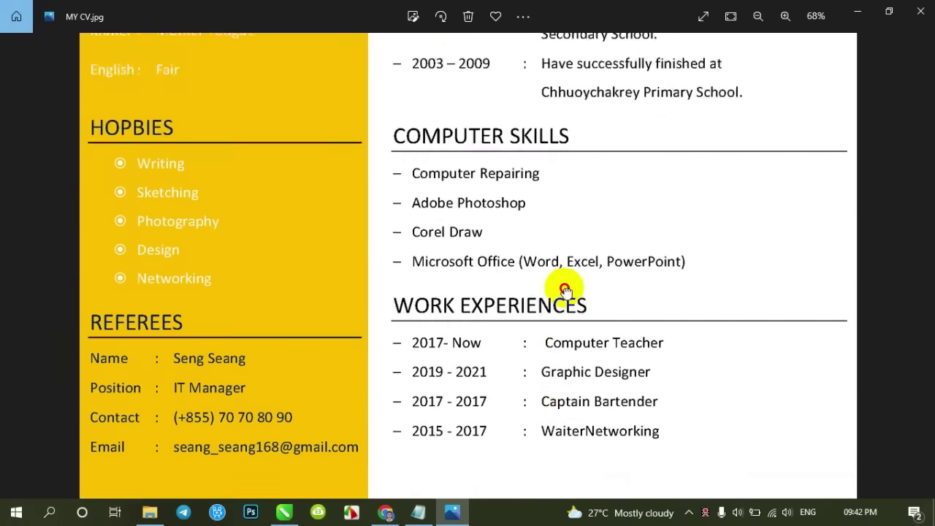
scroll(570, 324, "up", 3)
scroll(524, 307, "up", 2)
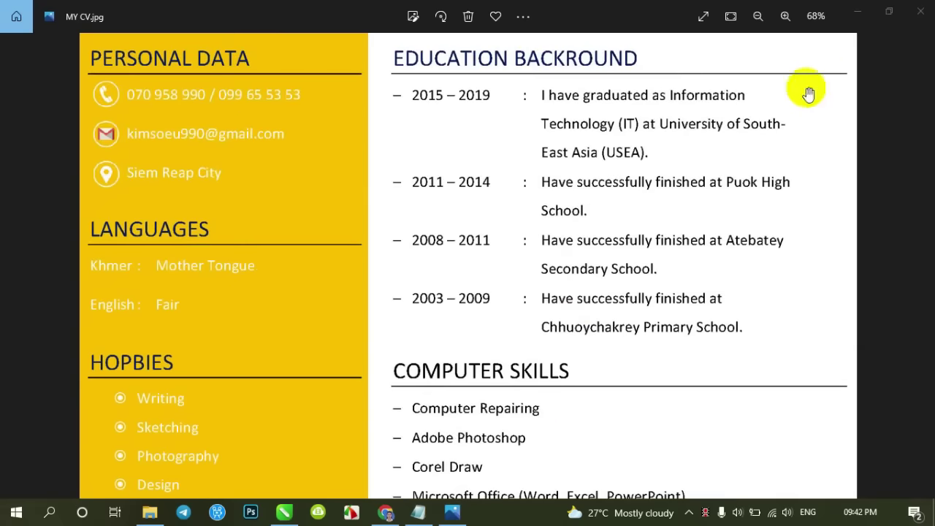
left_click(918, 13)
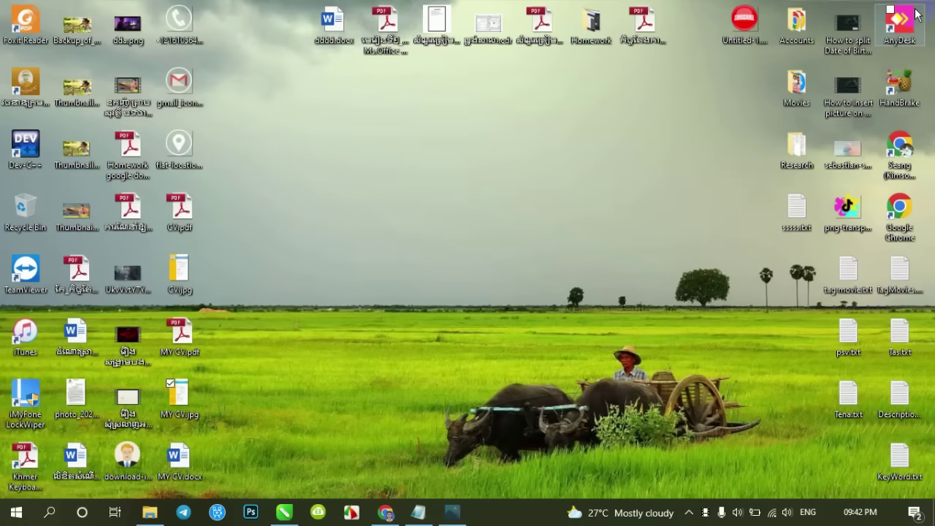
Refresh the desktop and clear the old Notepad text for the farewell lines
right_click(580, 125)
left_click(497, 165)
left_click(418, 512)
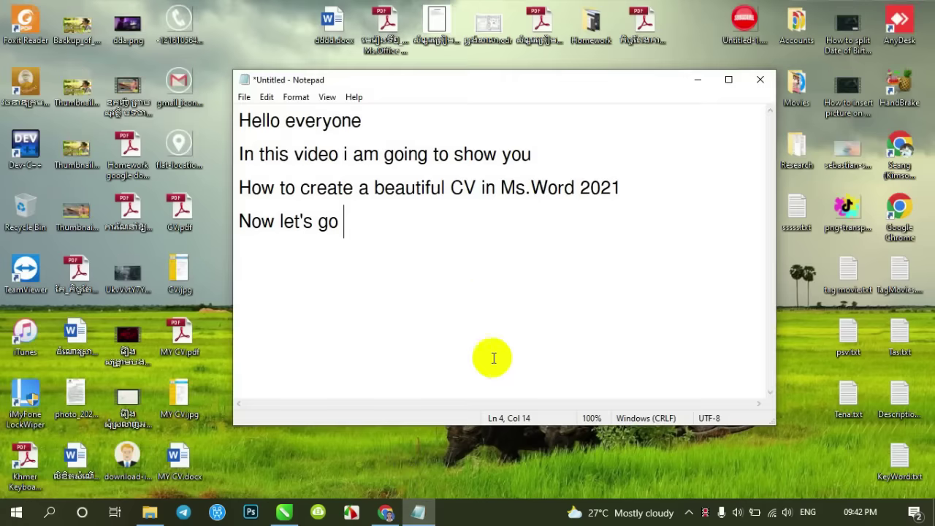
key("ctrl+a")
key("Delete")
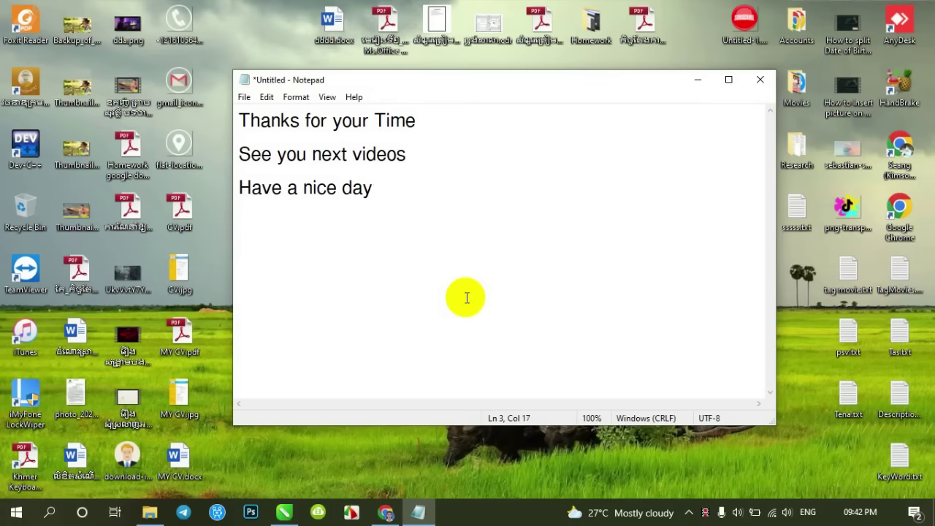
Close Notepad with Don't Save and turn off Show desktop icons
left_click(760, 79)
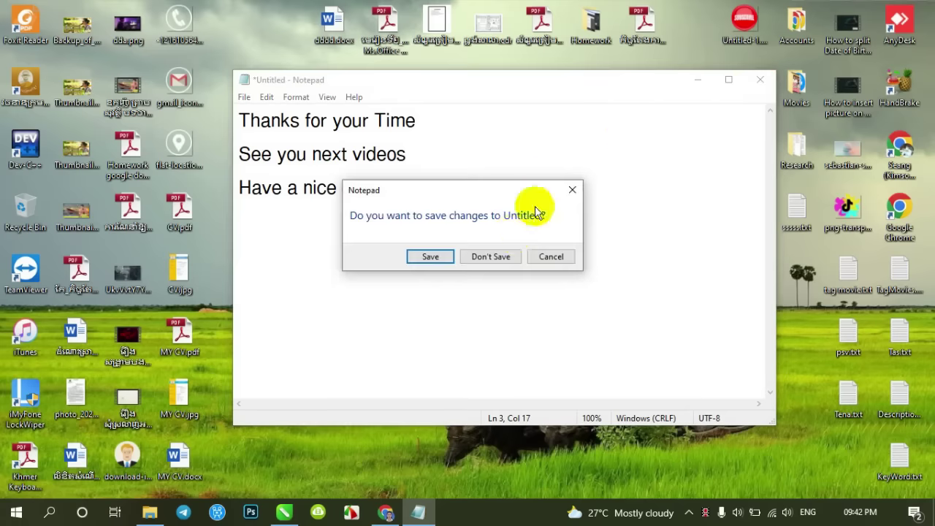
left_click(491, 257)
right_click(509, 223)
left_click(292, 344)
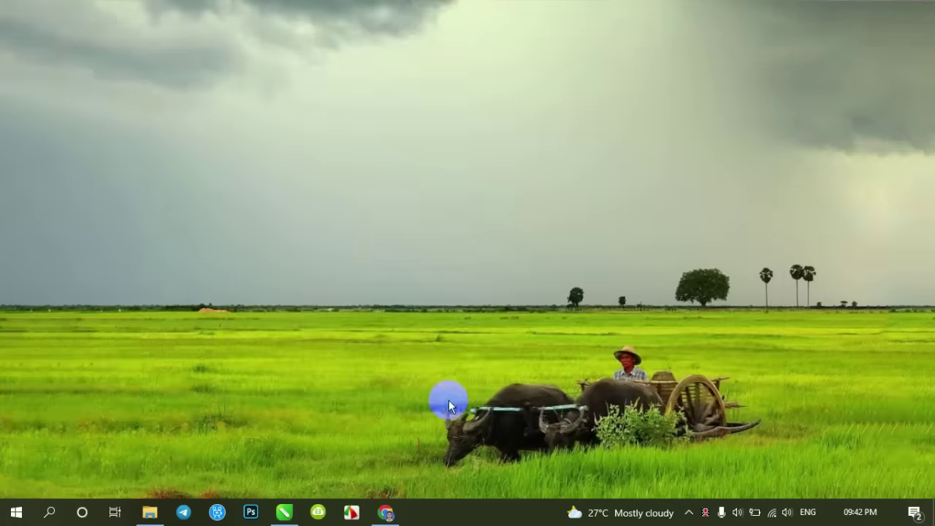